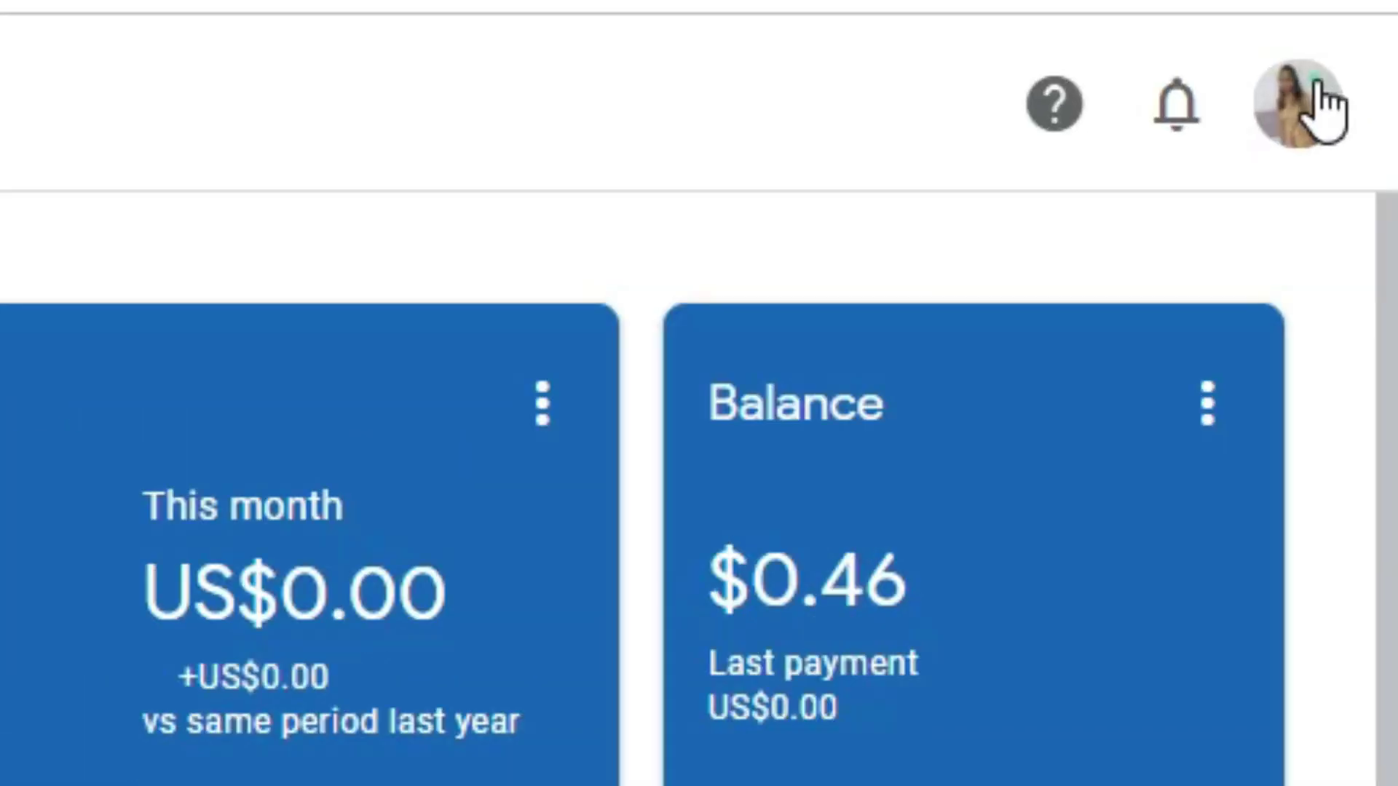
Check the signed-in Google account details, then dismiss the panel
left_click(1317, 86)
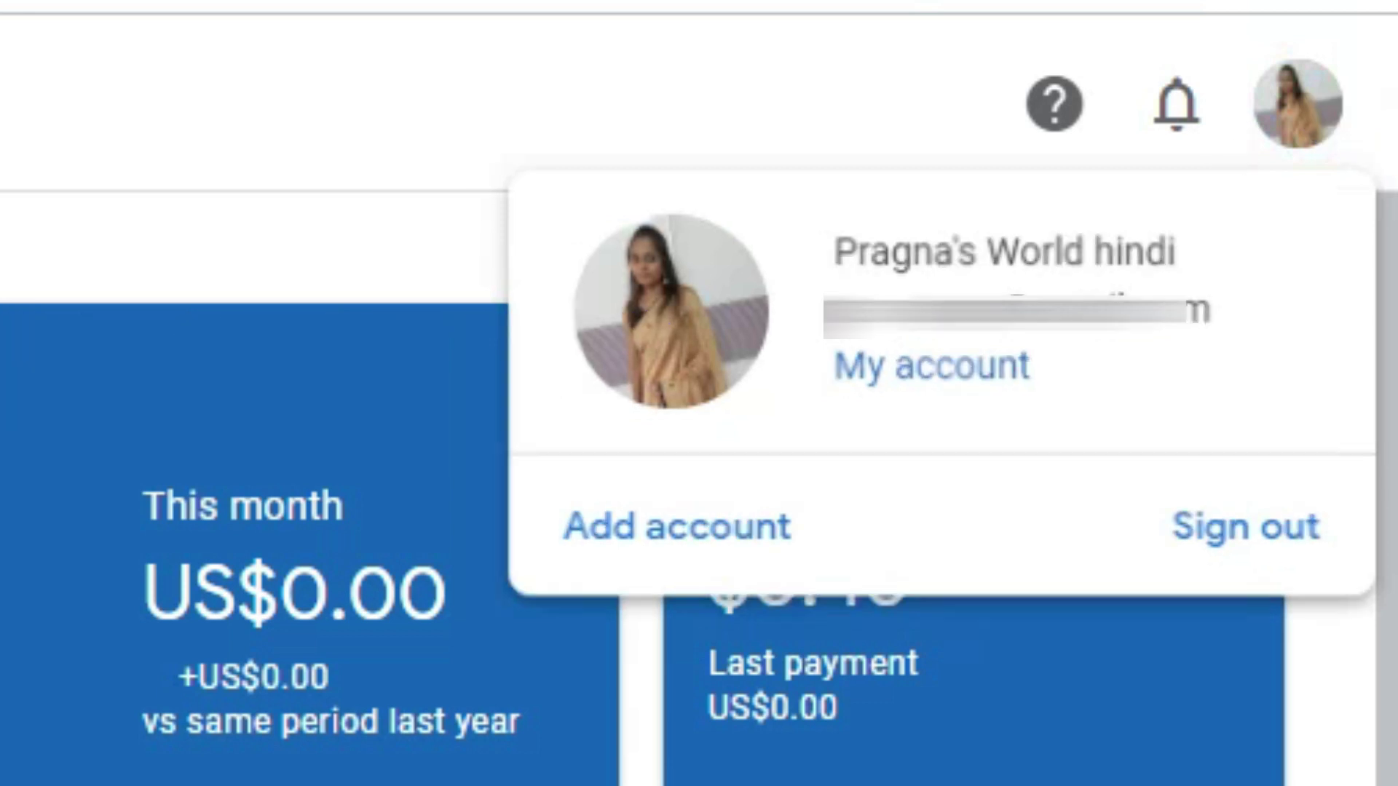
key("Escape")
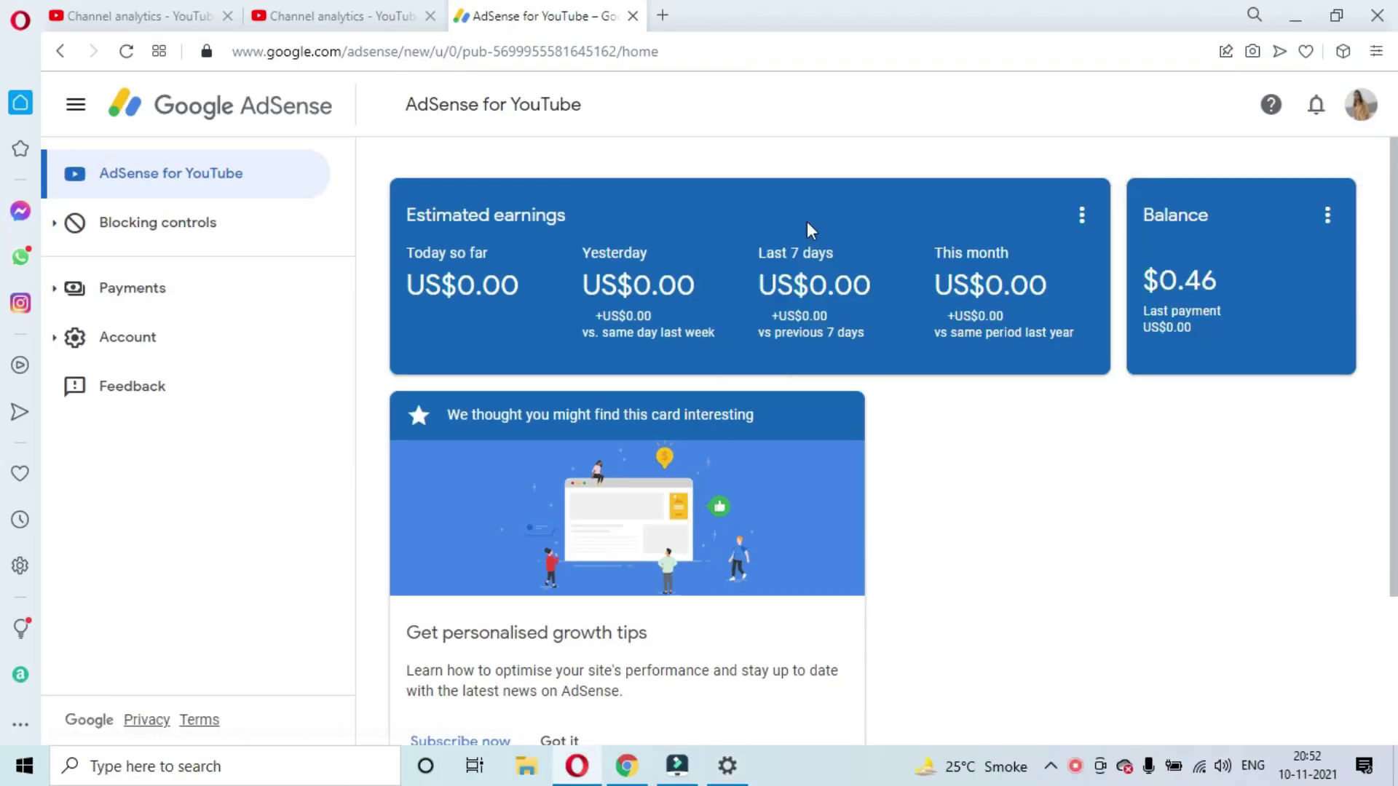
scroll(927, 334, "down", 3)
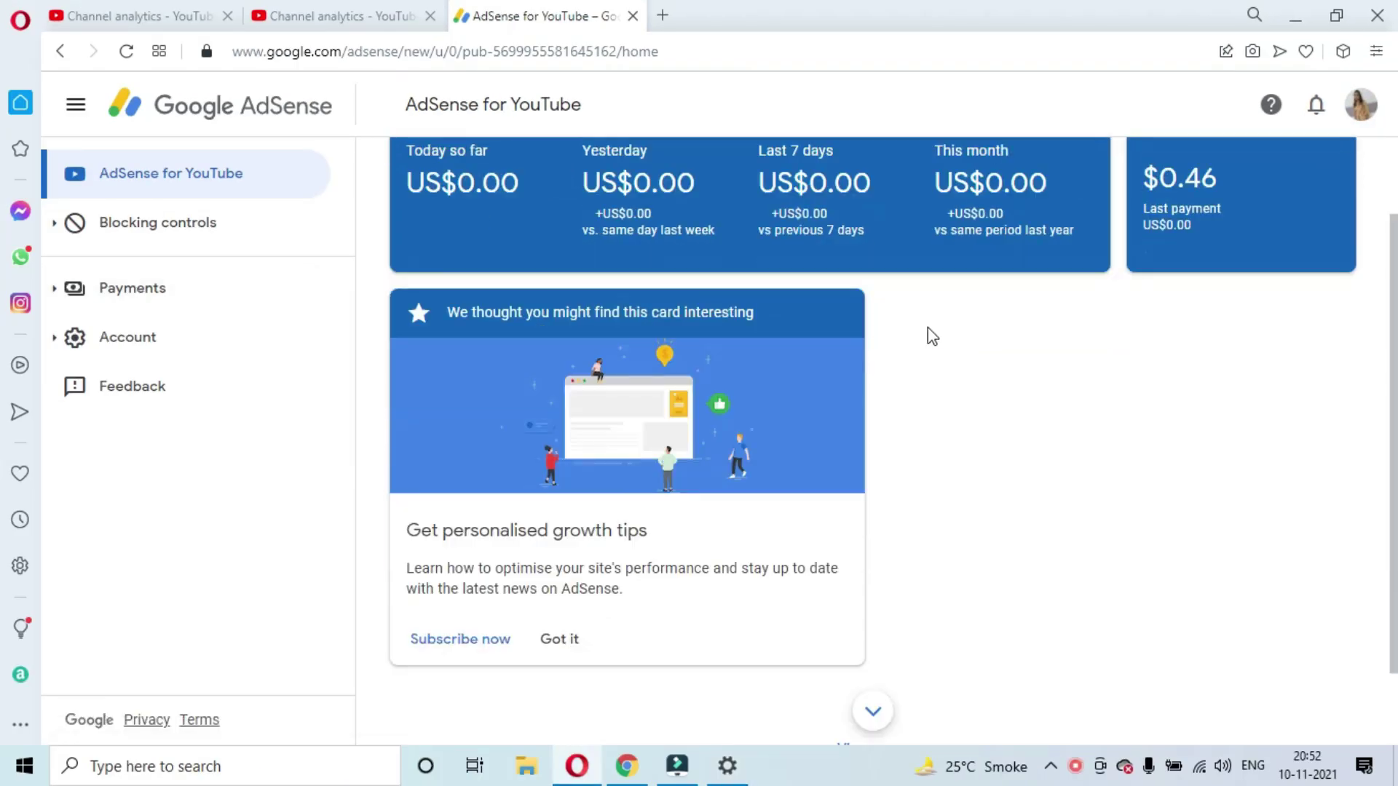
scroll(929, 334, "up", 3)
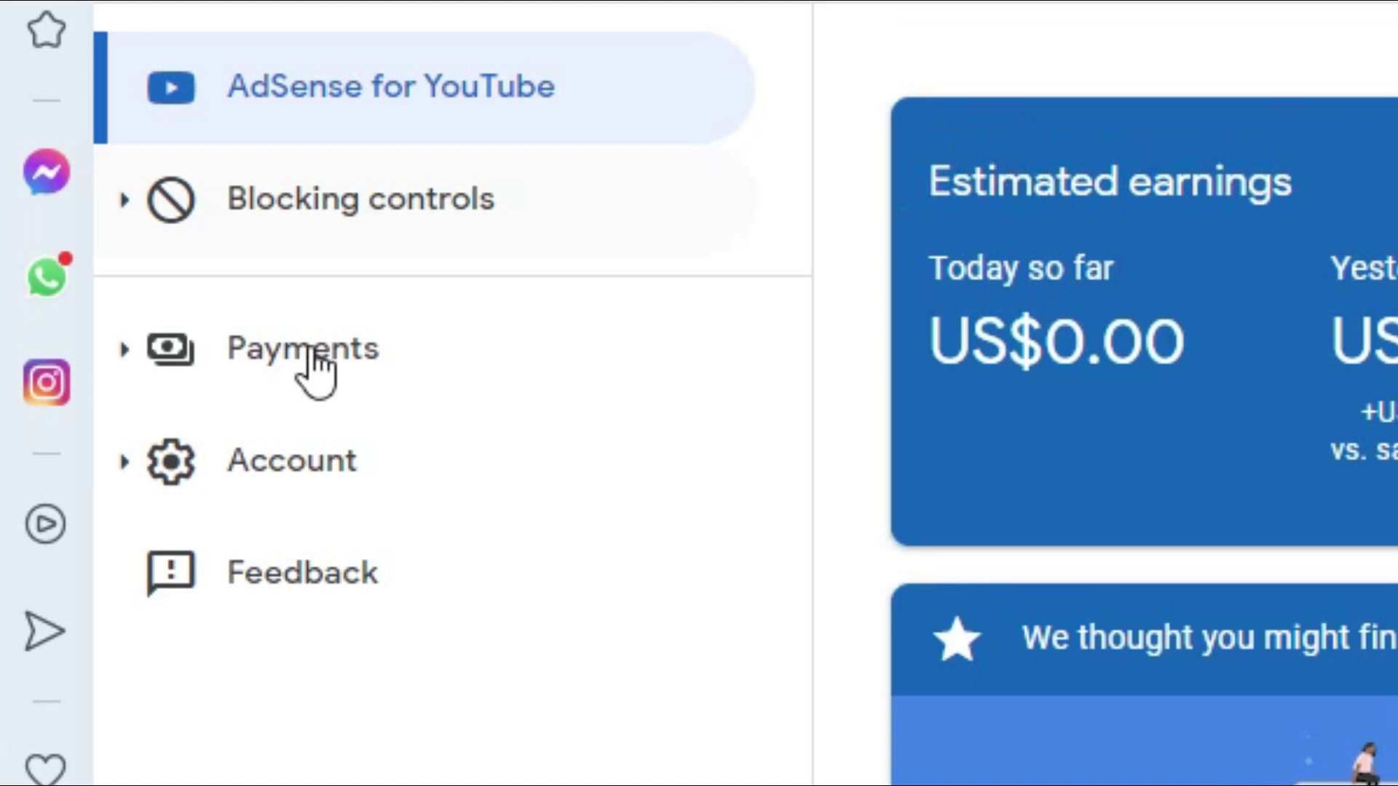
Open the payment settings and review the profile: country India, account type Individual
left_click(313, 353)
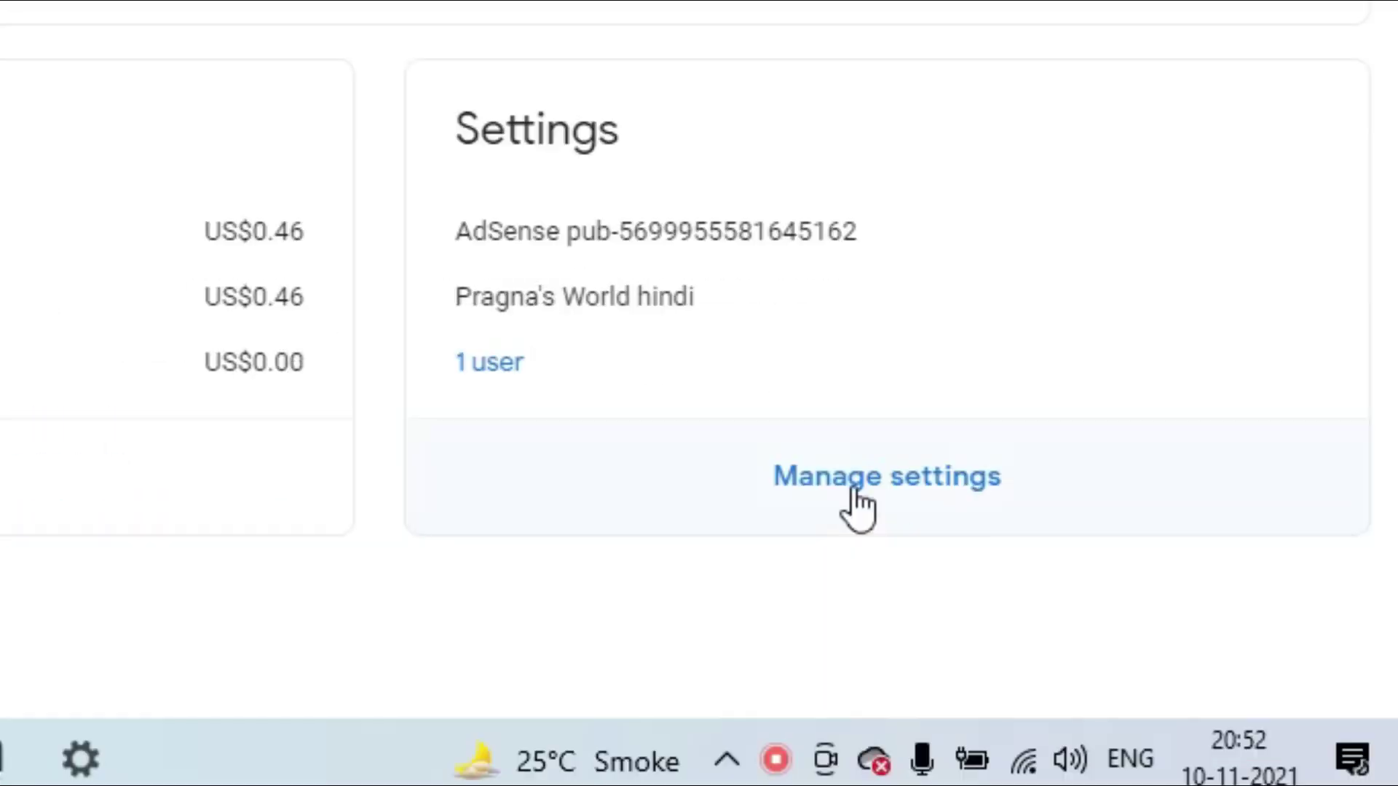
left_click(855, 490)
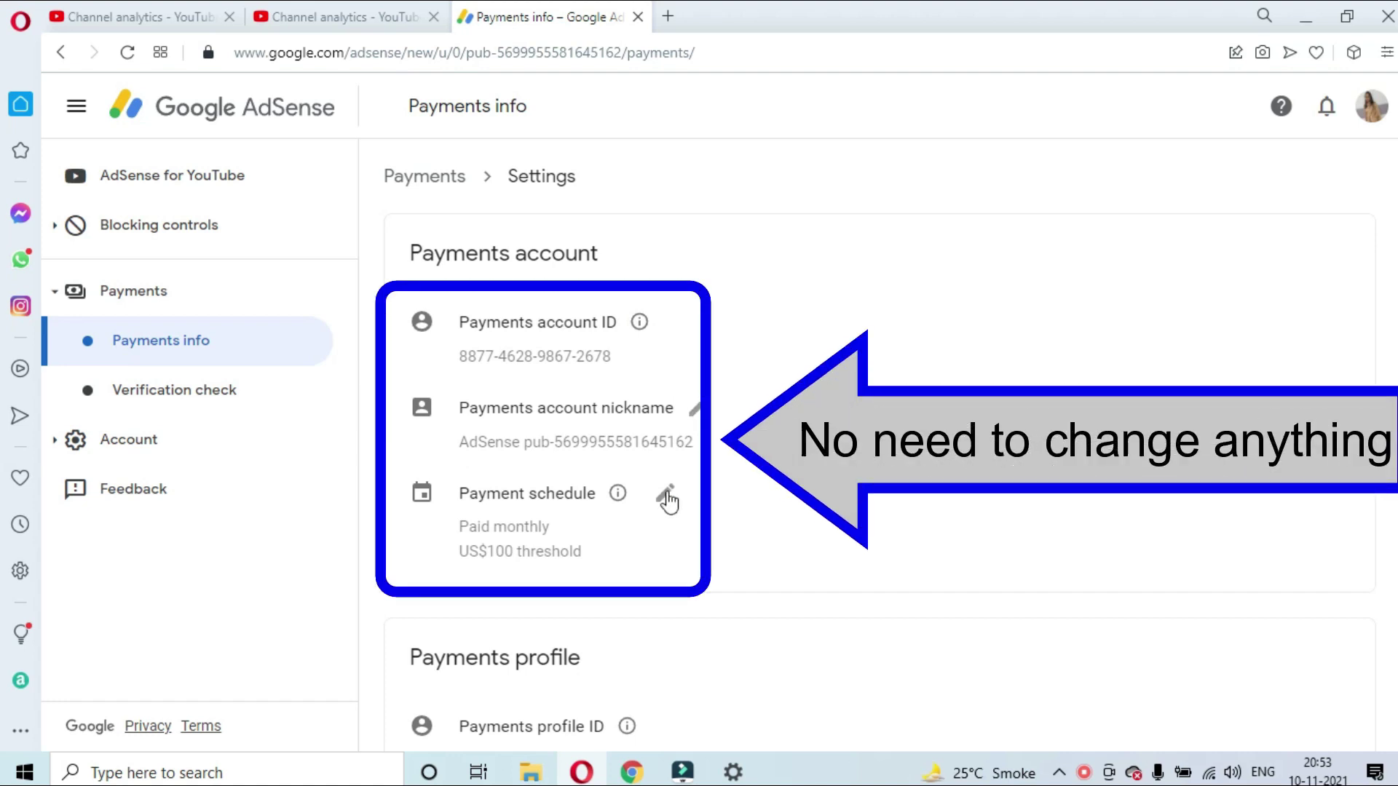
scroll(659, 513, "down", 3)
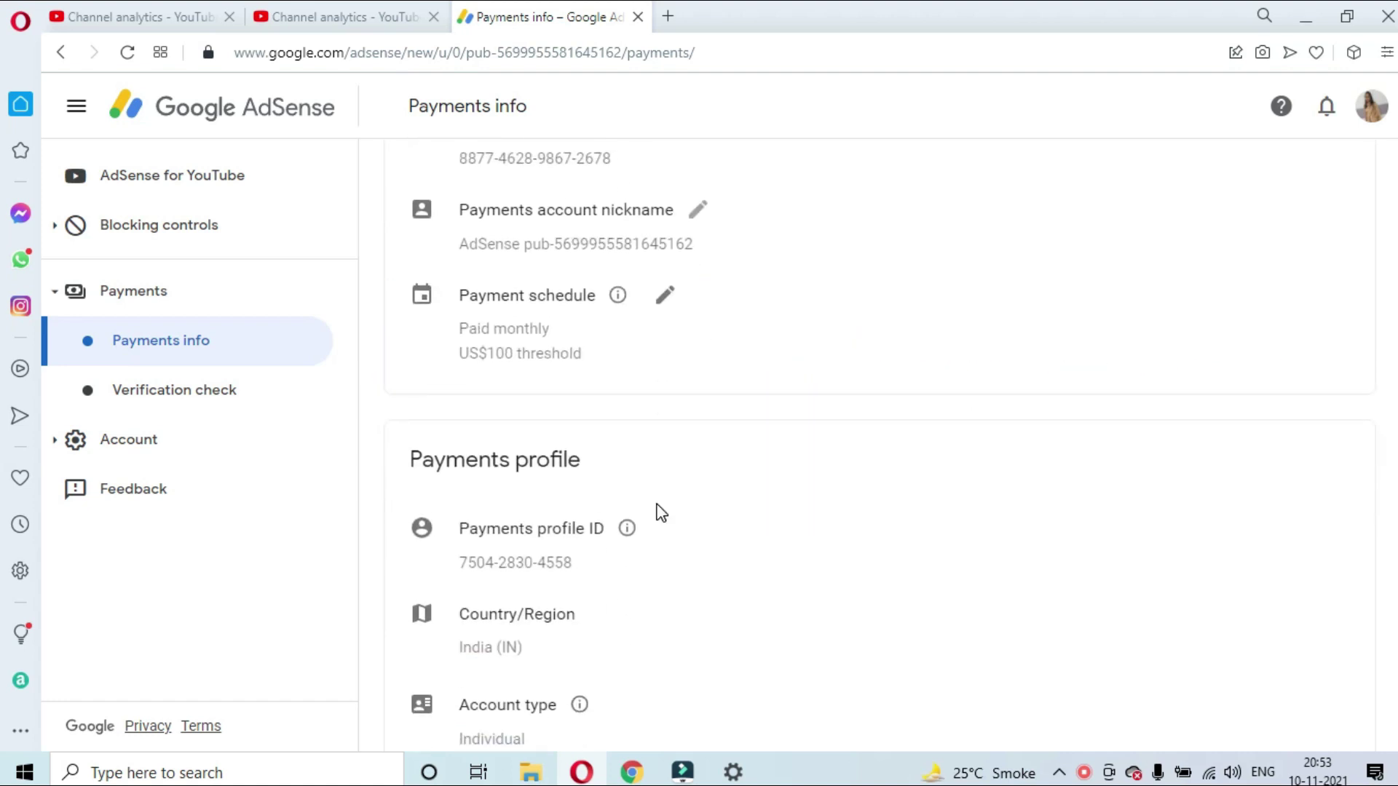
scroll(657, 513, "down", 2)
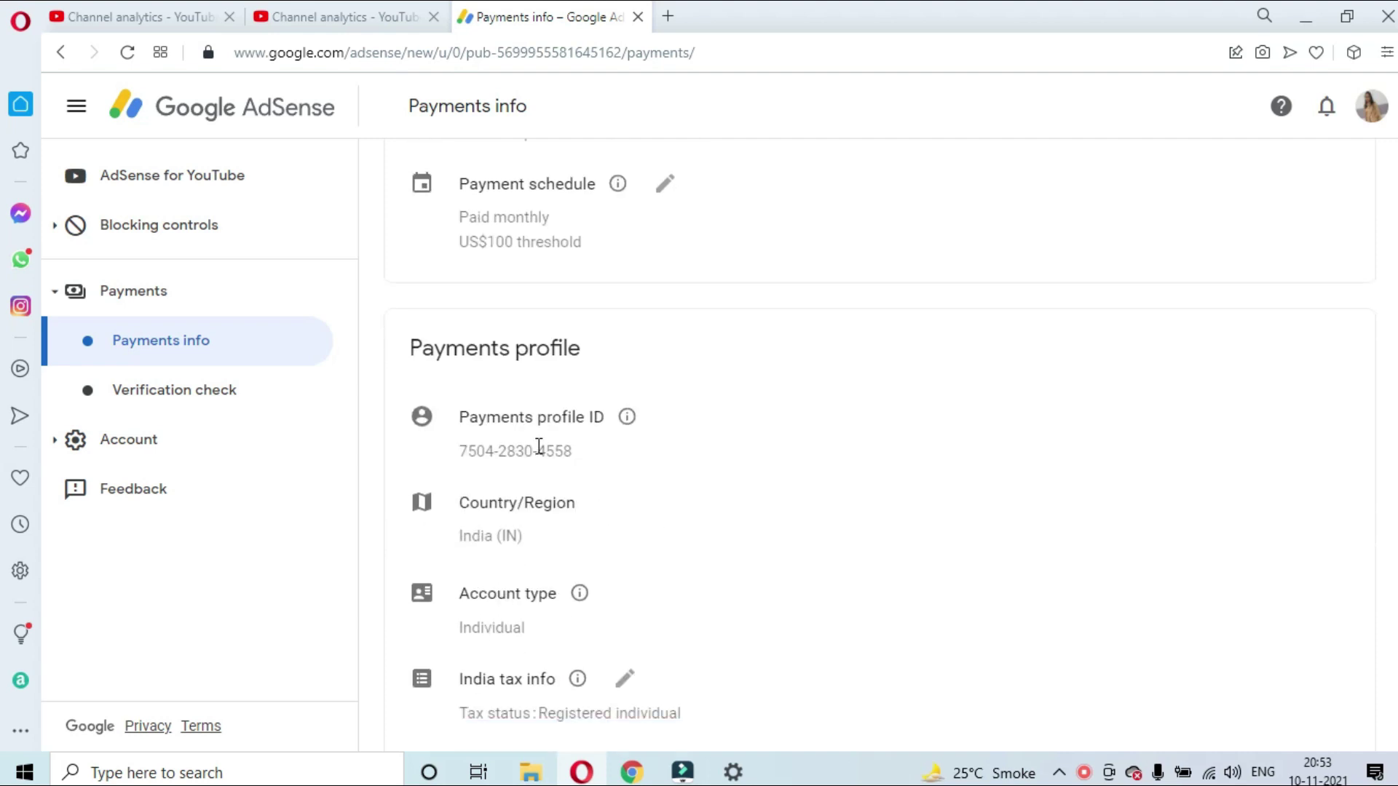
scroll(556, 498, "down", 2)
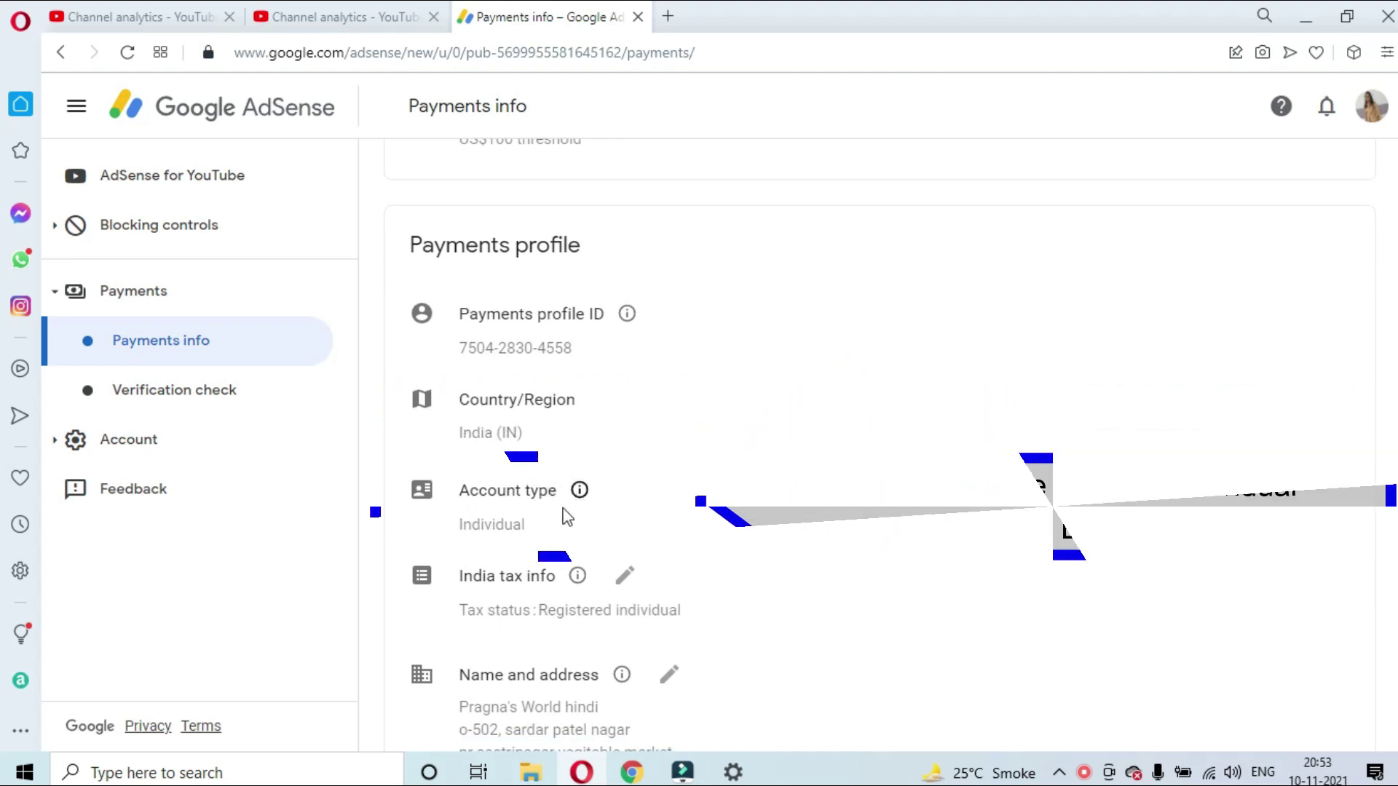
left_click_drag(460, 529, 531, 528)
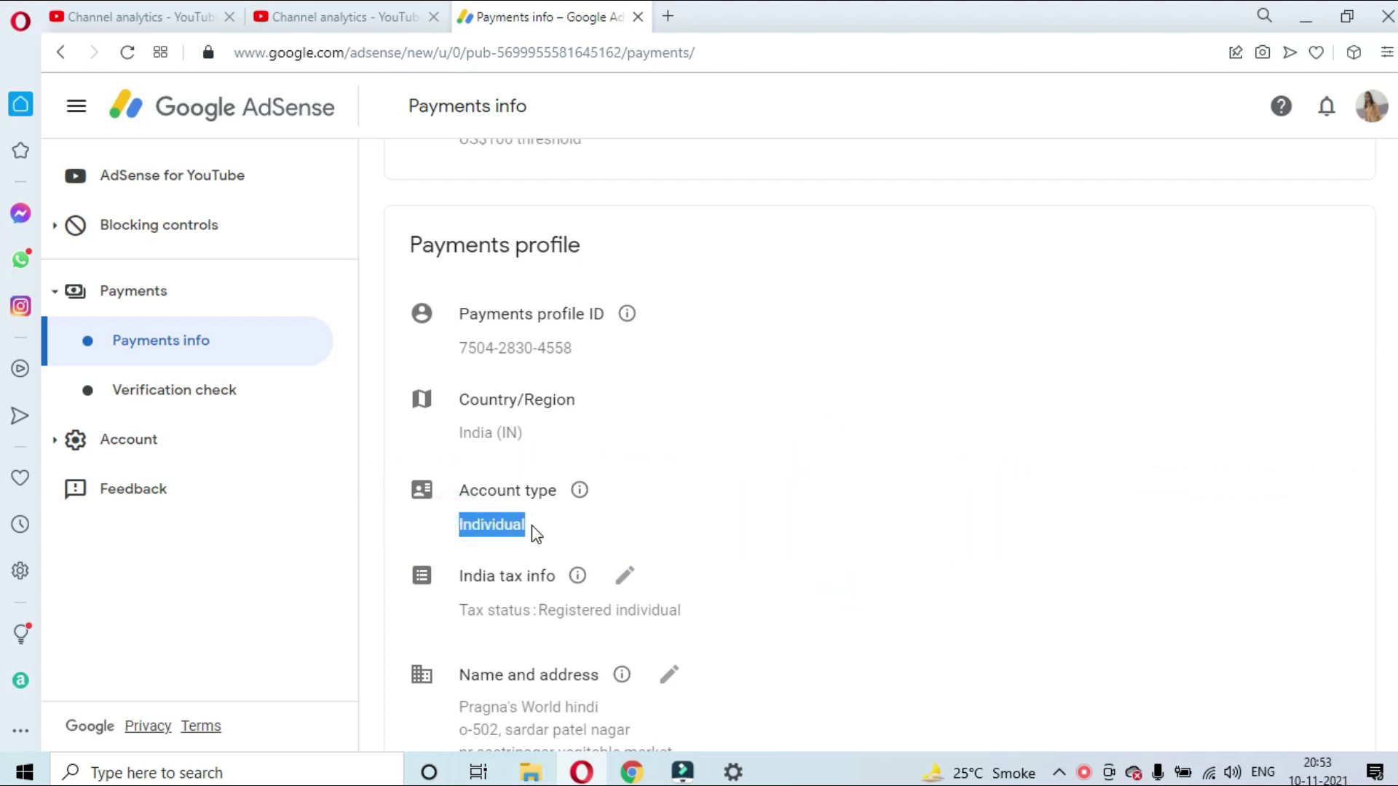
scroll(532, 526, "down", 2)
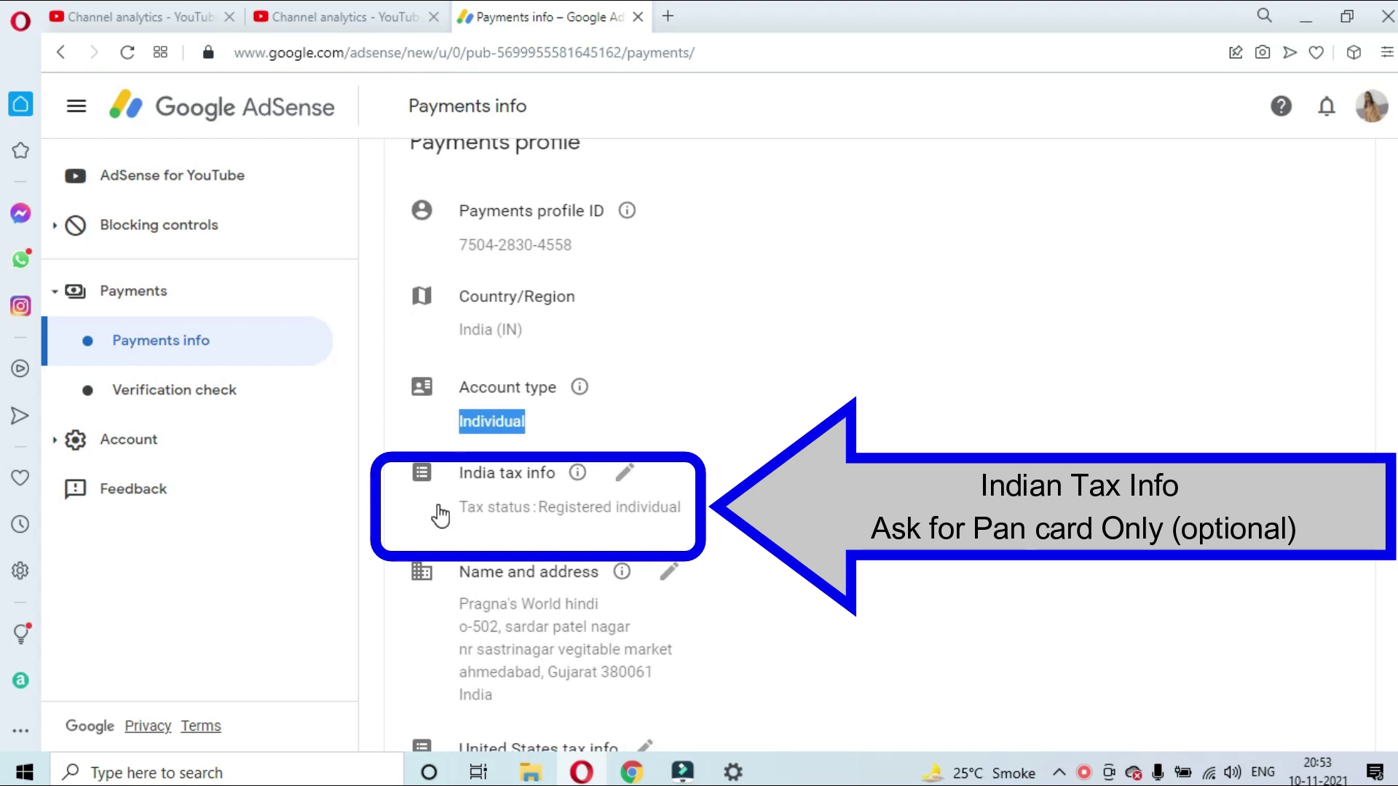
Edit the India tax info and enter the PAN number, leaving TAN and GSTIN empty
left_click(628, 475)
scroll(632, 491, "down", 3)
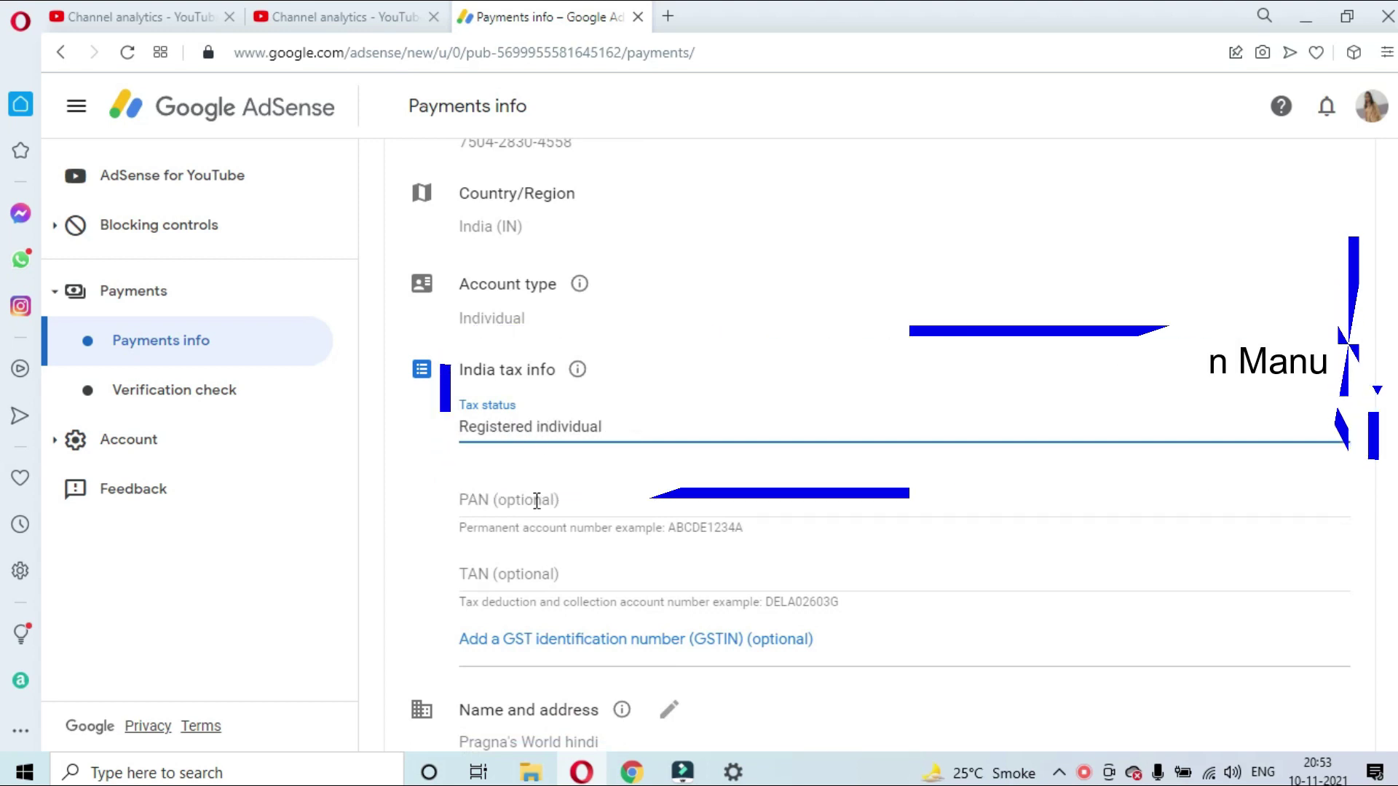
scroll(537, 500, "down", 3)
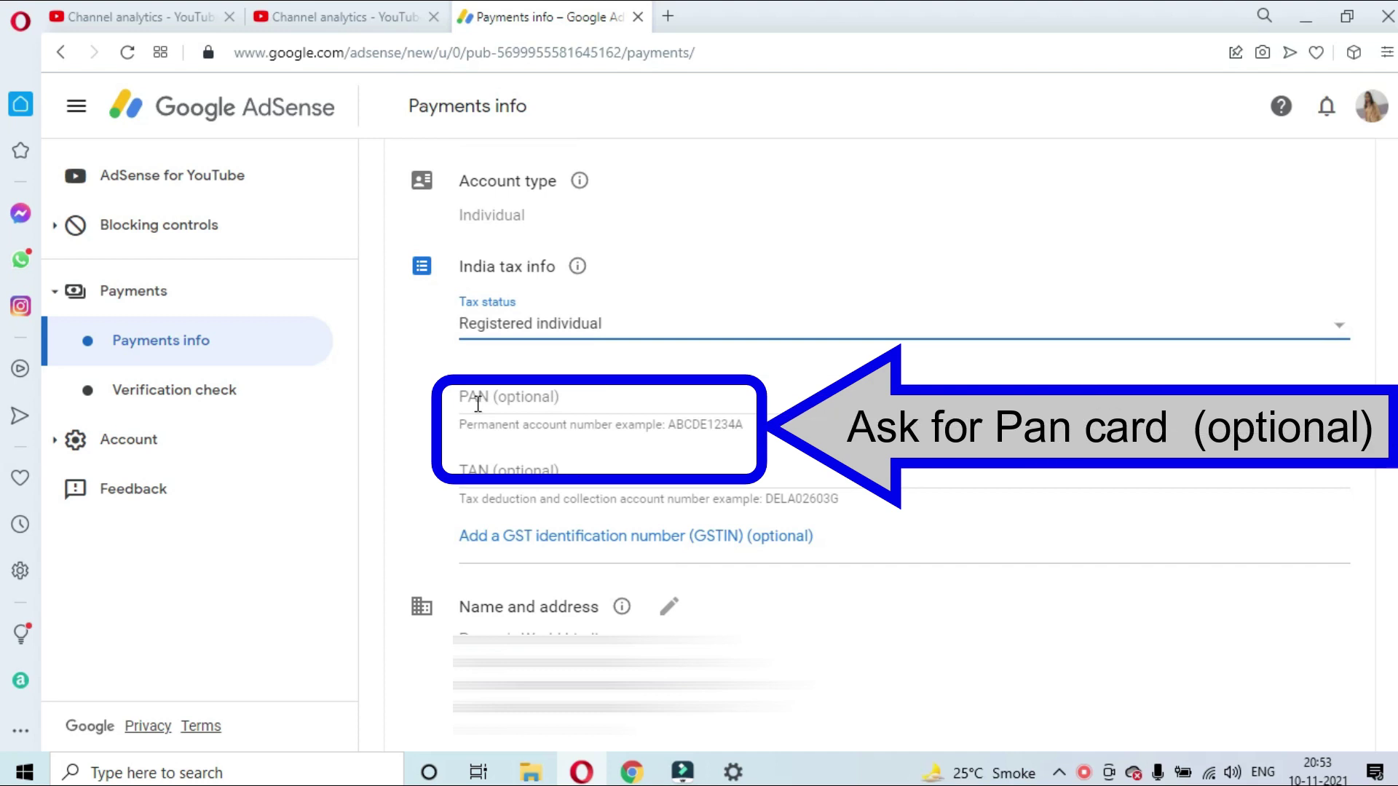
left_click(478, 403)
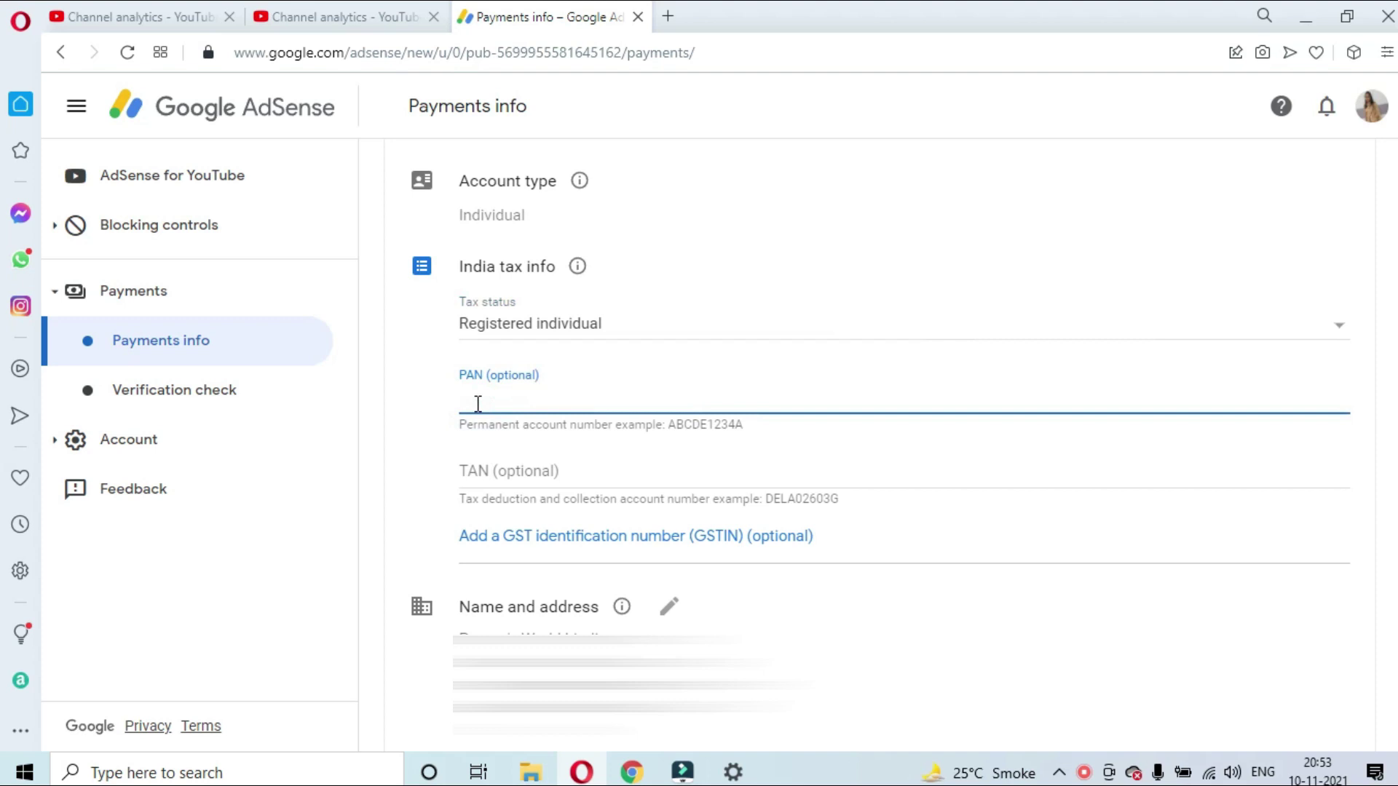
type("AX")
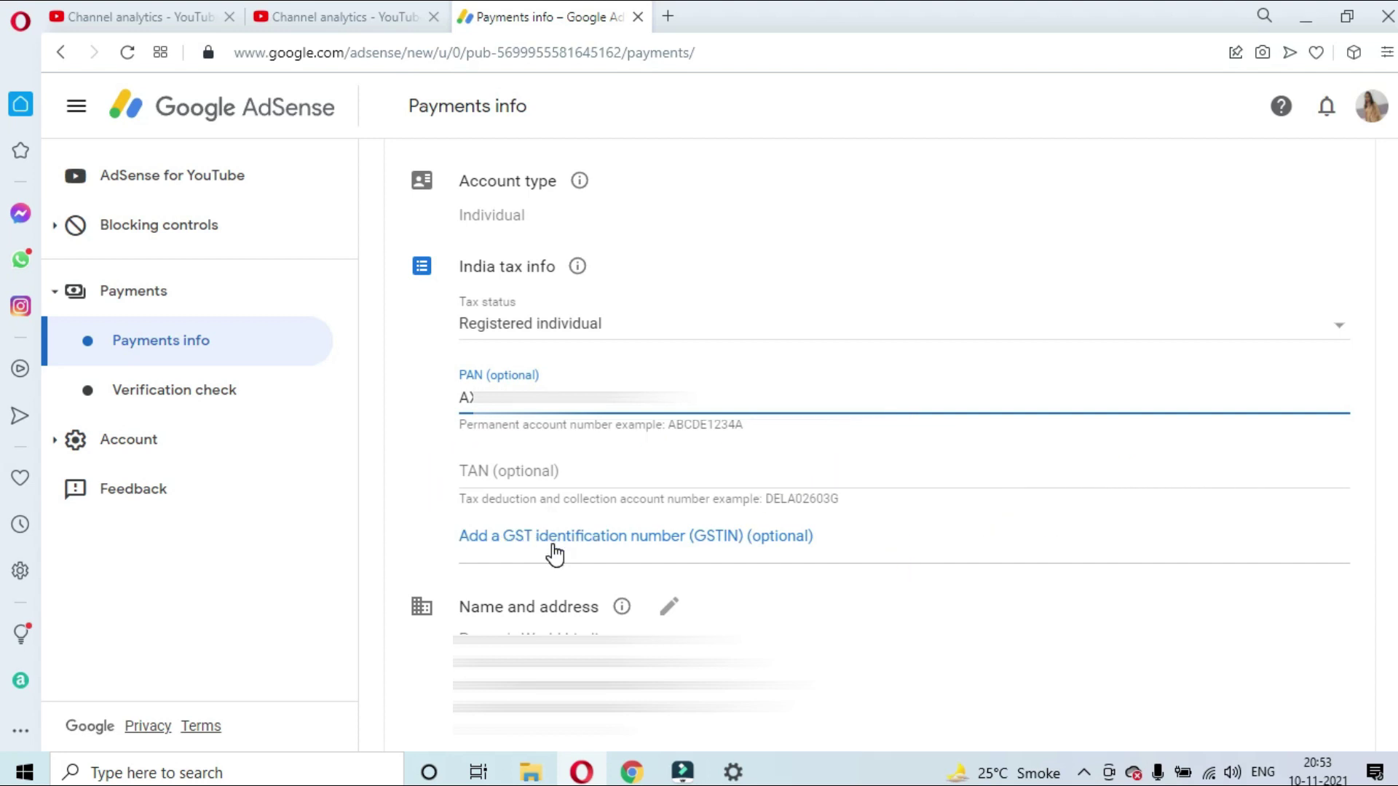
scroll(556, 549, "down", 1)
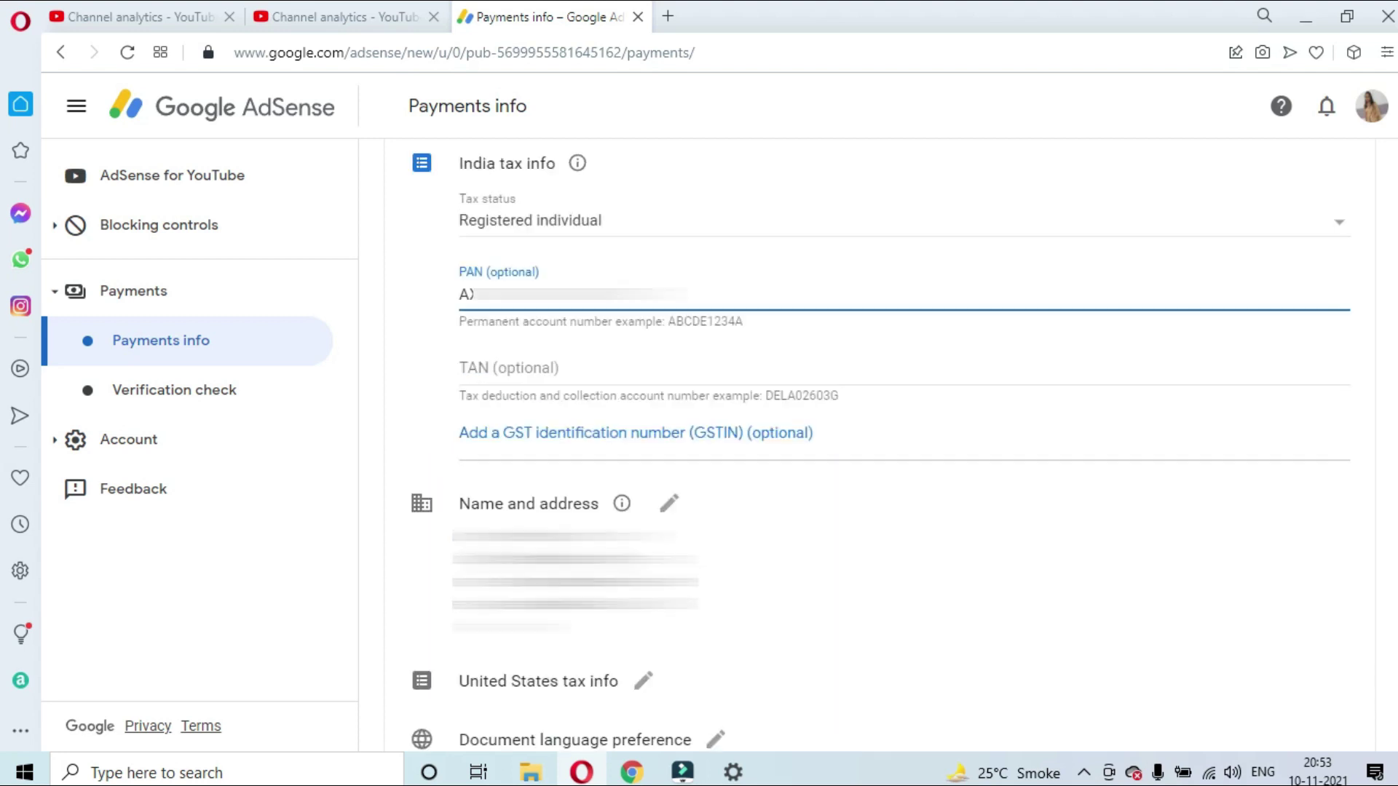
Edit Name and address, replacing the payee name with the account holder's full name
left_click(671, 505)
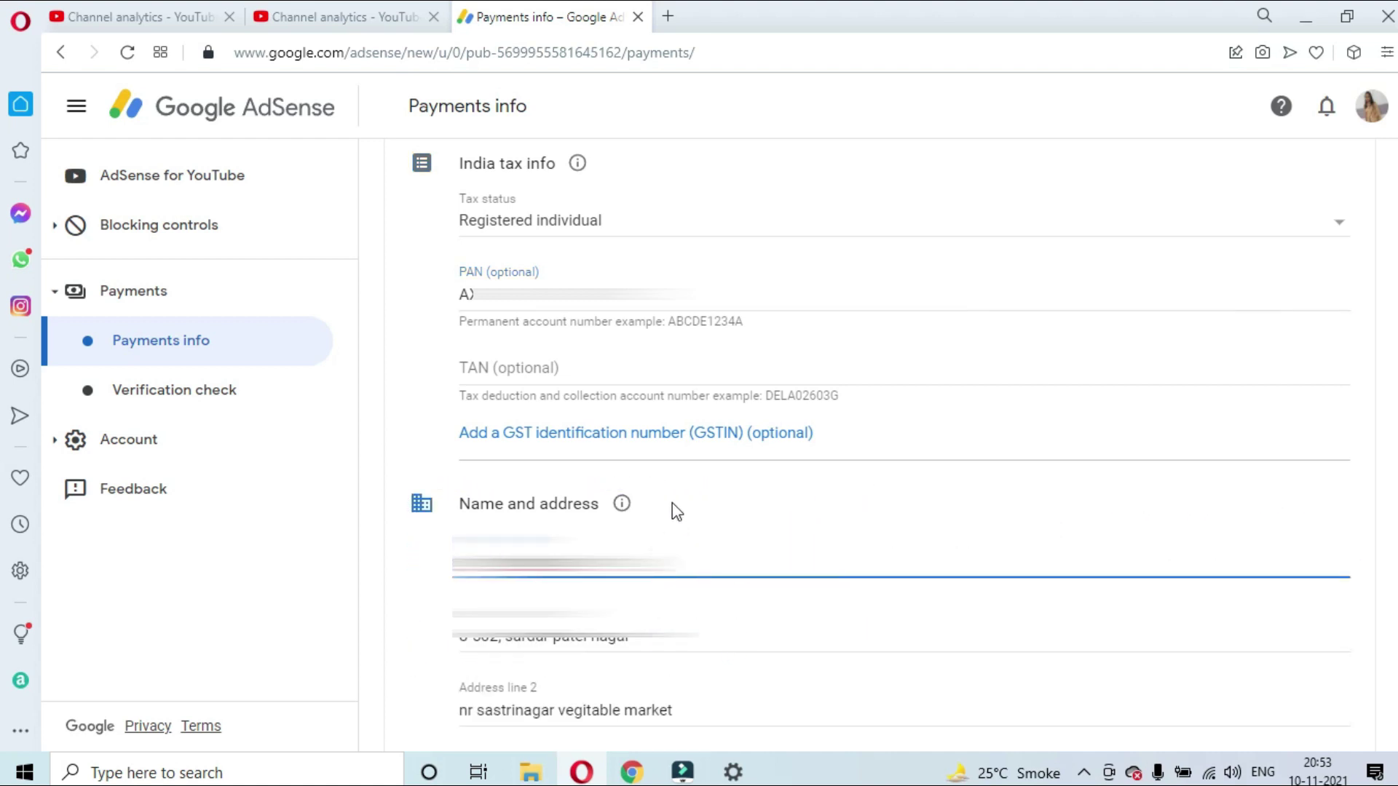
scroll(670, 509, "down", 1)
left_click_drag(627, 458, 448, 465)
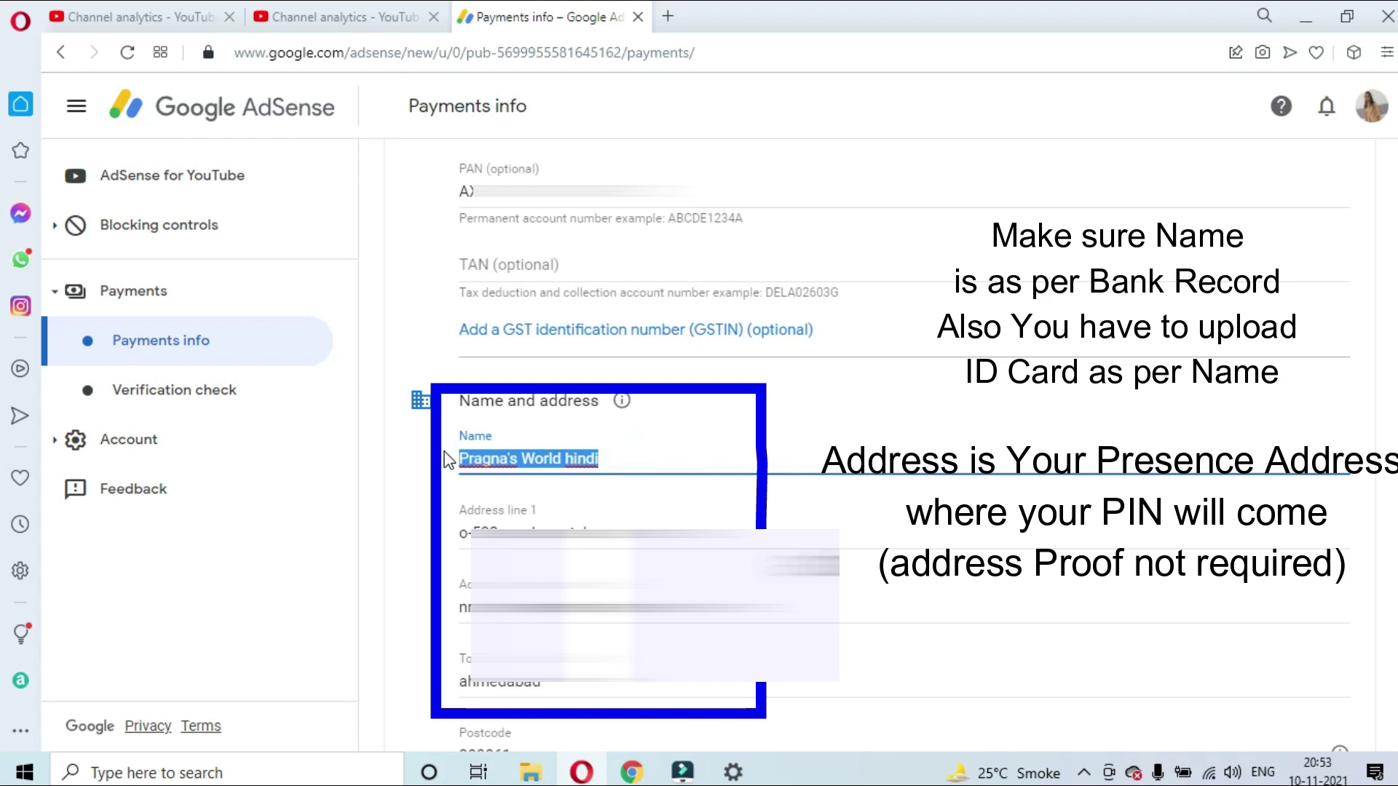
key("BackSpace")
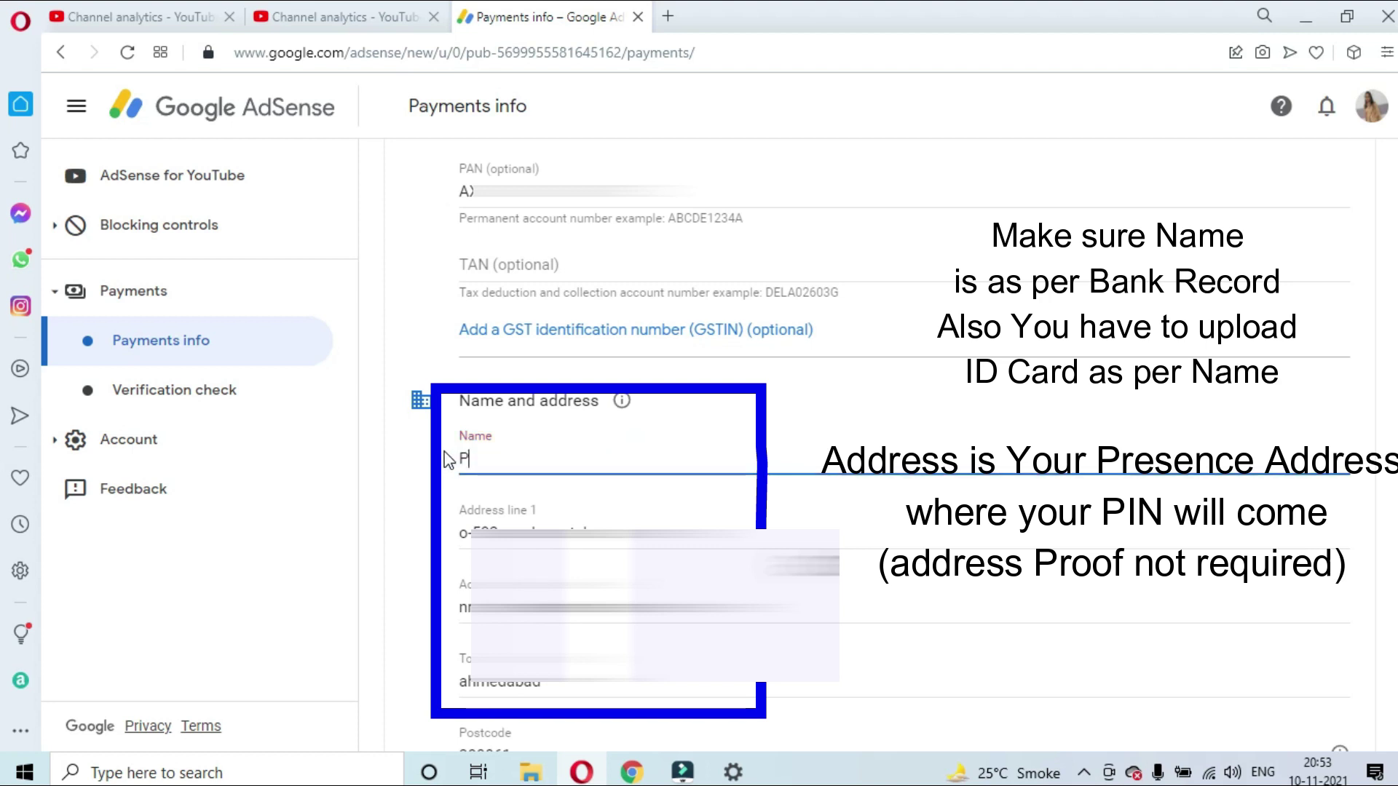
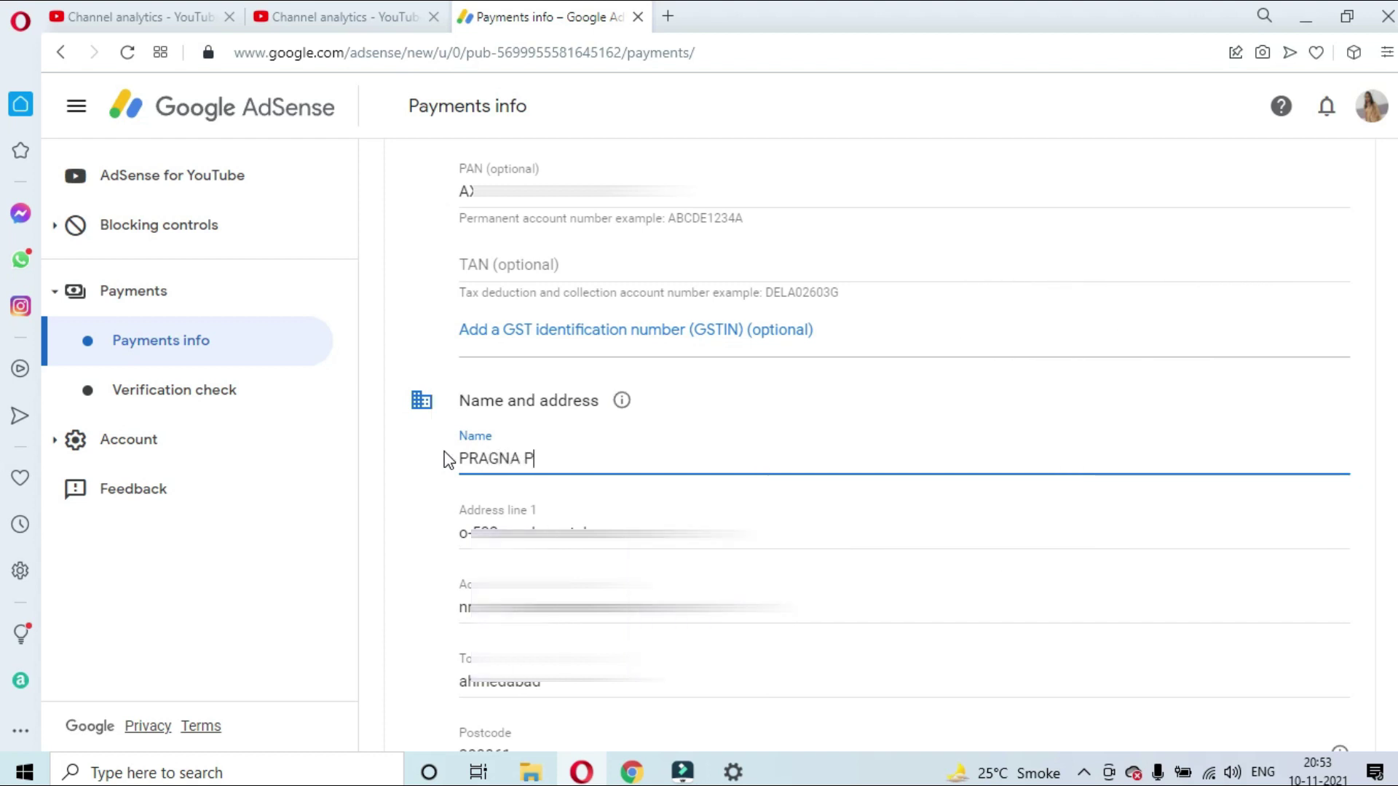
Fill in the street address from a suggestion, plus the second address line and town
key("Tab")
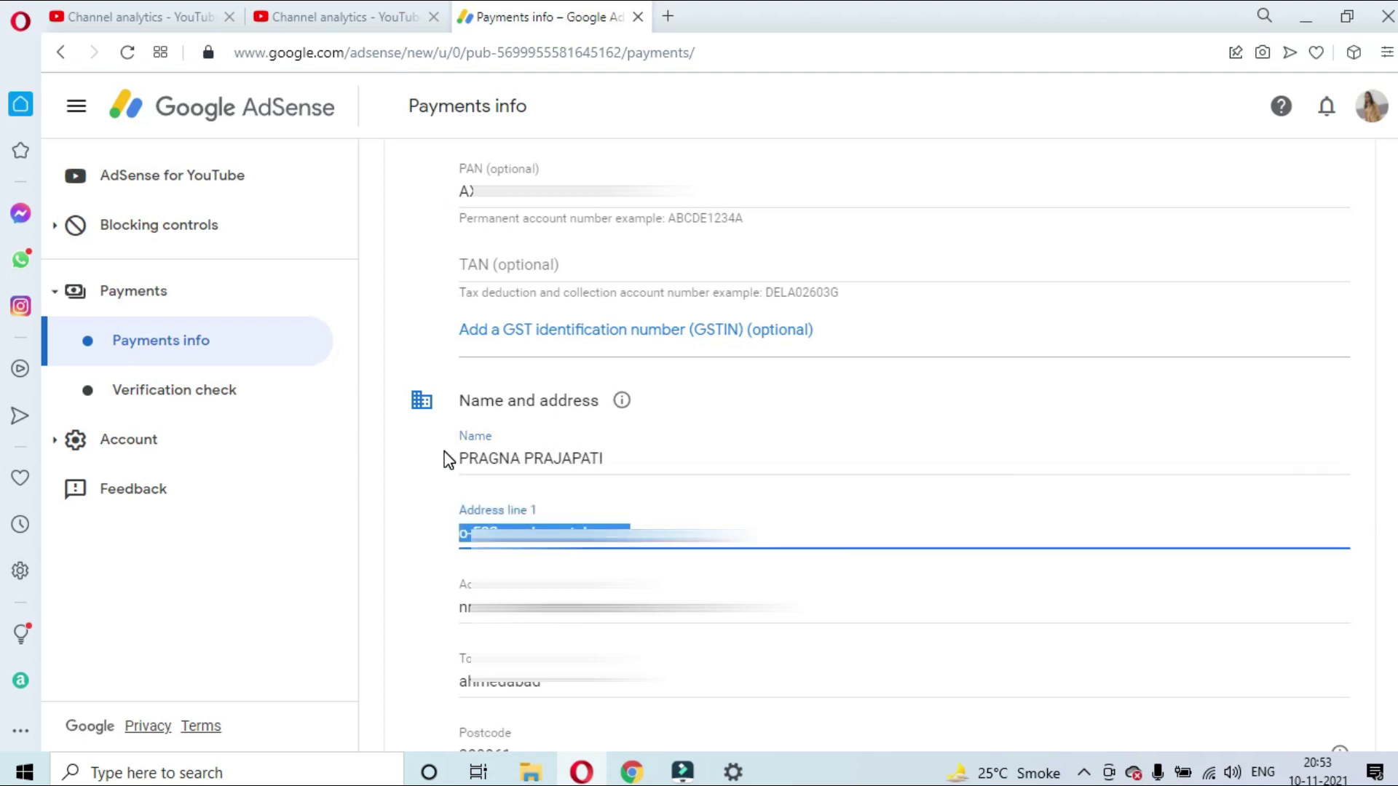
type("0")
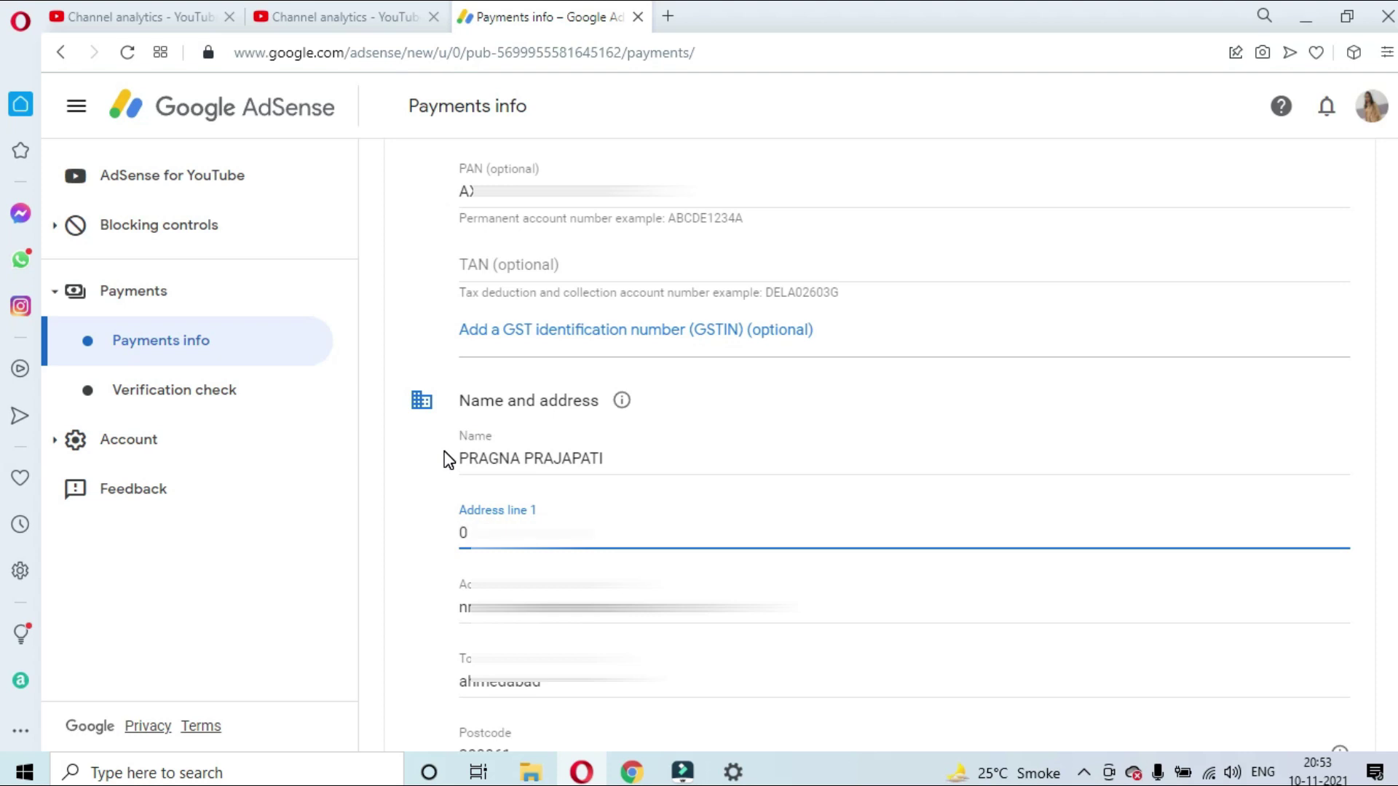
type("-")
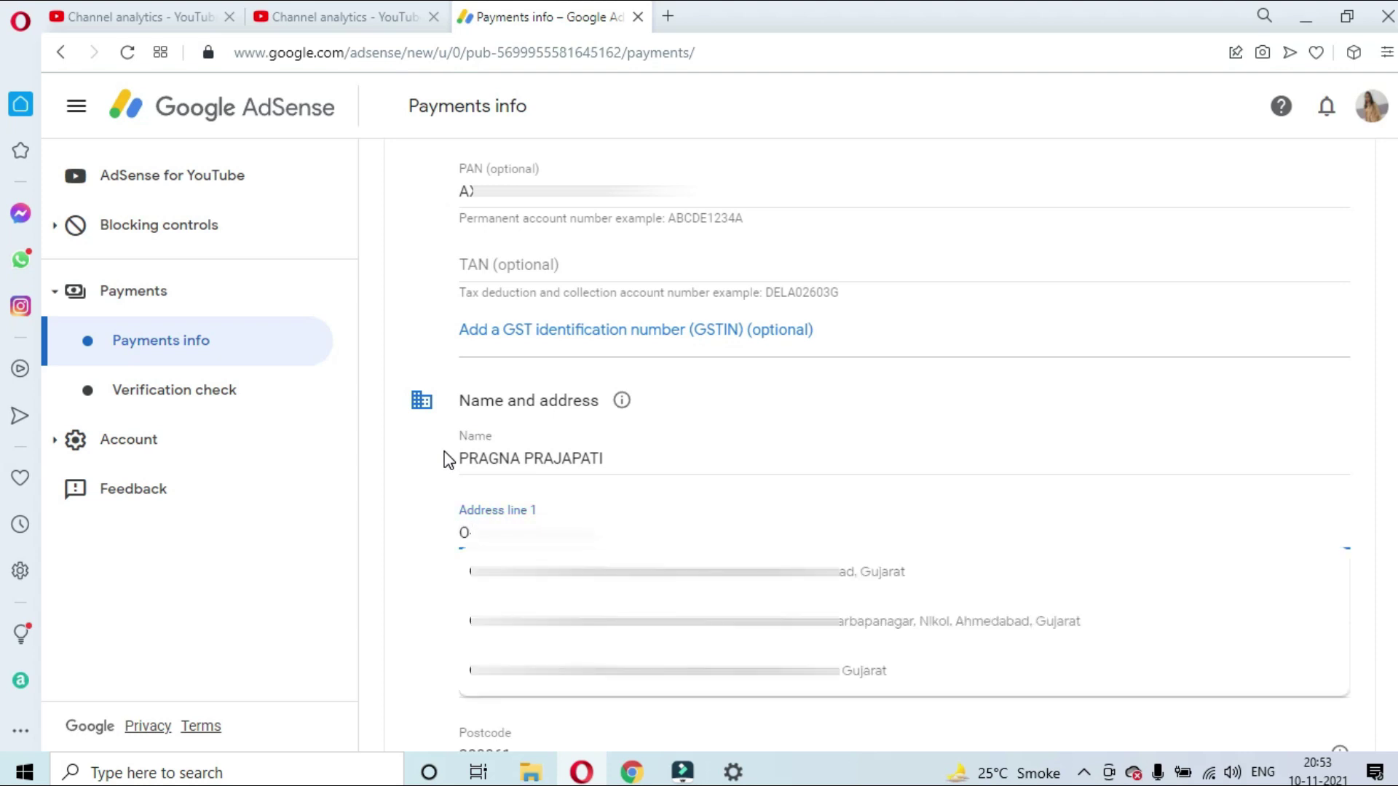
key("Down")
key("Return")
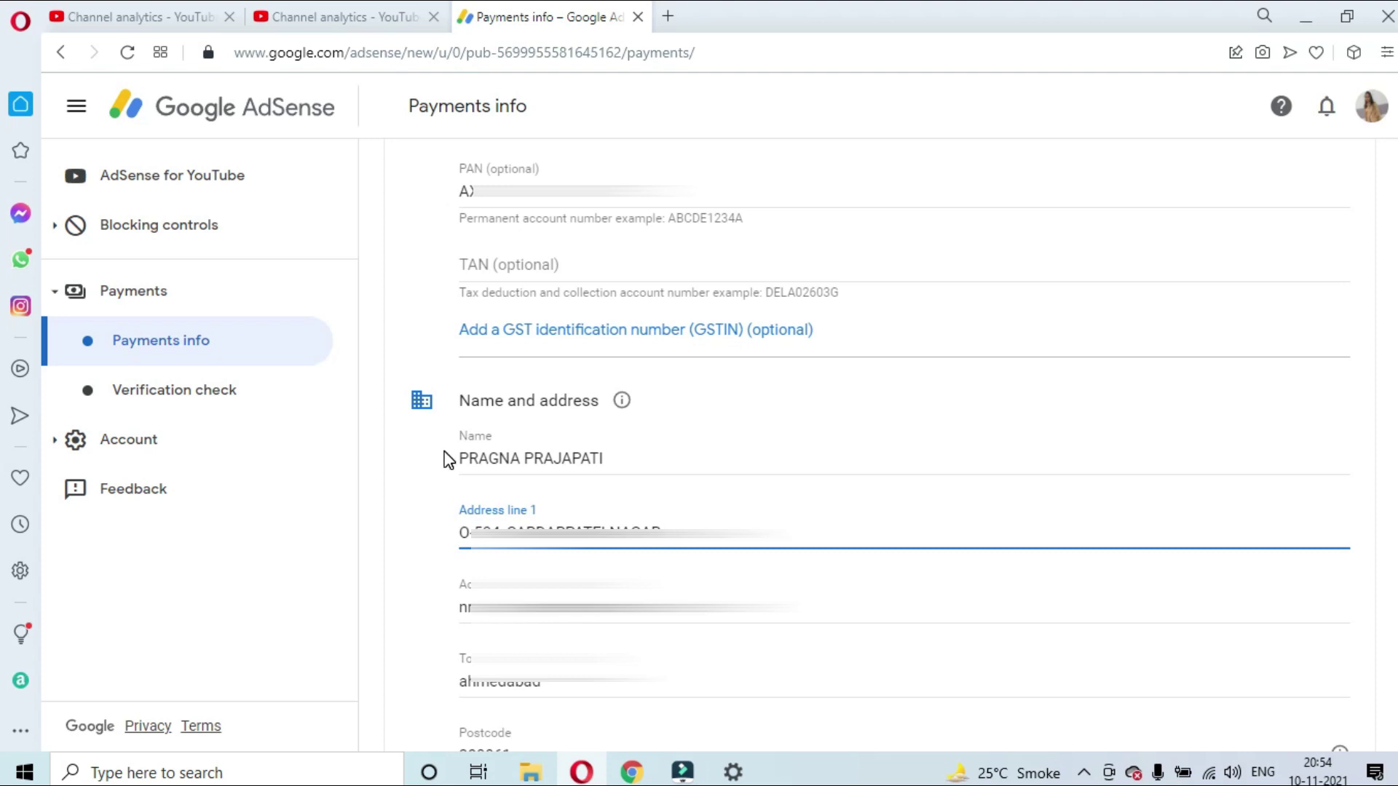
key("Tab")
type("N")
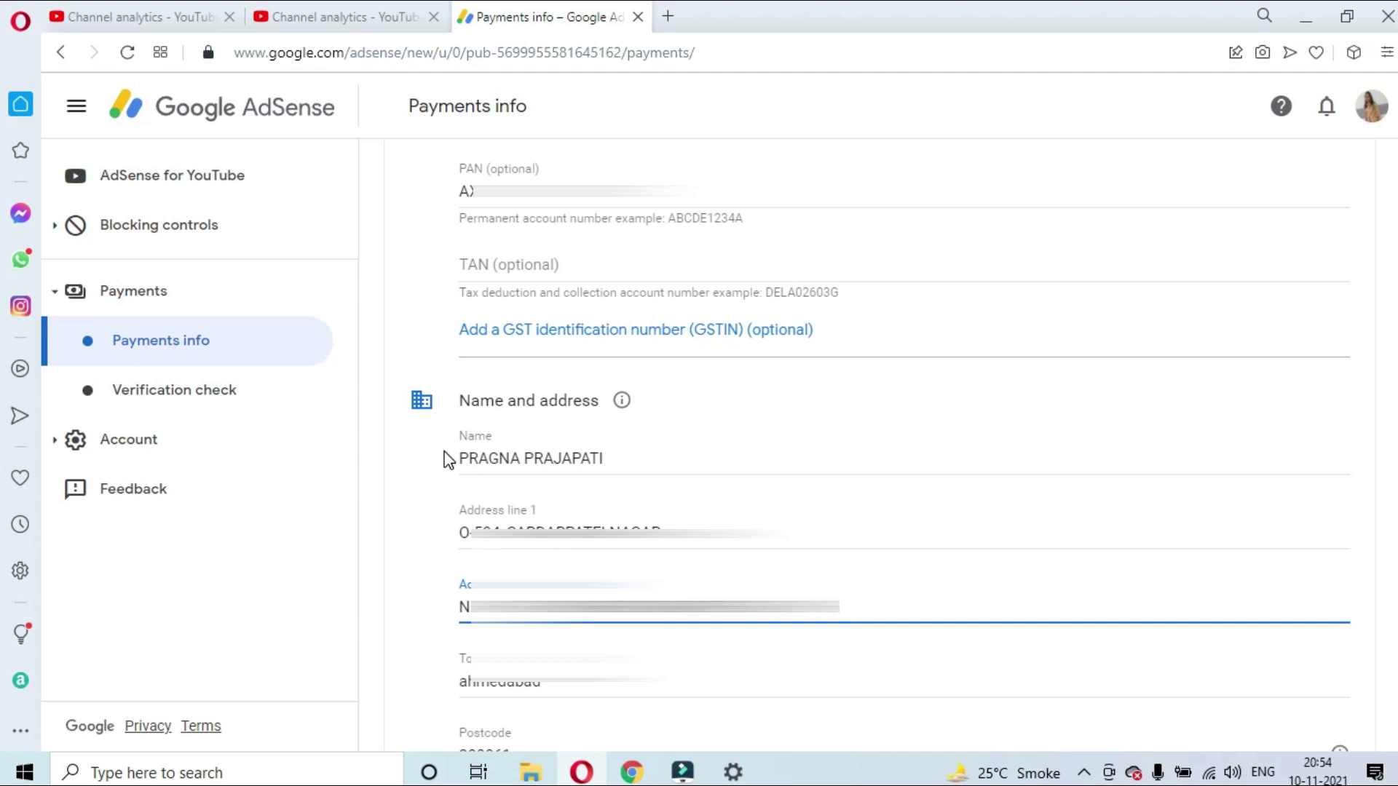
key("Tab")
type("A")
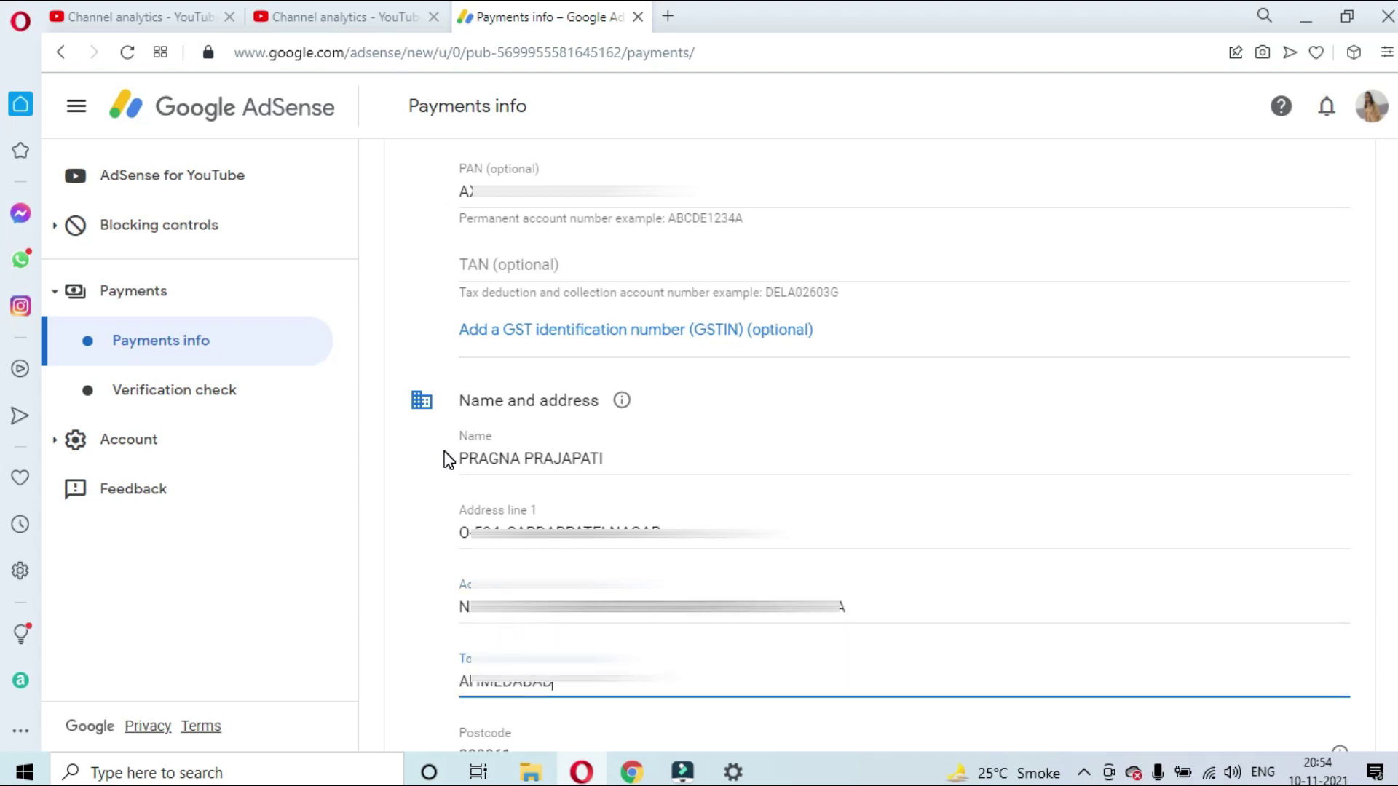
scroll(489, 458, "down", 4)
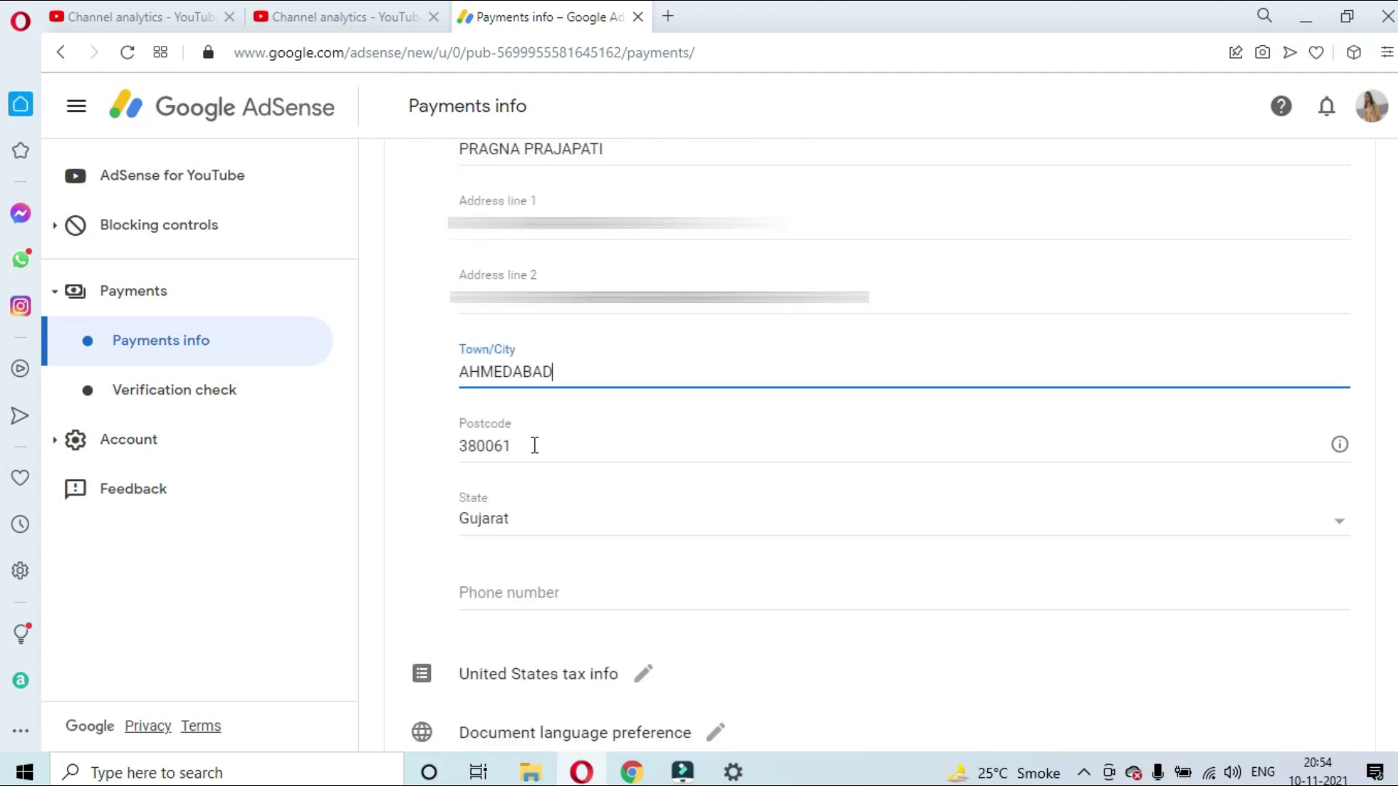
scroll(534, 446, "down", 1)
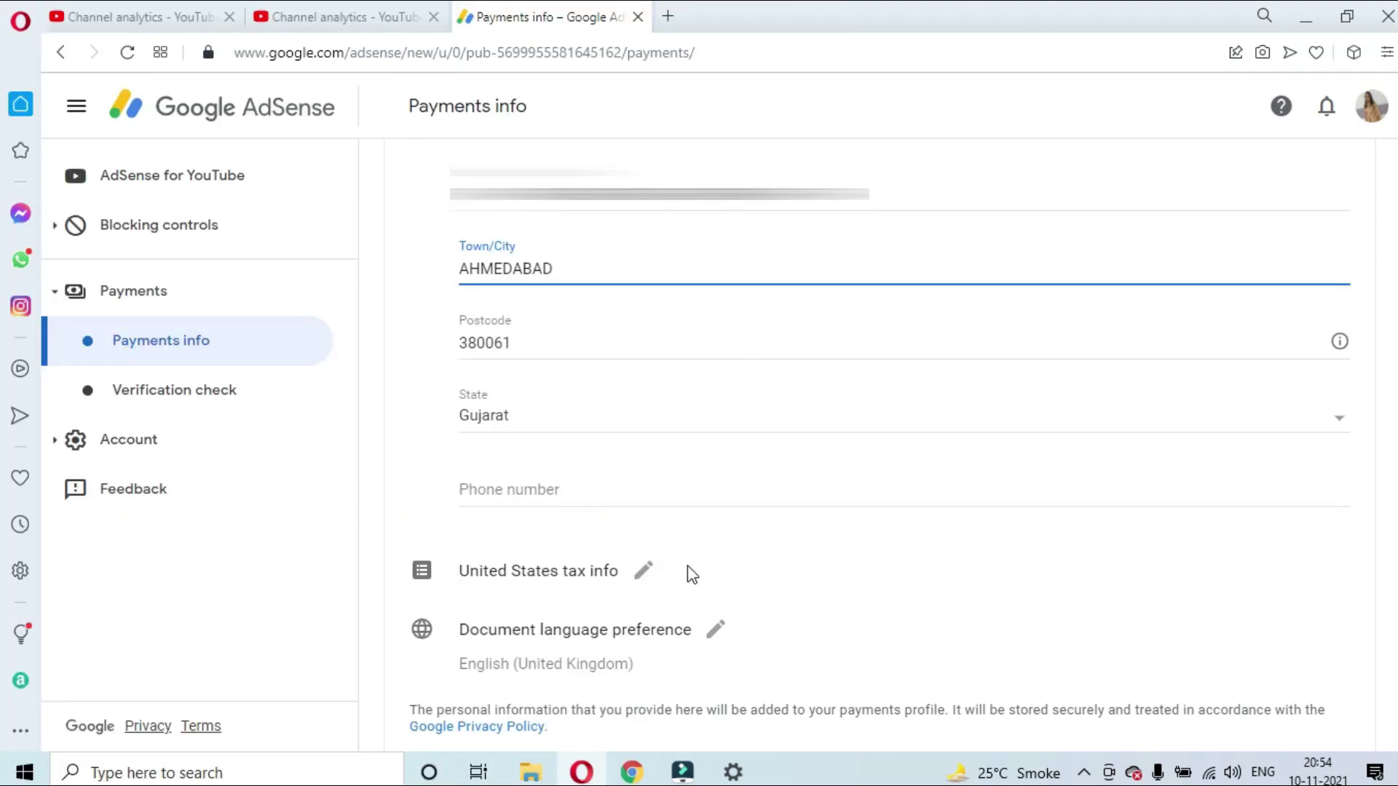
Save the name and address, then choose to manage the United States tax info
left_click(641, 576)
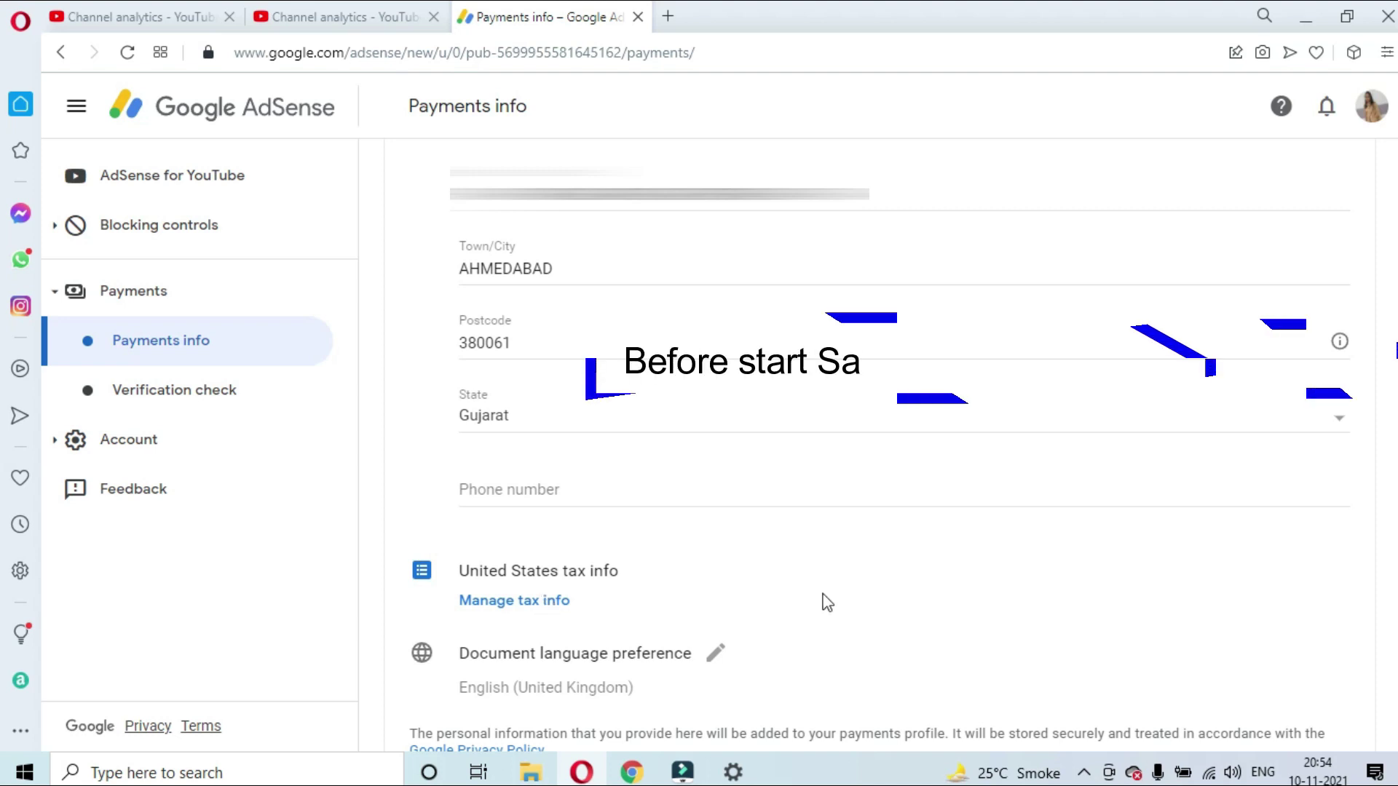
scroll(824, 602, "down", 6)
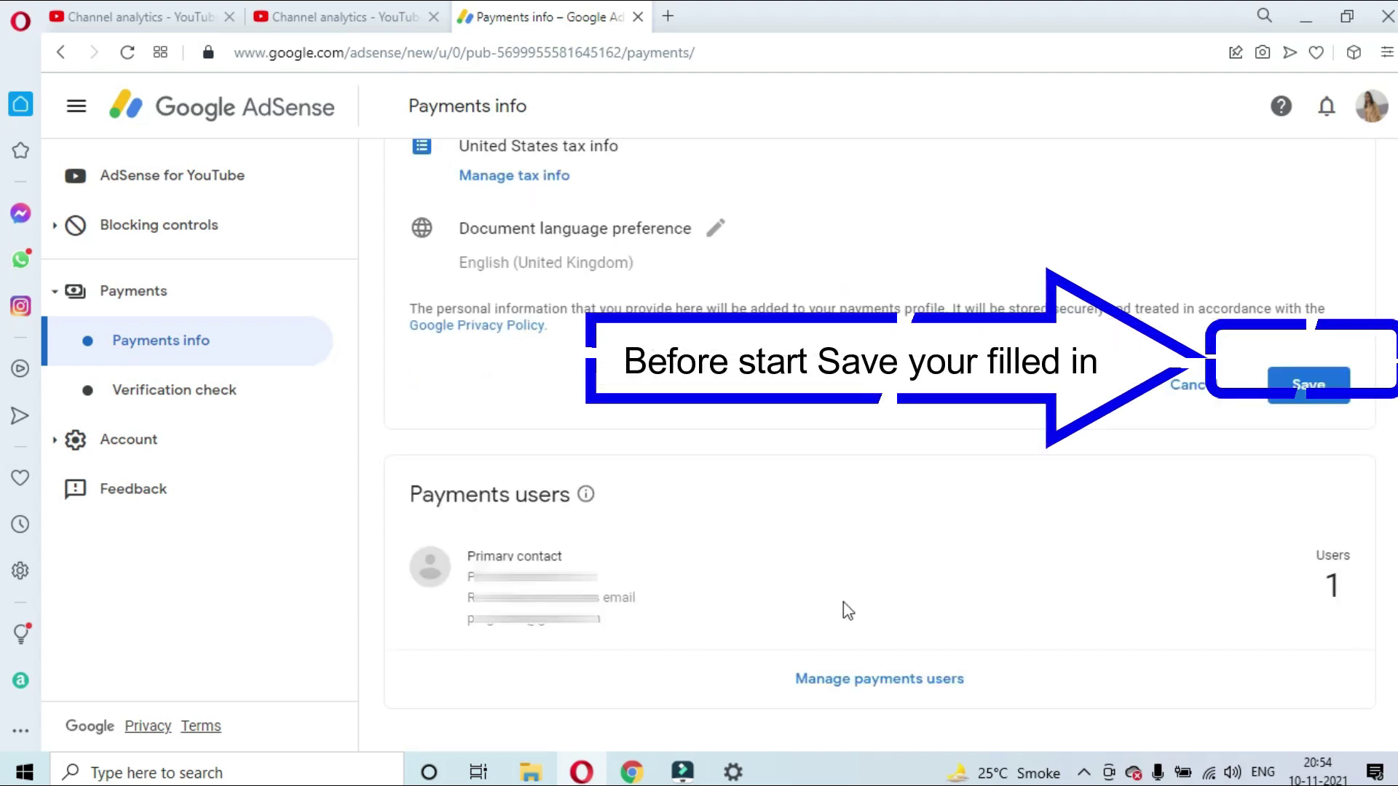
left_click(1331, 359)
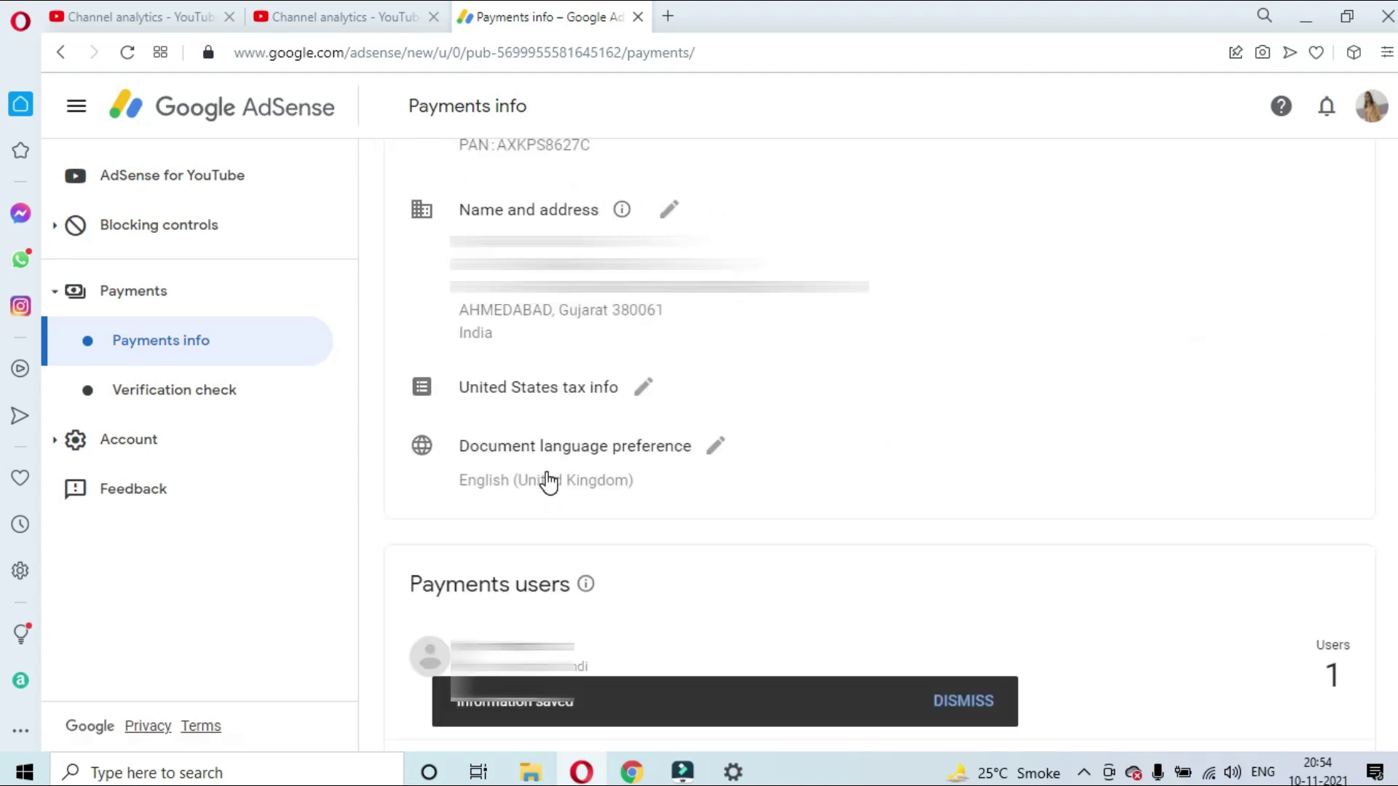
left_click(650, 391)
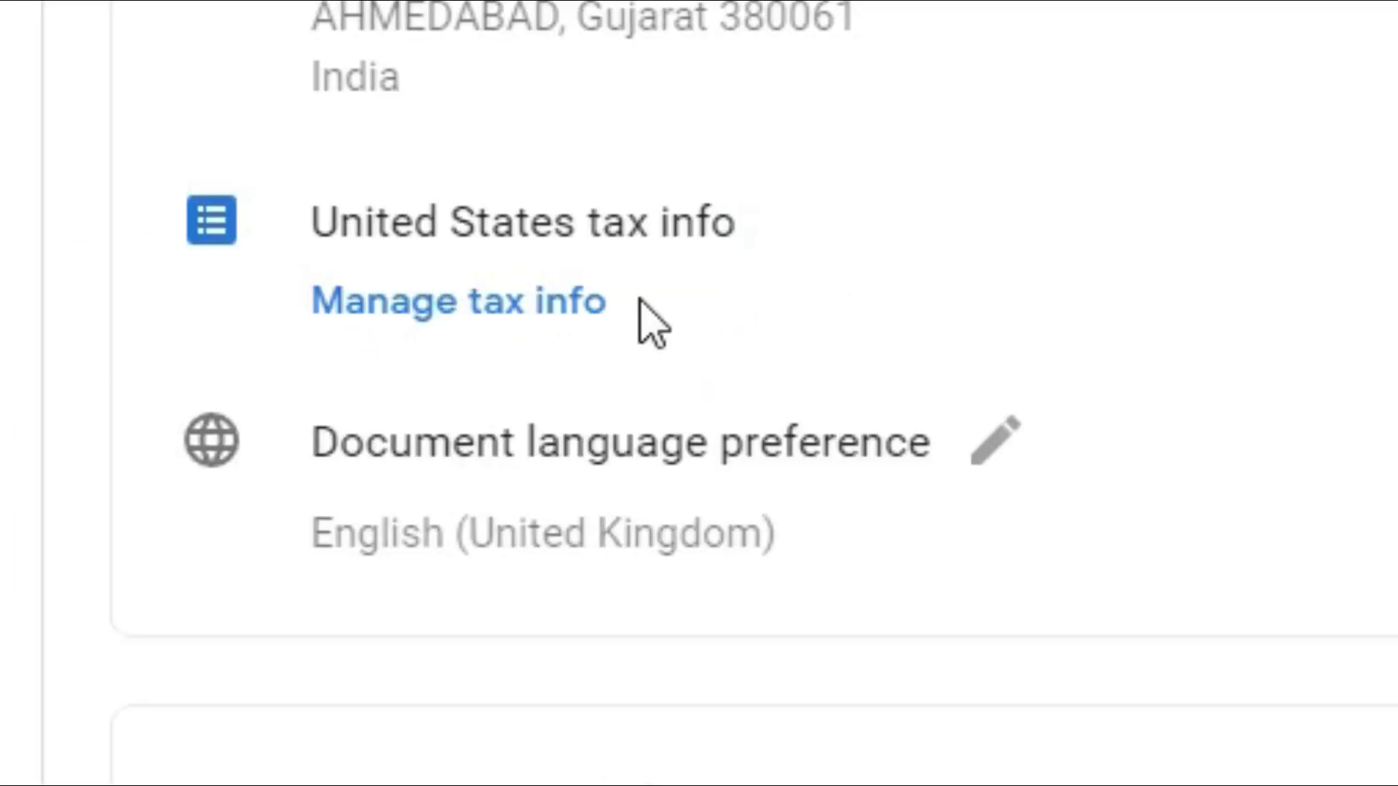
left_click(531, 295)
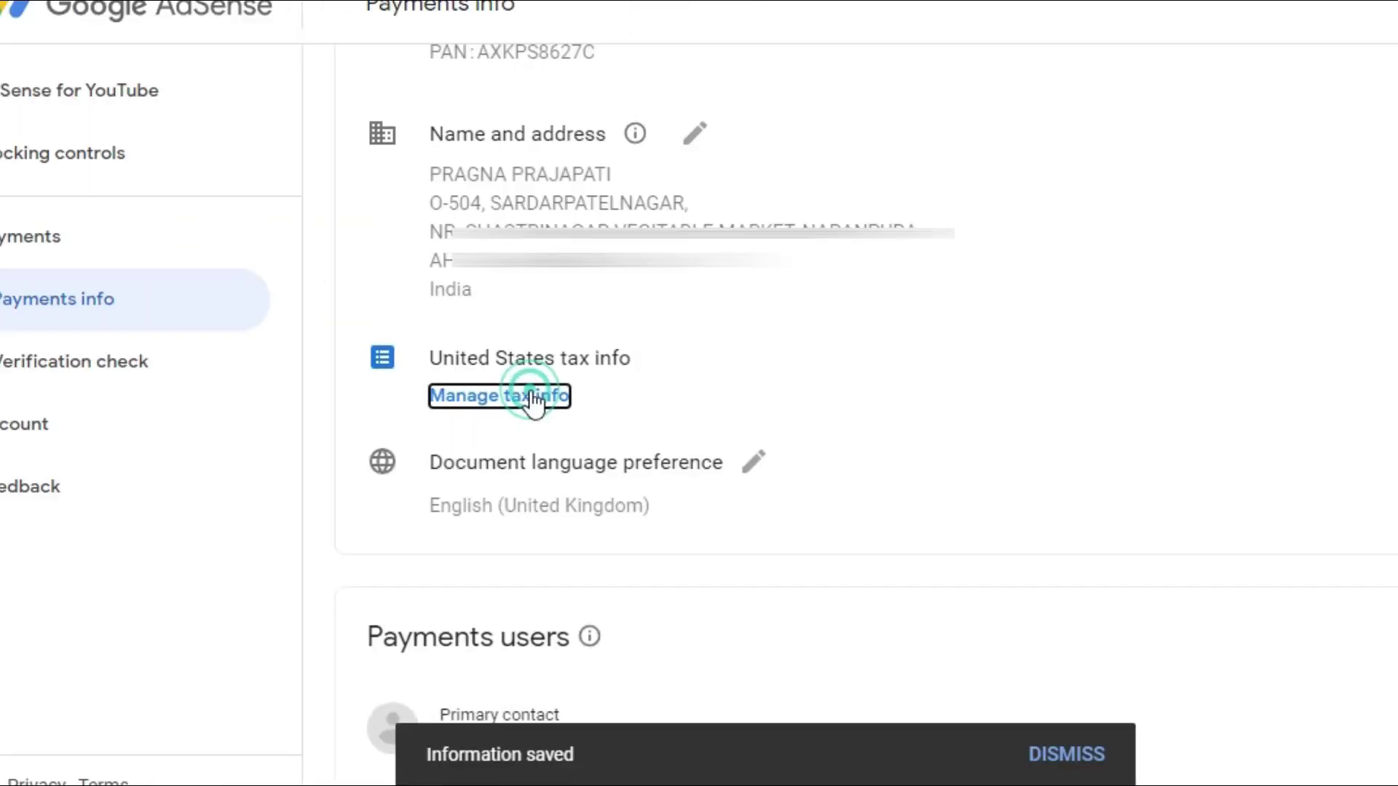
Start adding United States tax info from the Manage tax info page
left_click(532, 398)
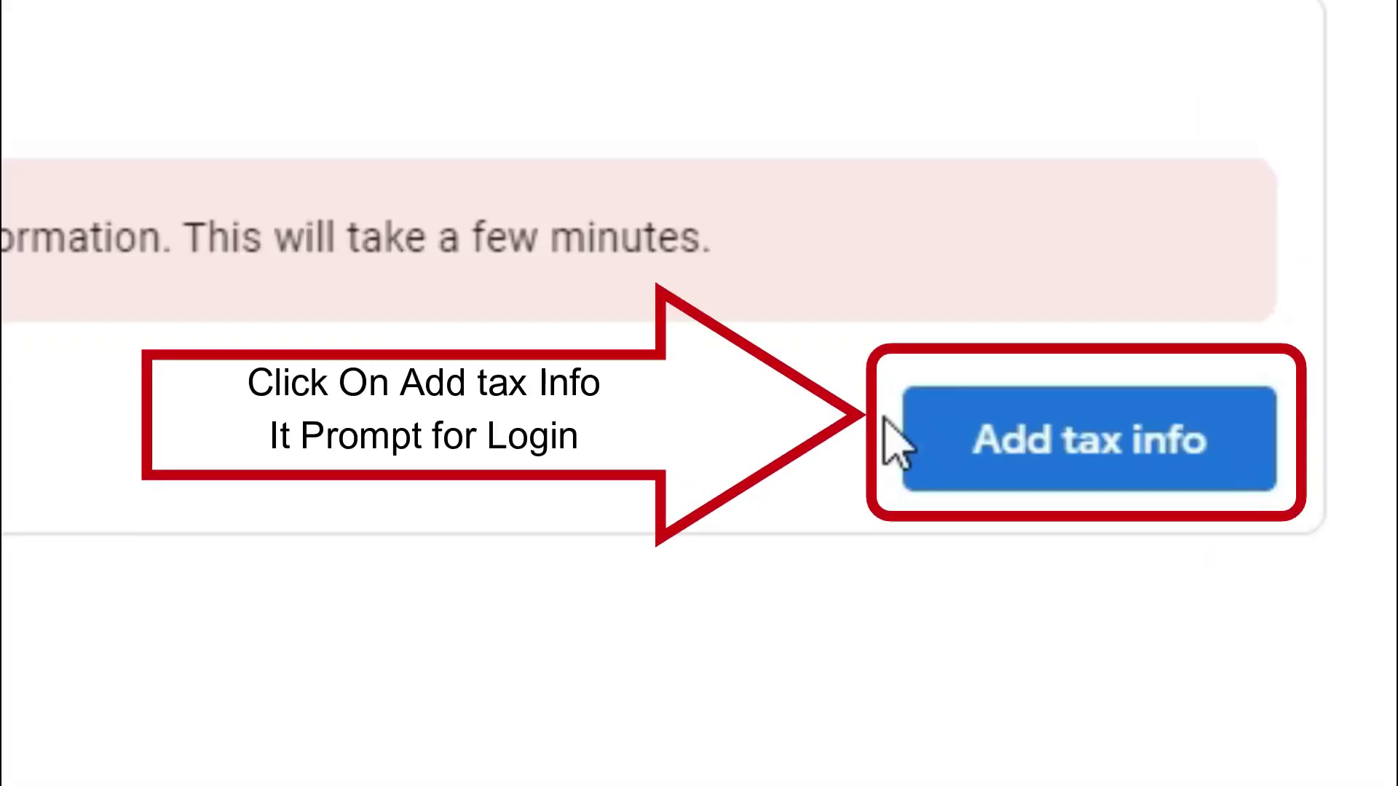
left_click(1052, 438)
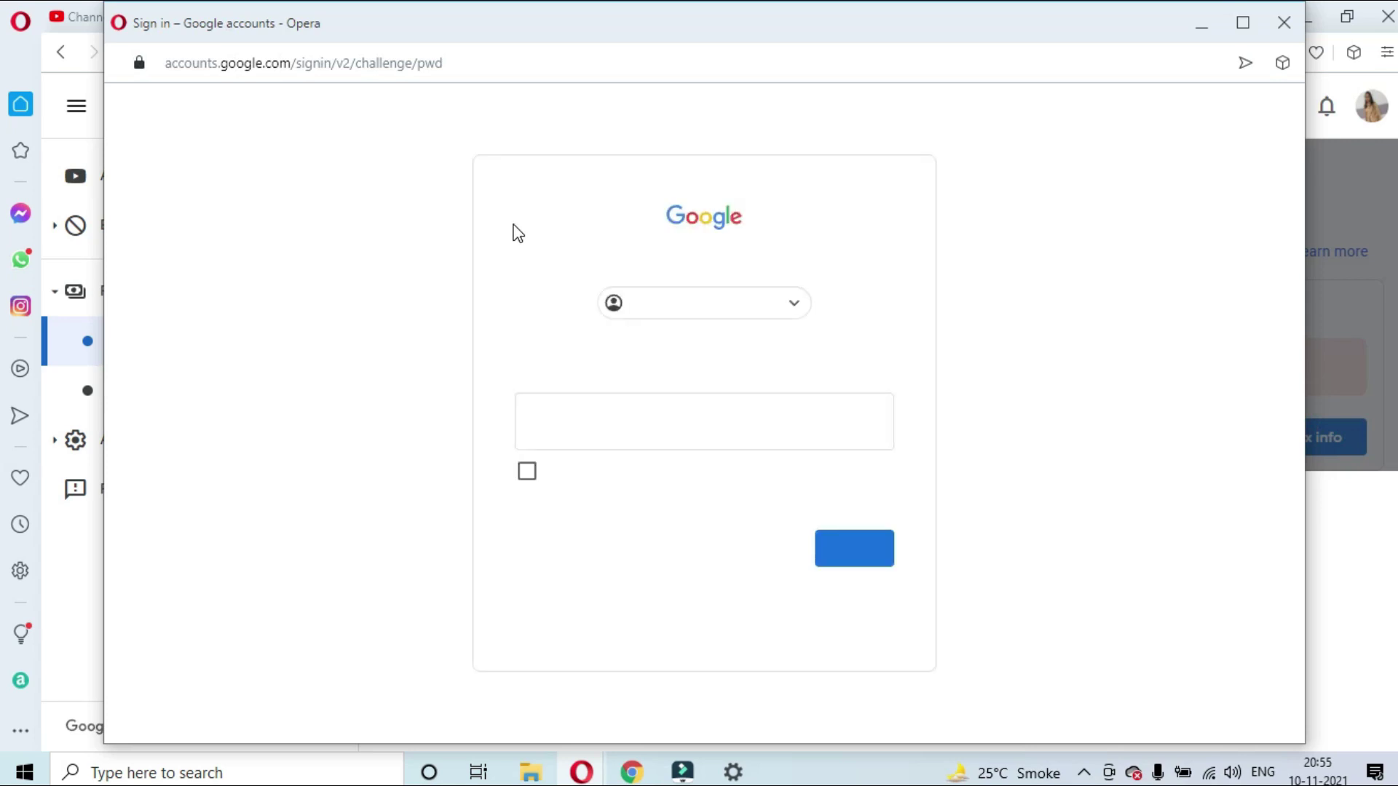
Enter the account password to verify the sign-in
type("•")
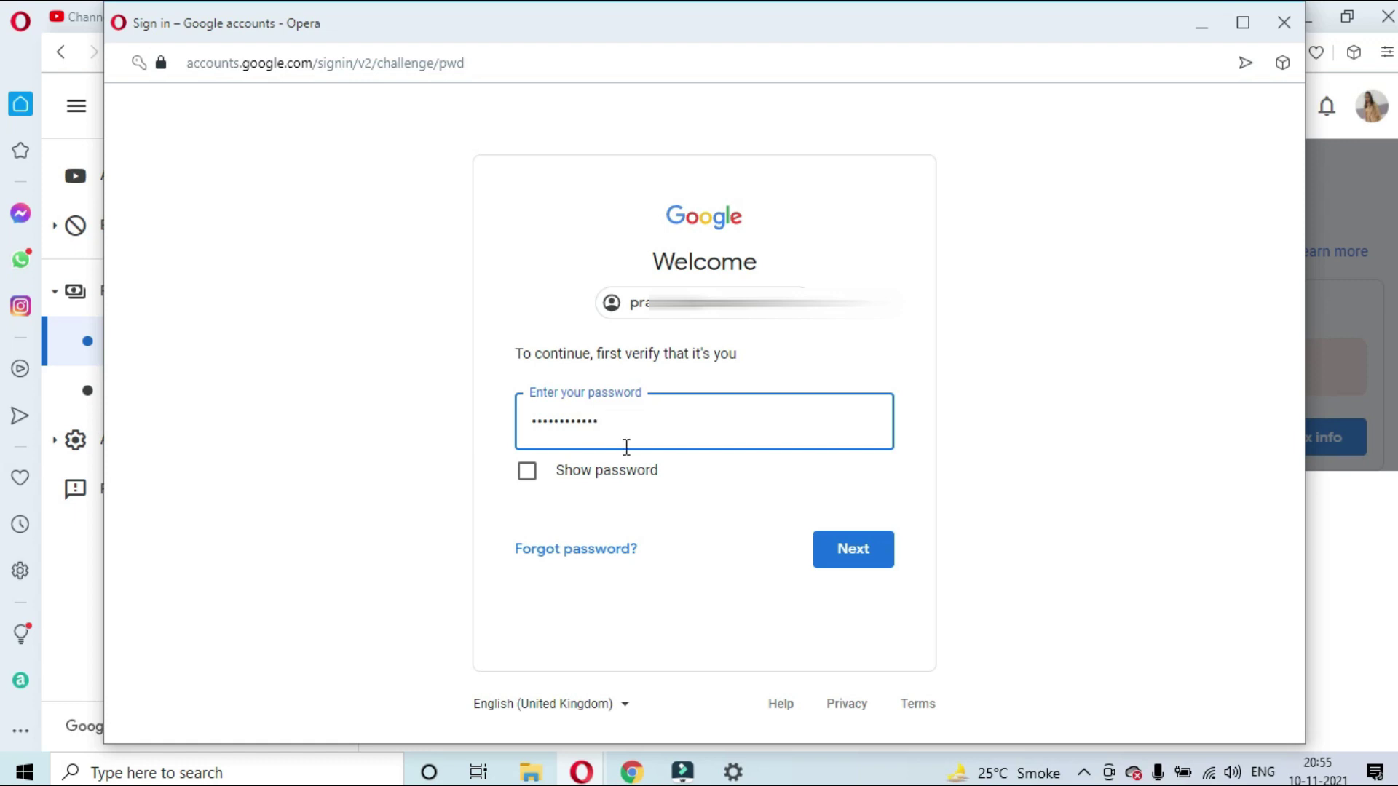
left_click(862, 561)
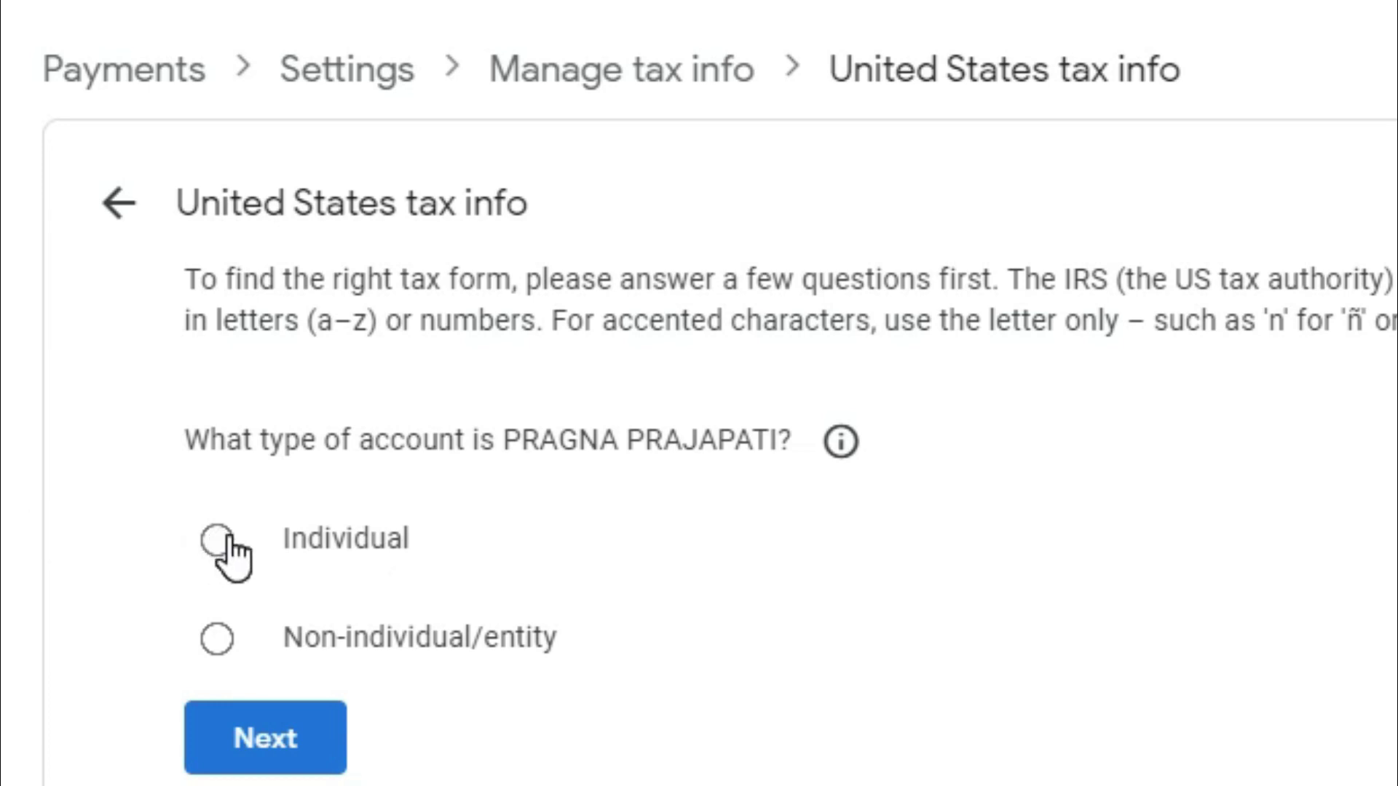
Answer Individual and not a US citizen/resident, then start the W-8BEN form
left_click(227, 540)
left_click(323, 736)
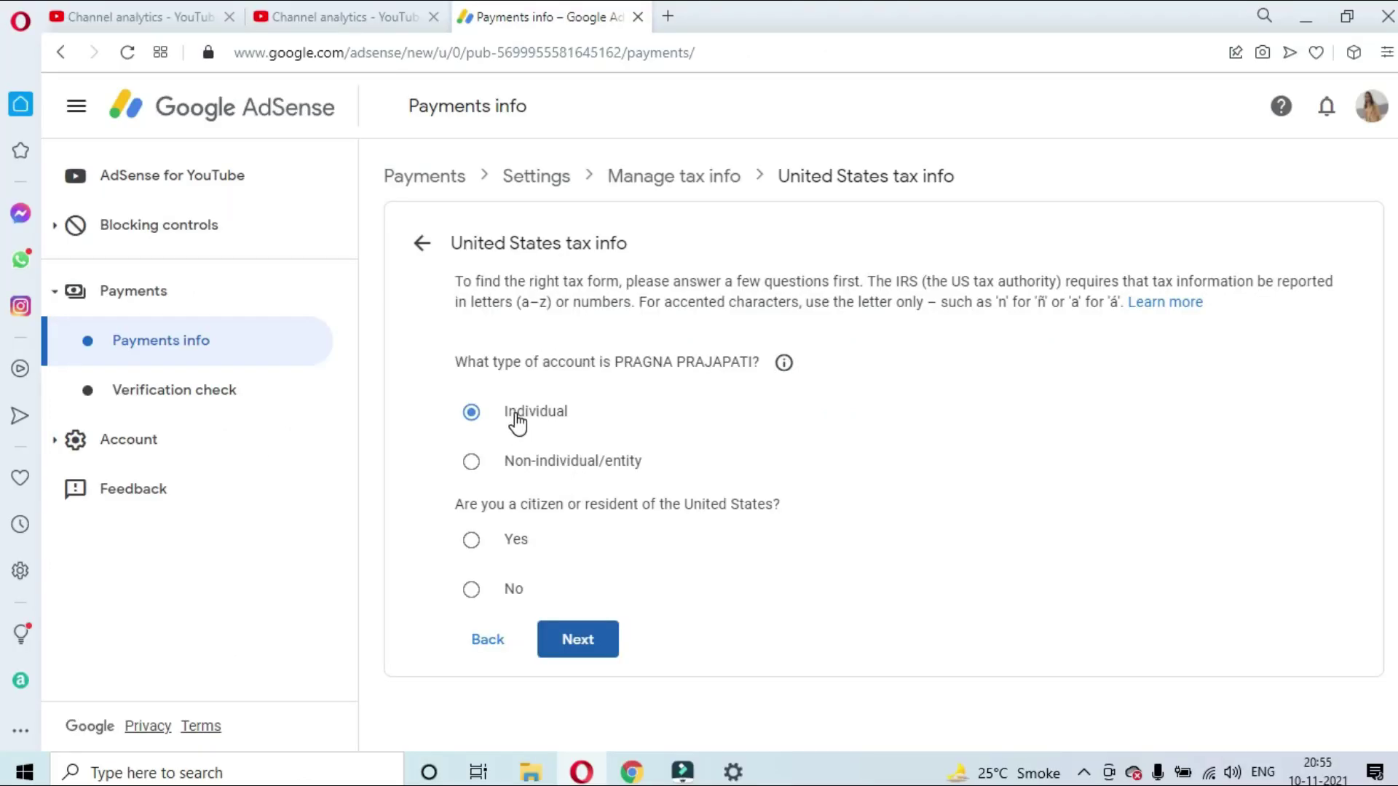
left_click(471, 590)
left_click(569, 639)
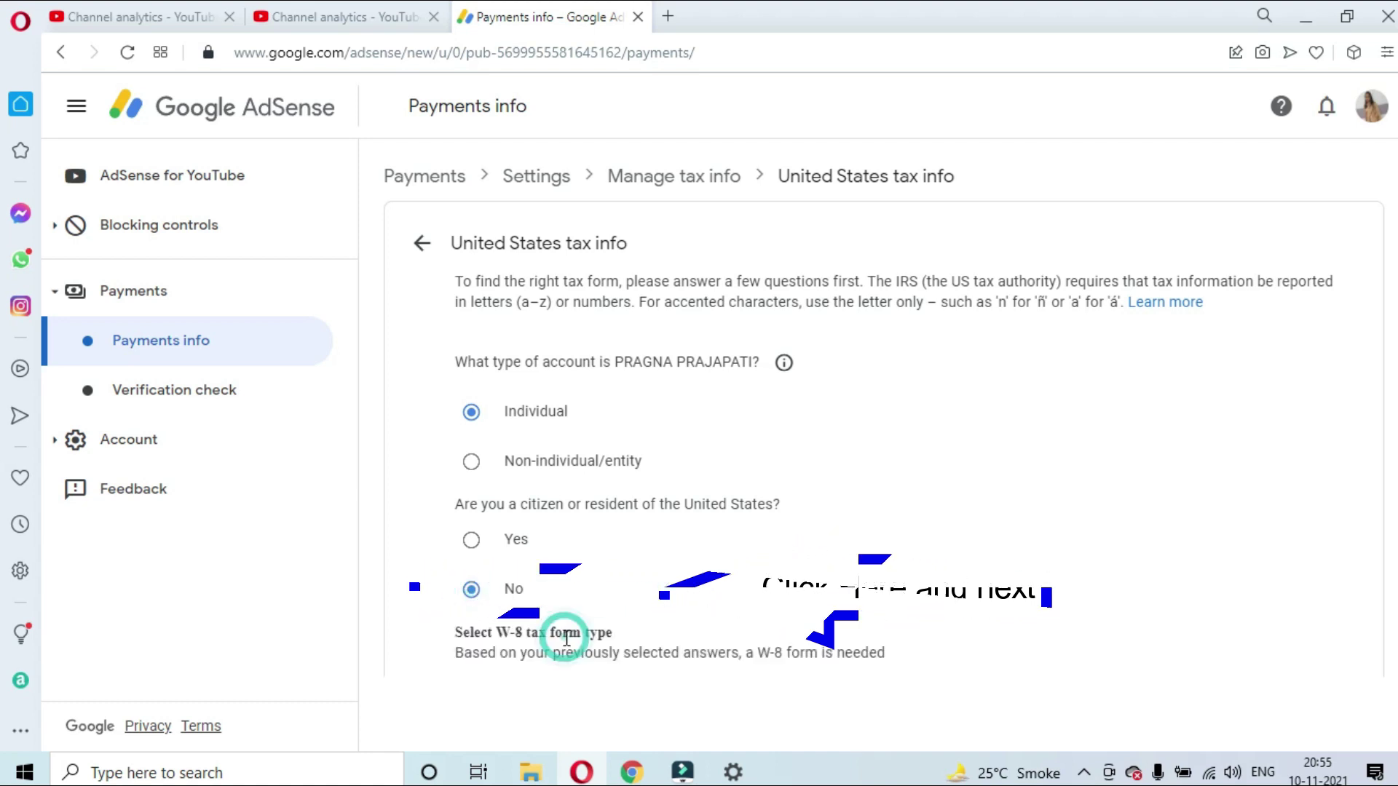
scroll(574, 555, "down", 1)
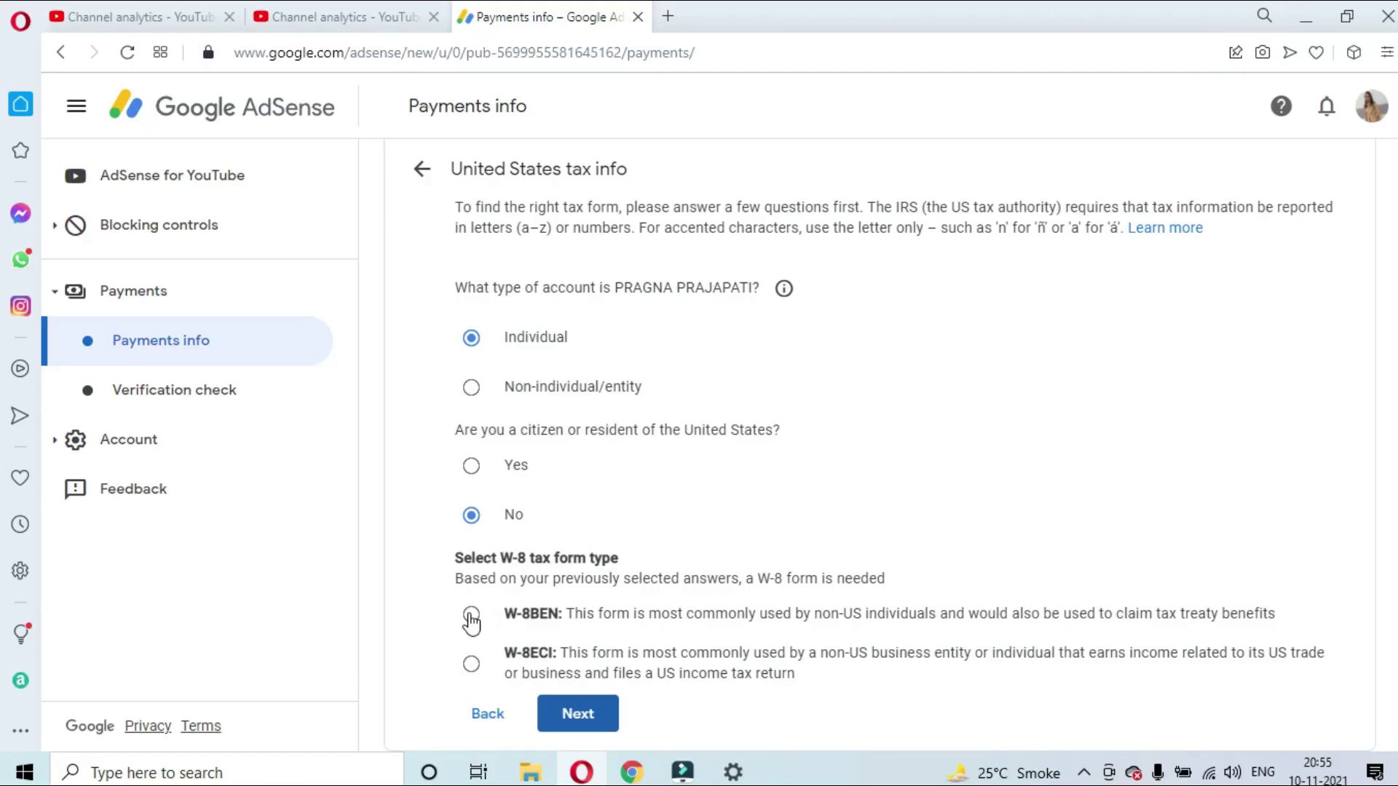
left_click(471, 618)
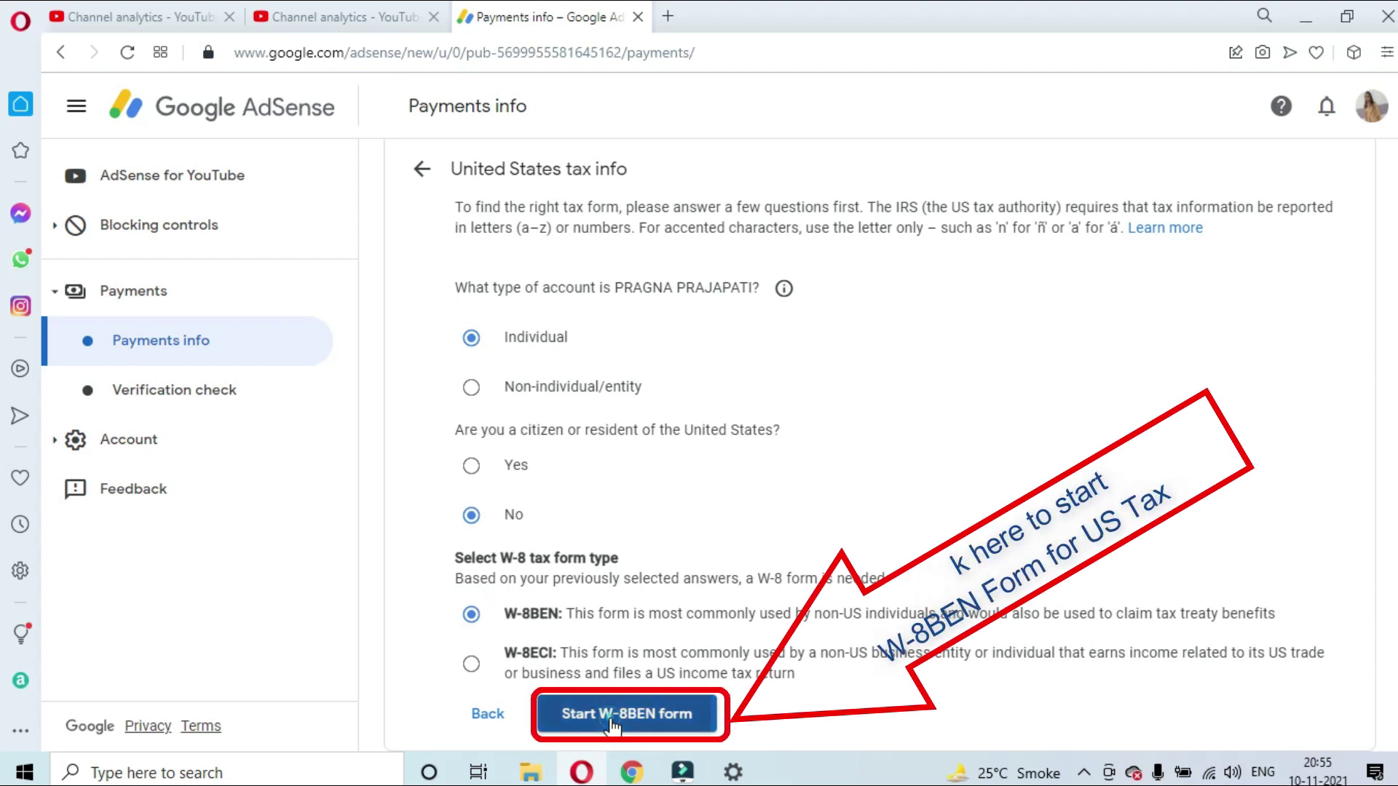
left_click(613, 721)
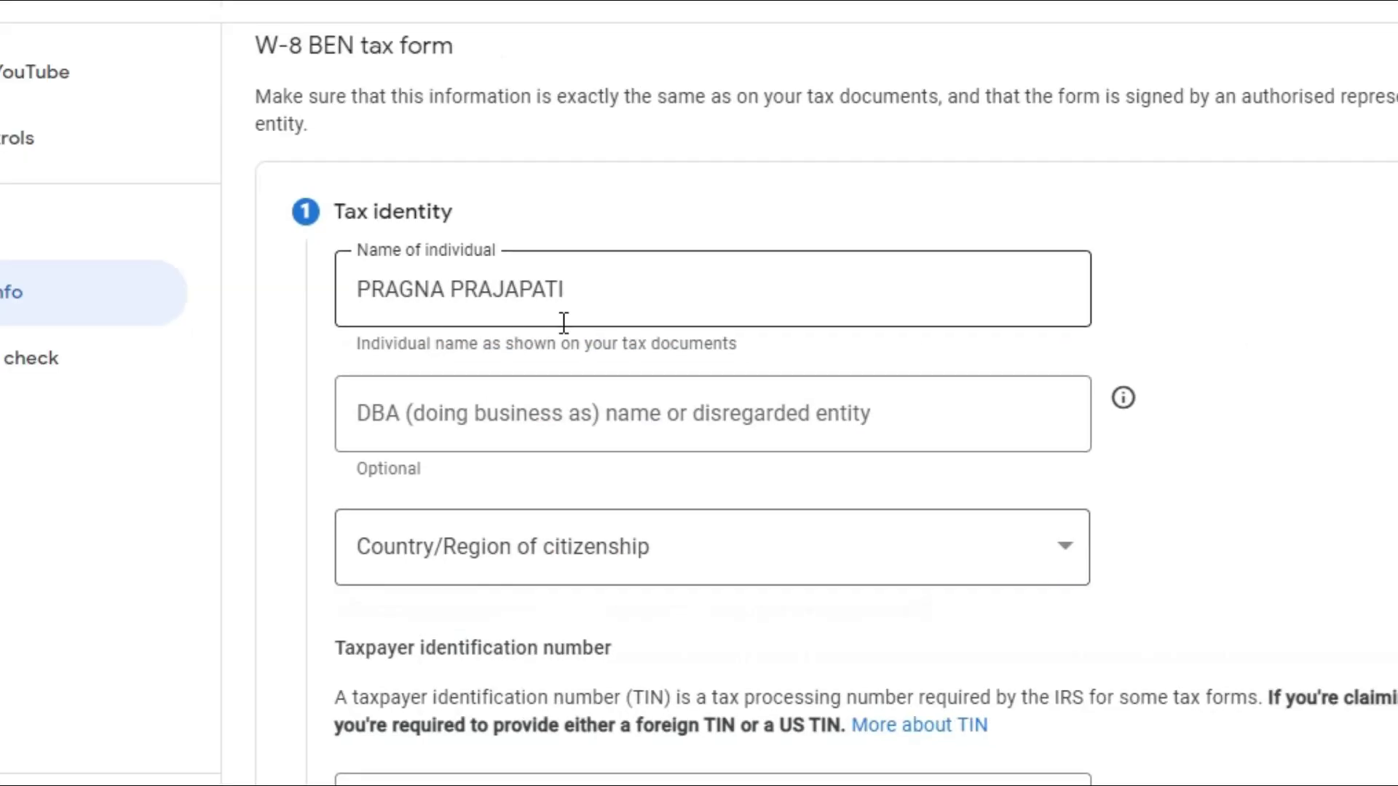
Set citizenship to India and enter the PAN as Foreign TIN, leaving US ITIN blank
scroll(561, 368, "down", 1)
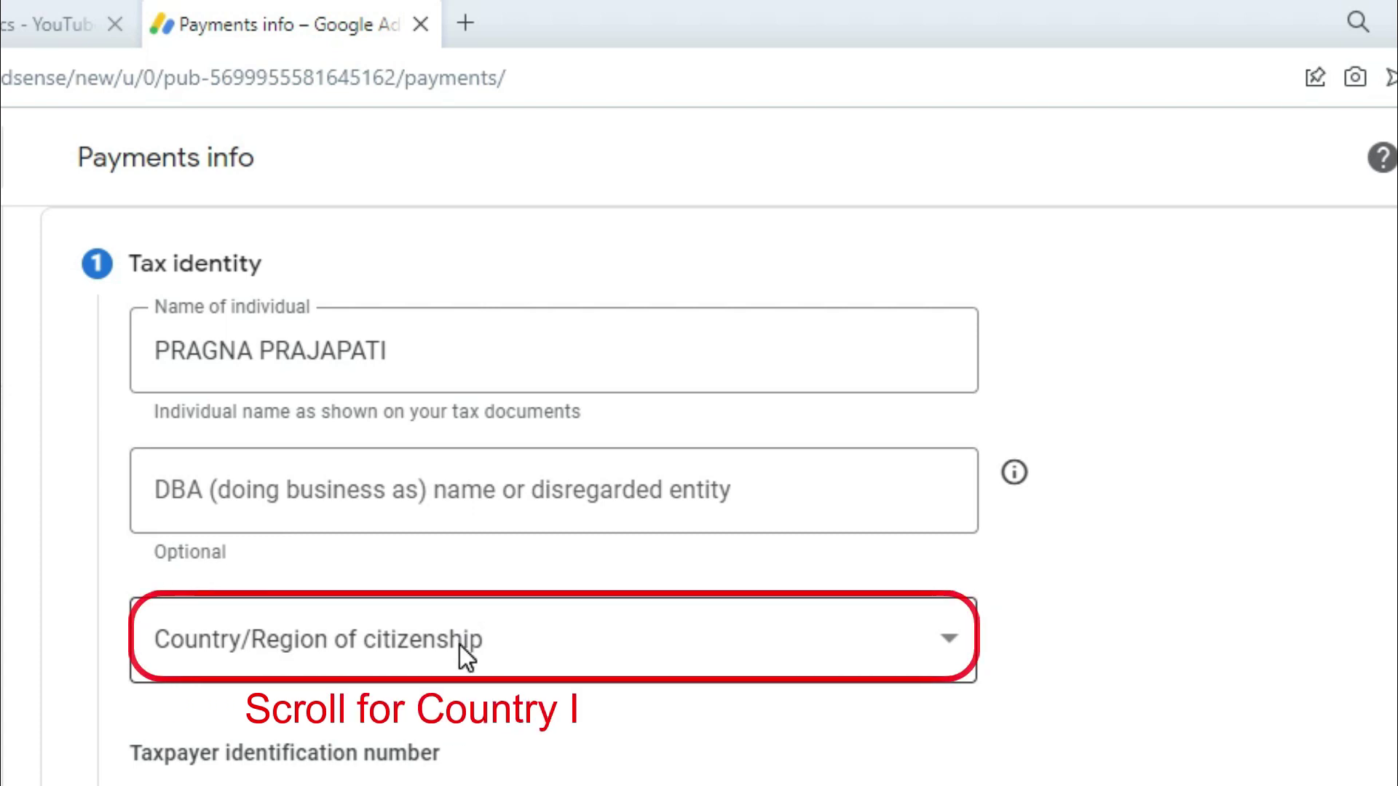
left_click(460, 645)
scroll(335, 330, "down", 7)
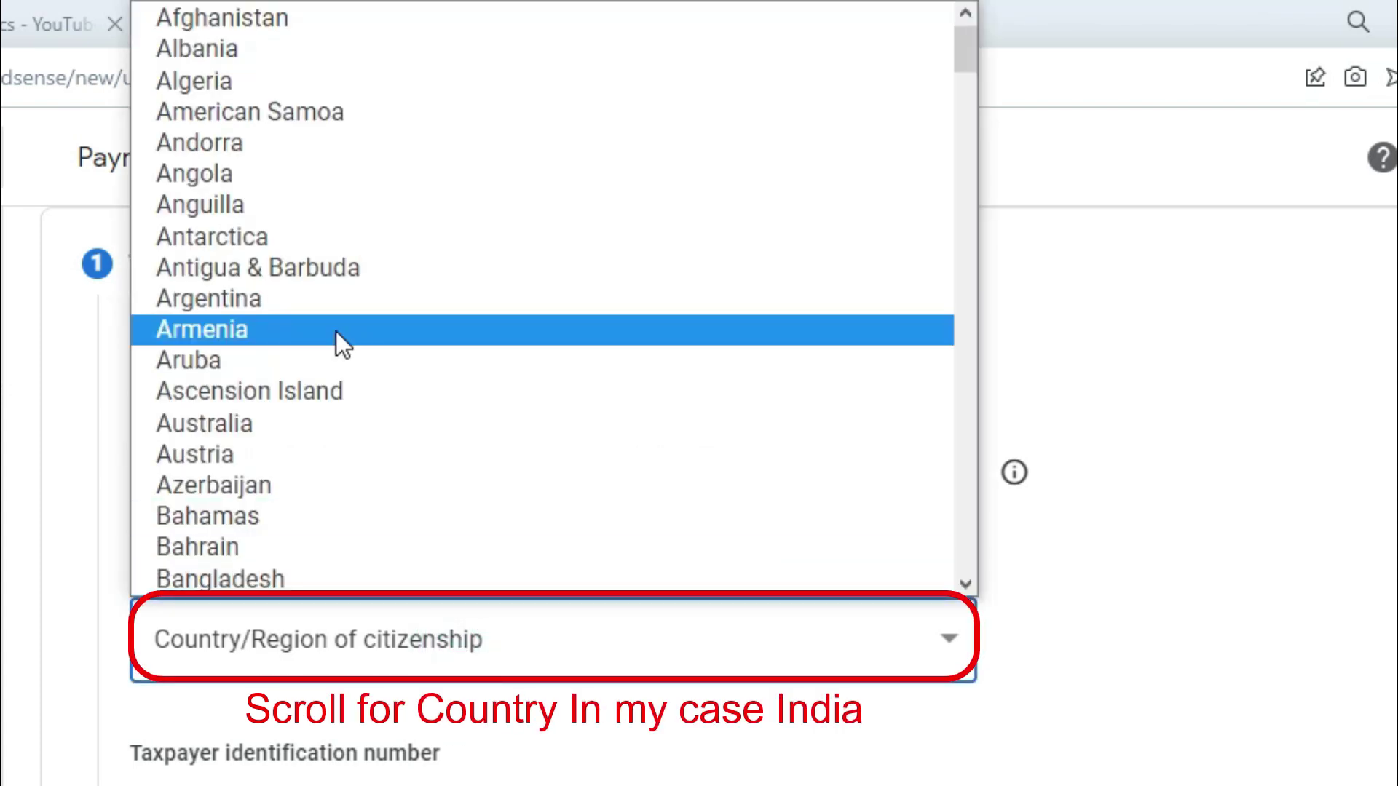
scroll(334, 330, "down", 6)
scroll(335, 330, "down", 13)
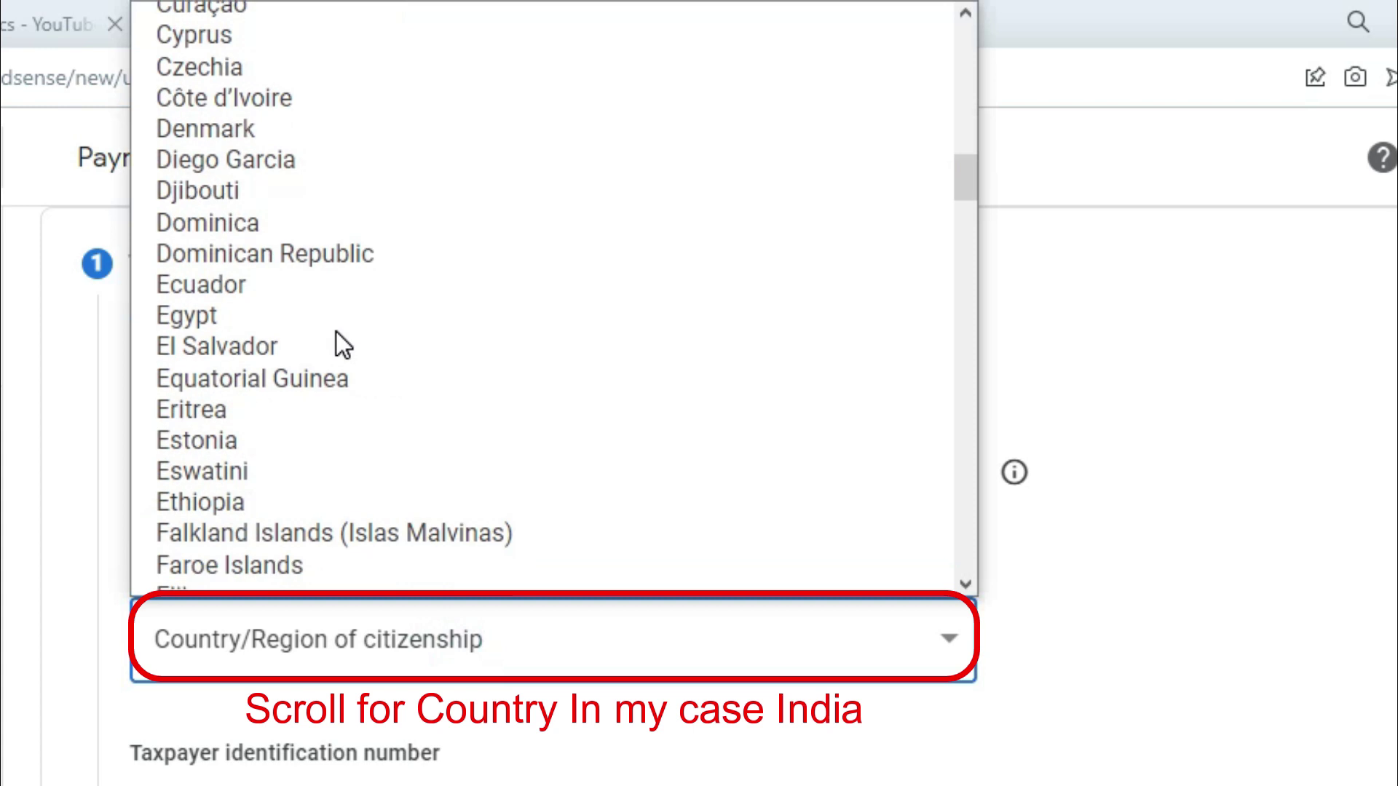
scroll(318, 350, "down", 8)
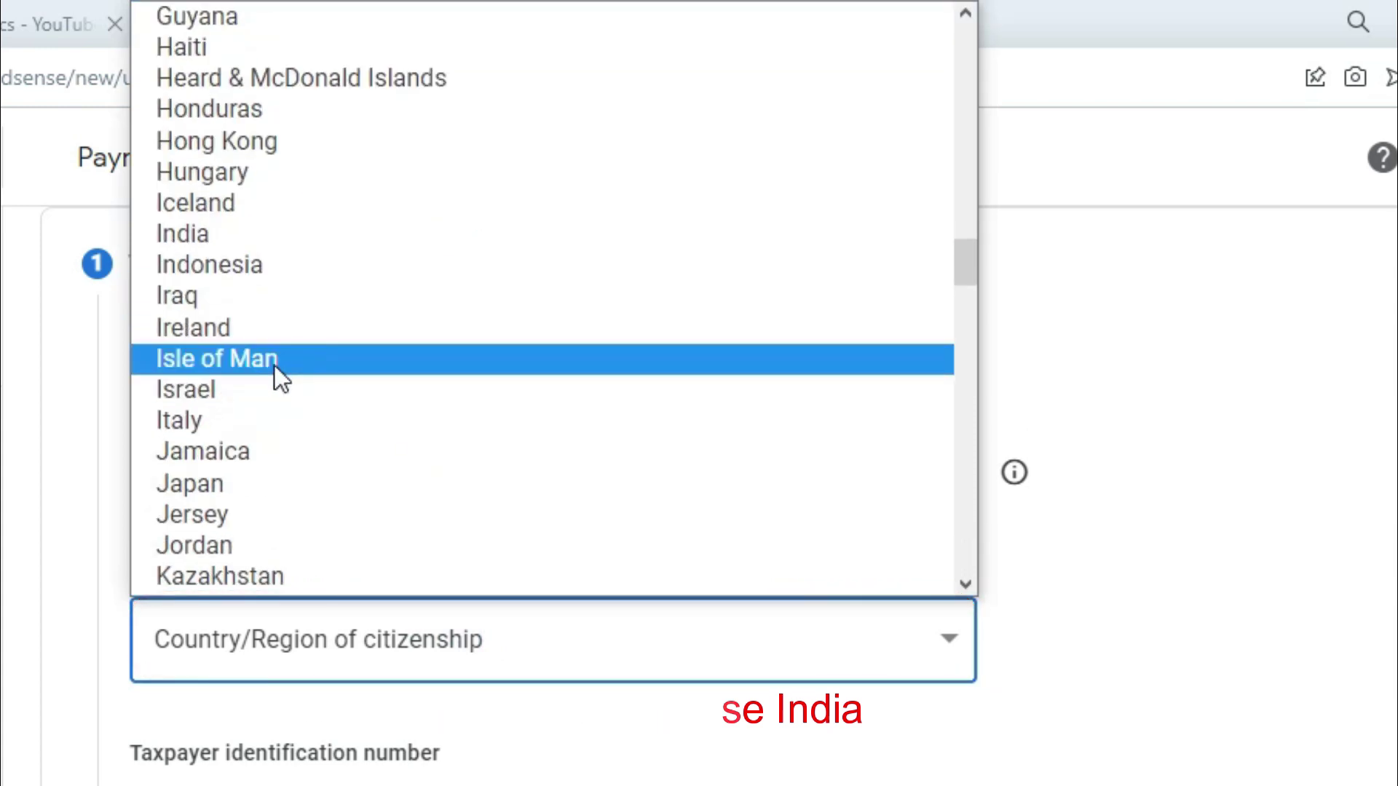
left_click(222, 234)
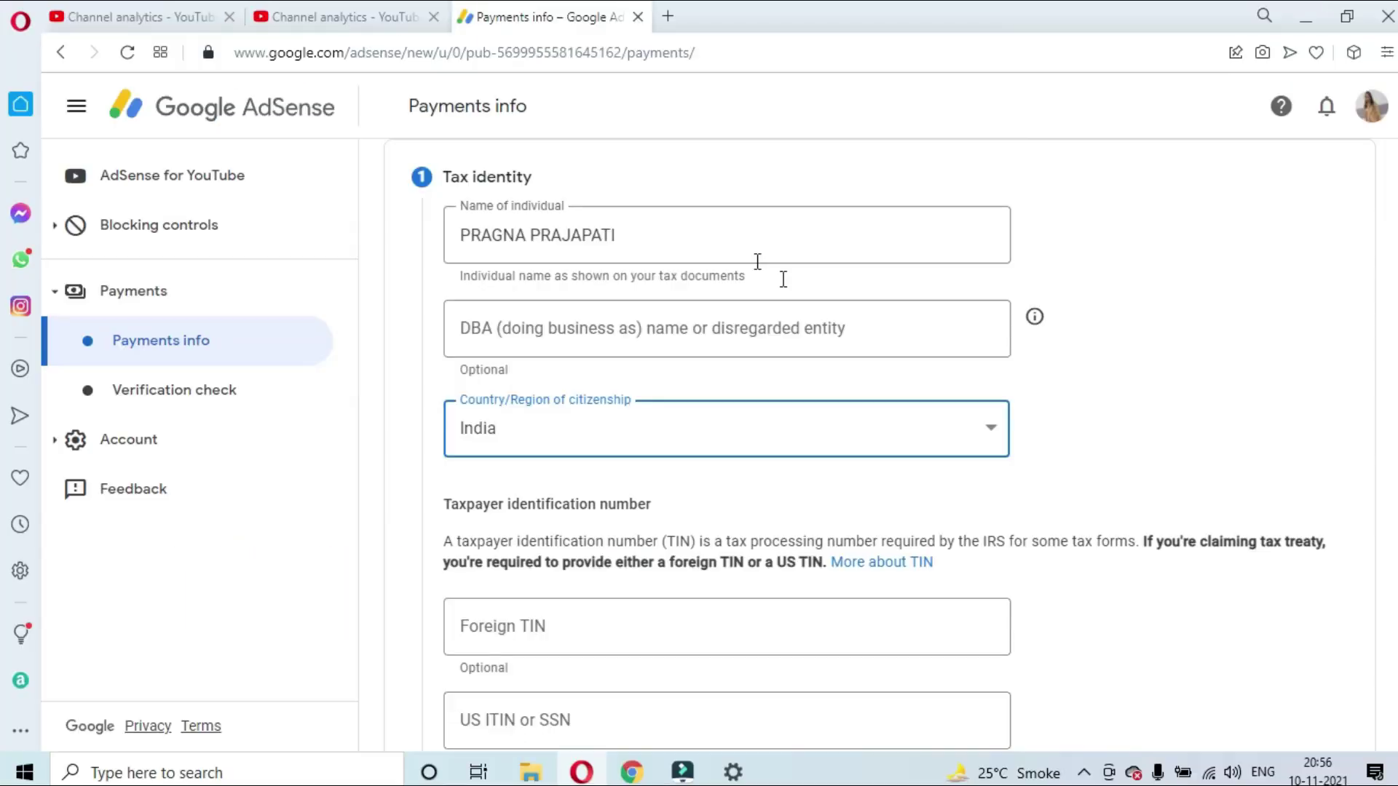
scroll(761, 415, "down", 2)
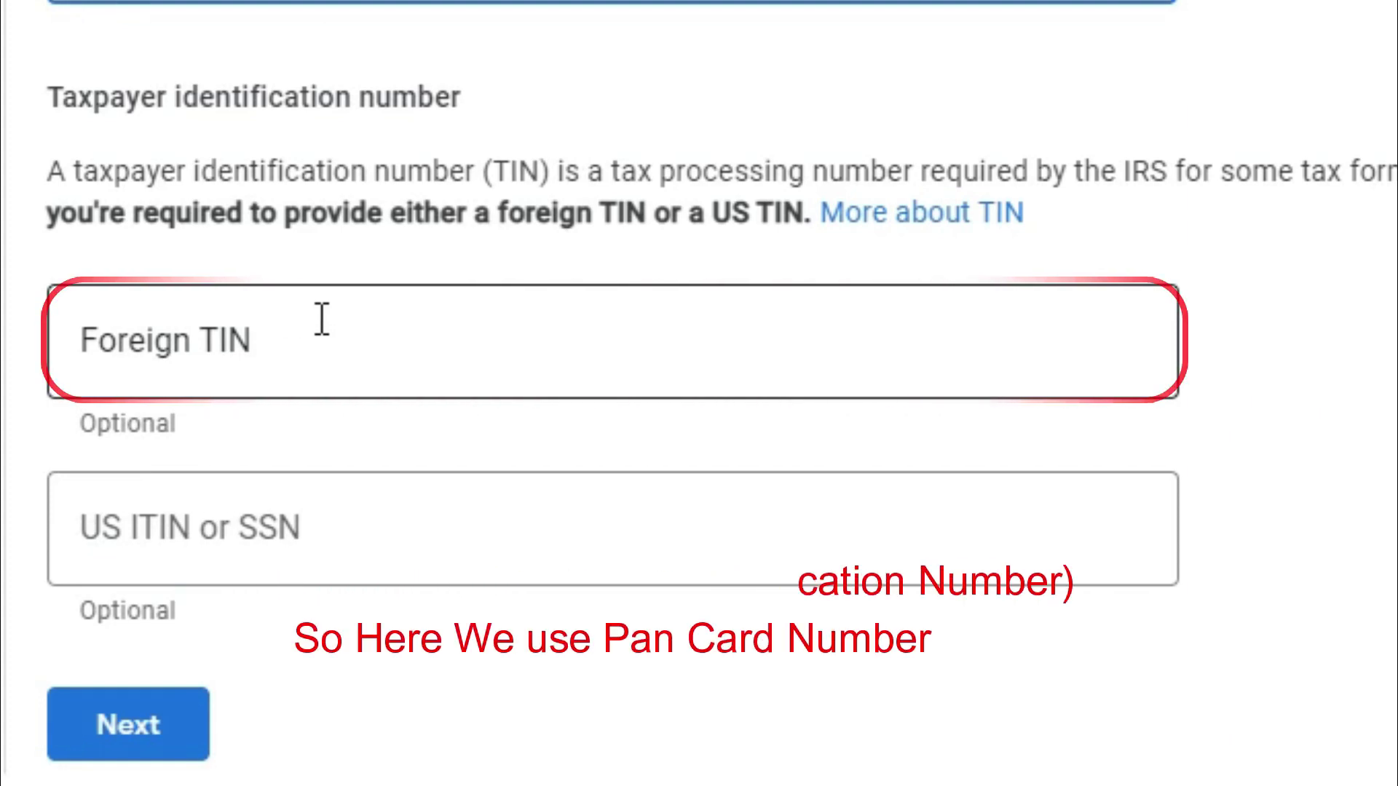
left_click(320, 317)
type("A")
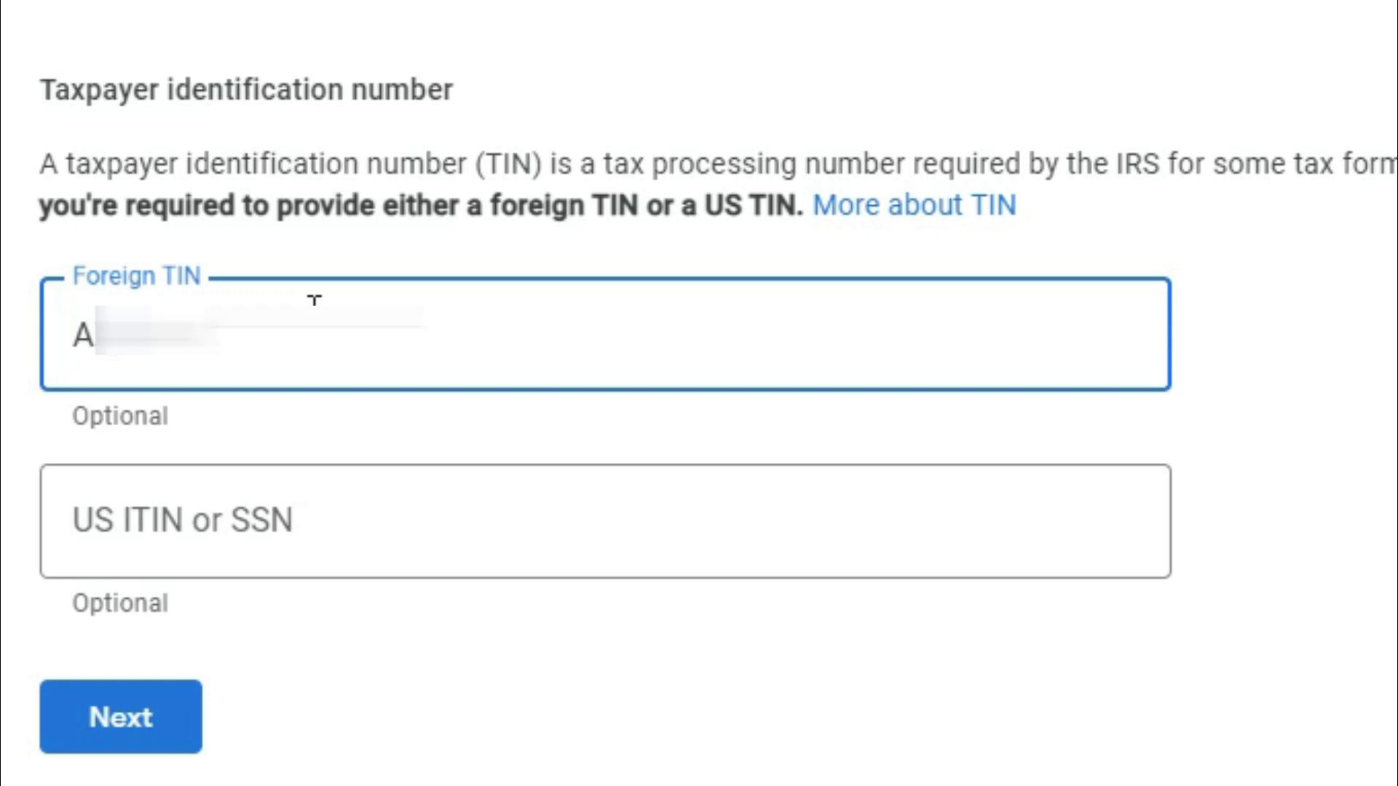
type("12")
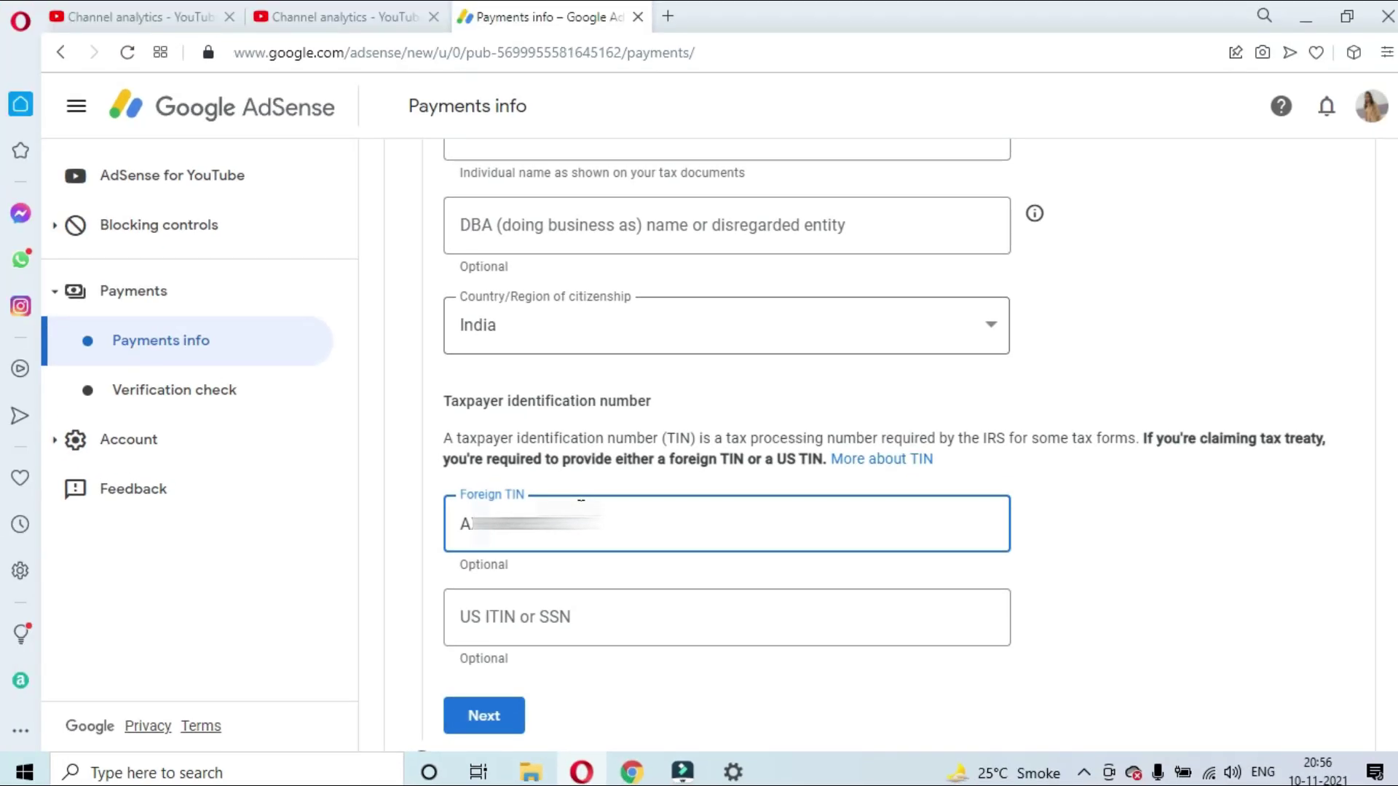
scroll(581, 510, "down", 2)
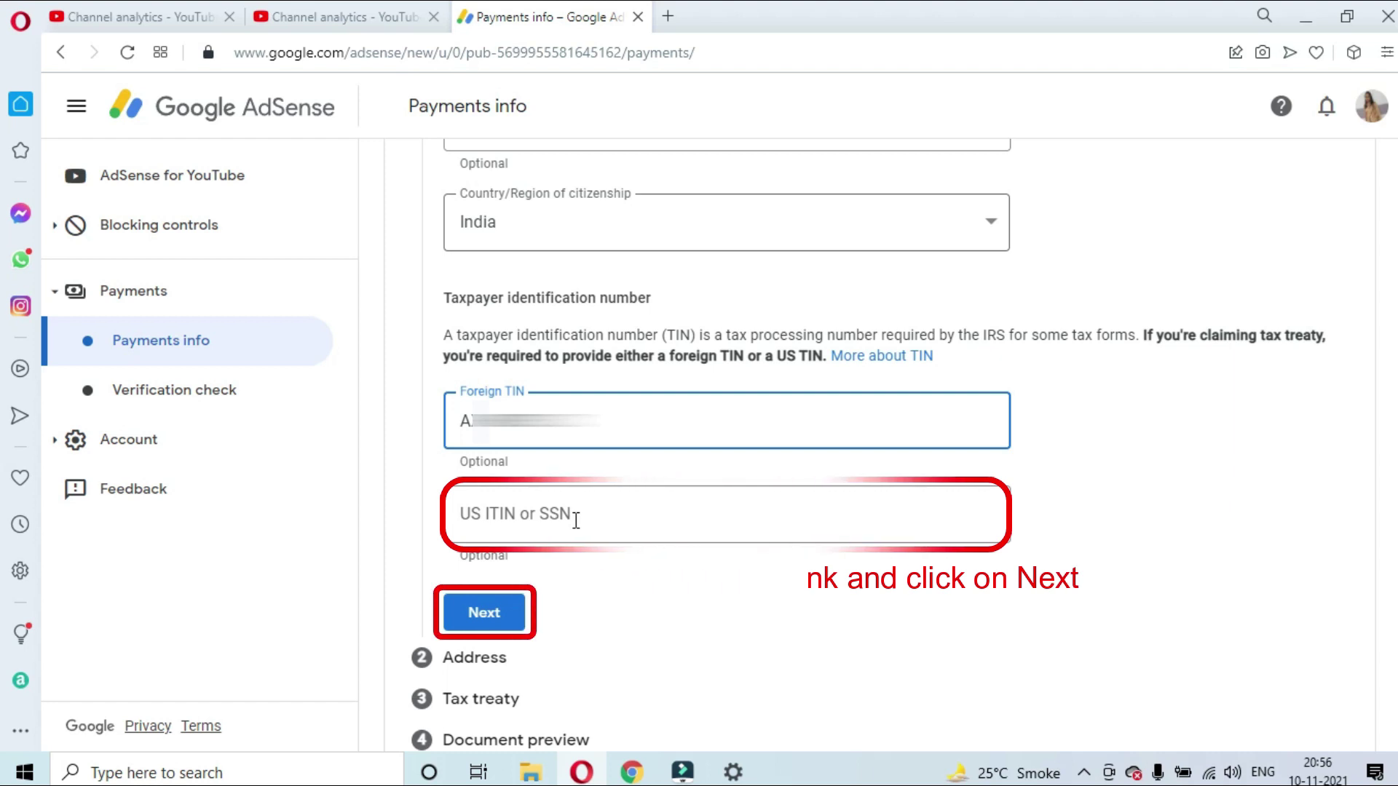
Fill the permanent address from the first suggestion and mark the postal address as the same
left_click(483, 593)
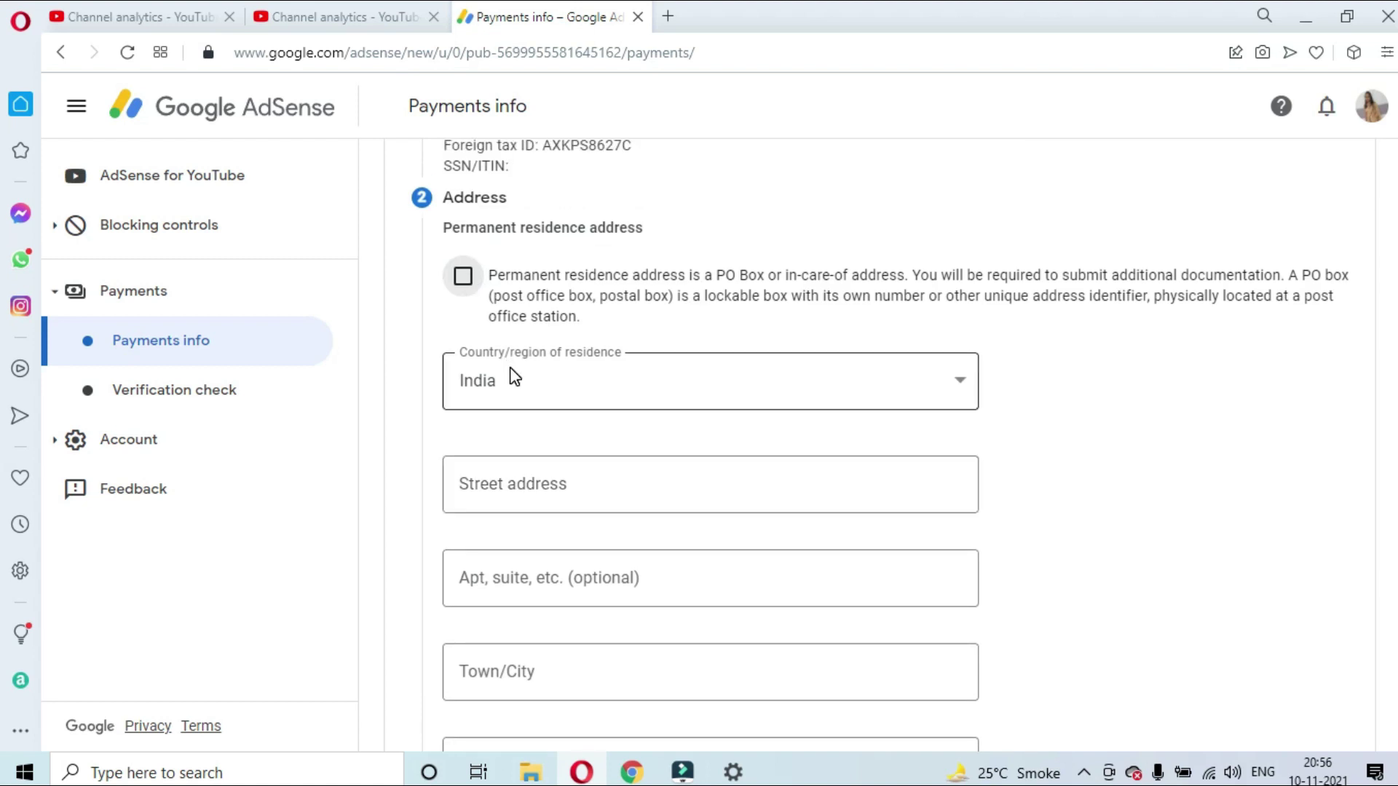
left_click(540, 475)
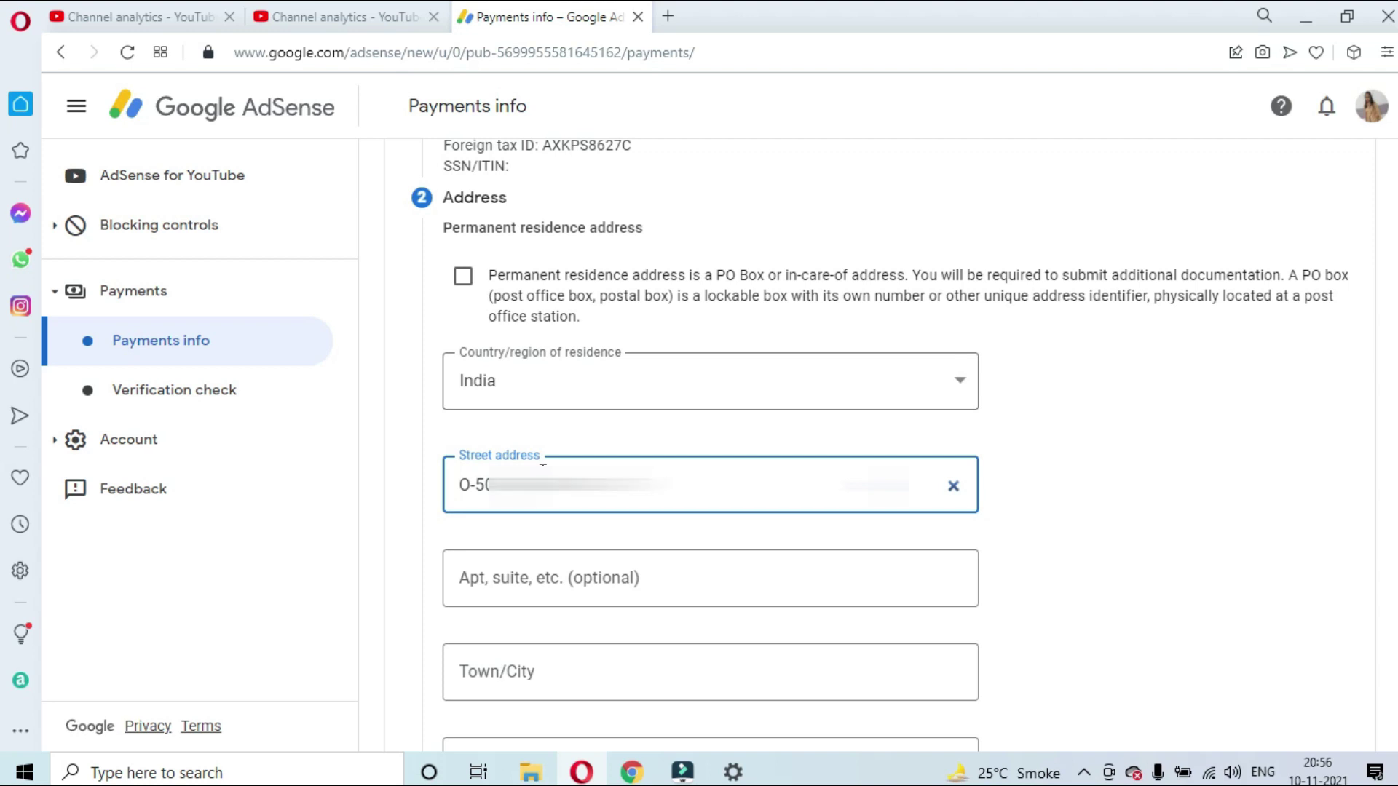
left_click(542, 463)
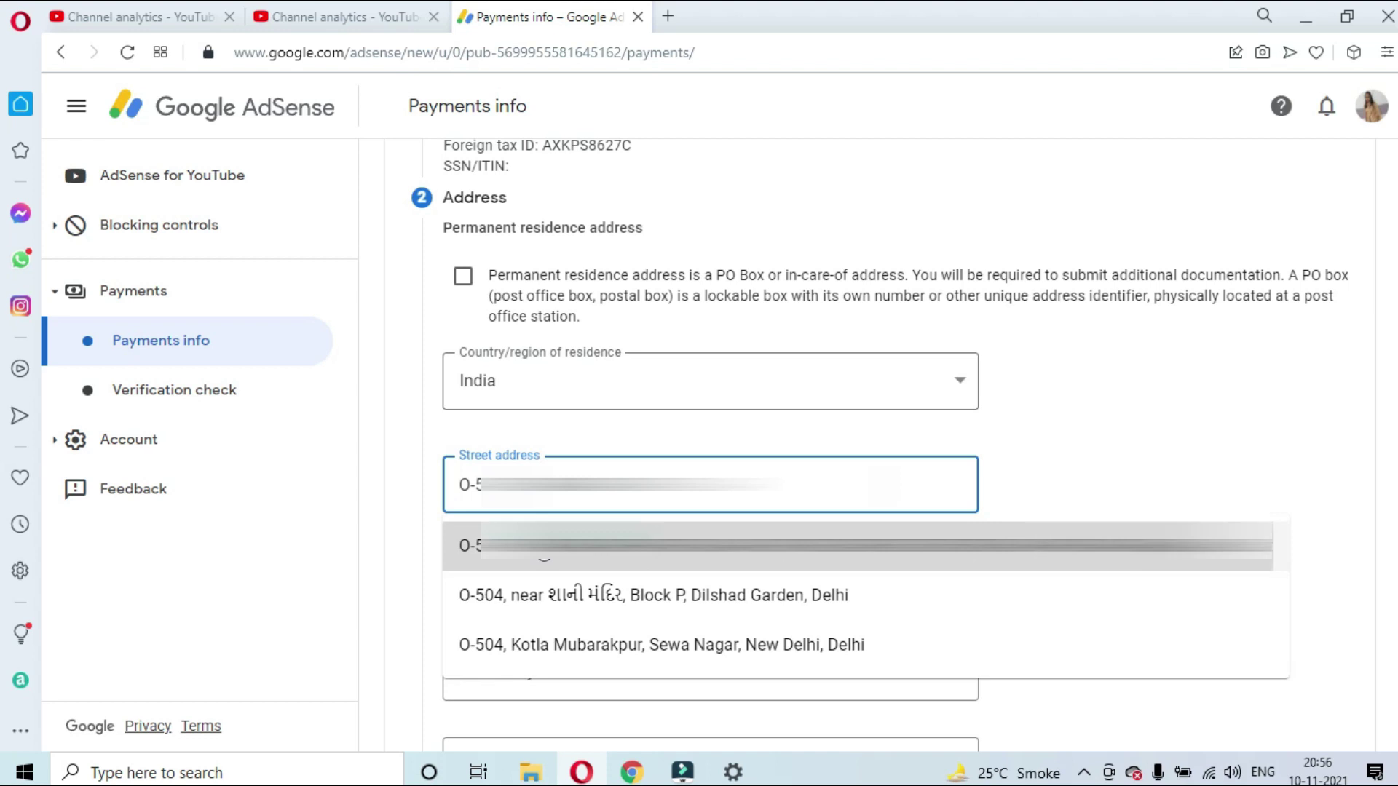
left_click(731, 546)
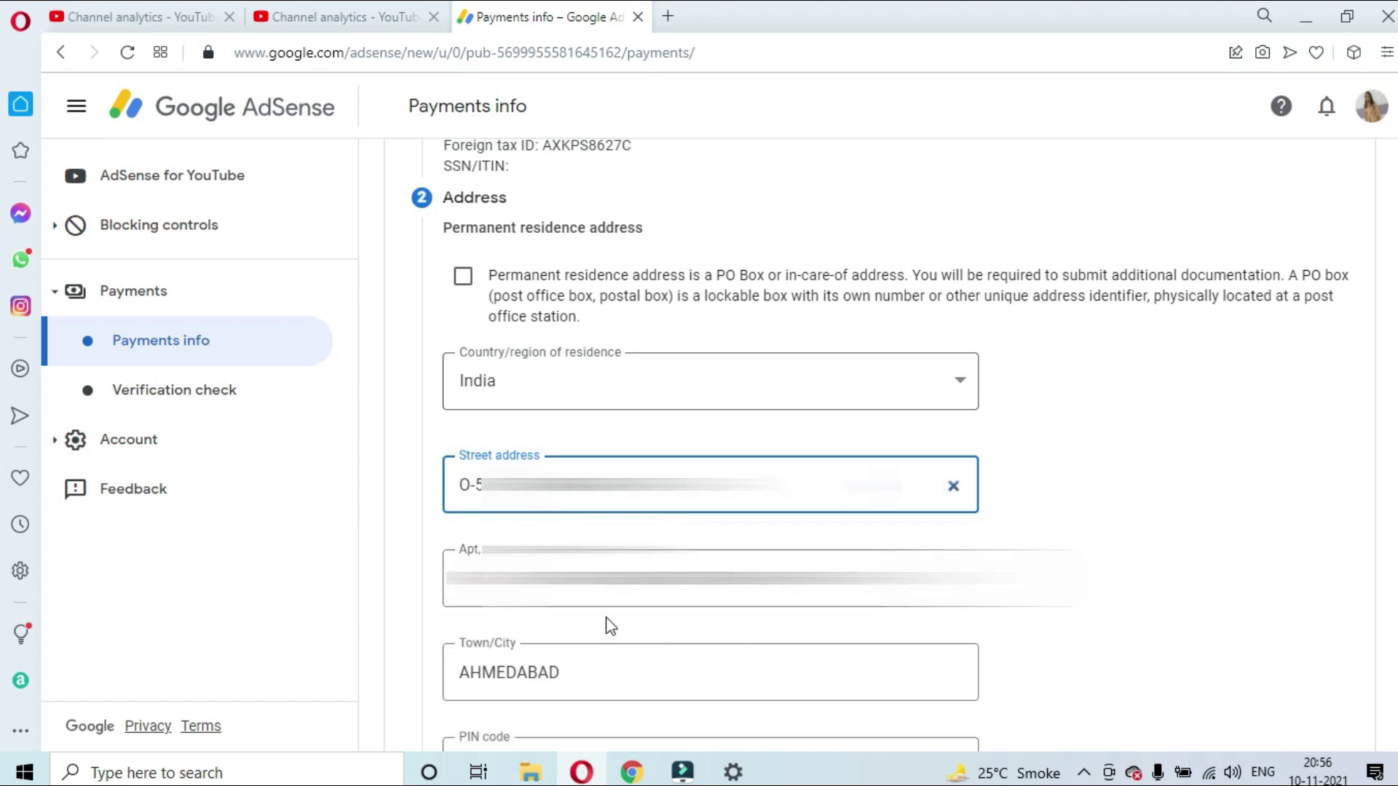
left_click(1245, 411)
scroll(1176, 449, "down", 5)
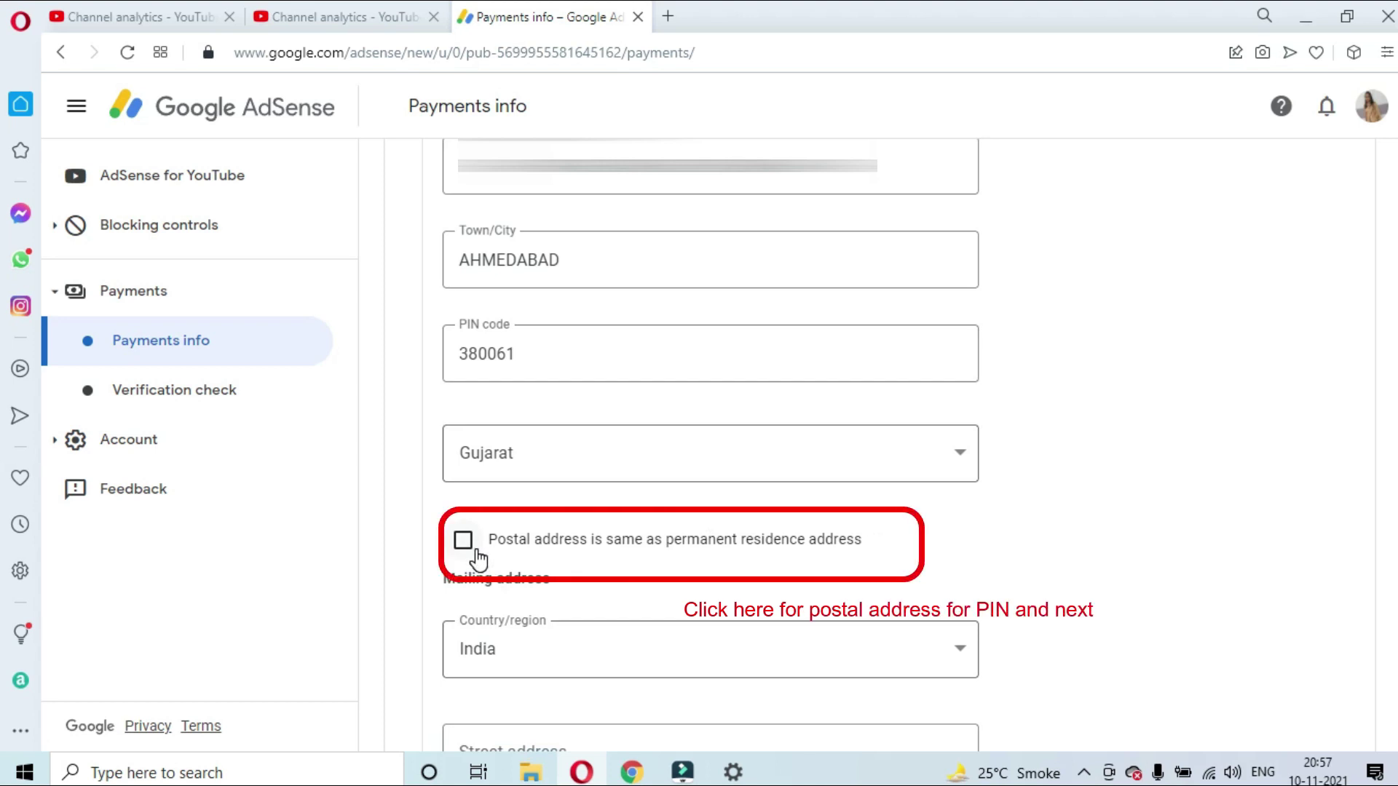
left_click(465, 543)
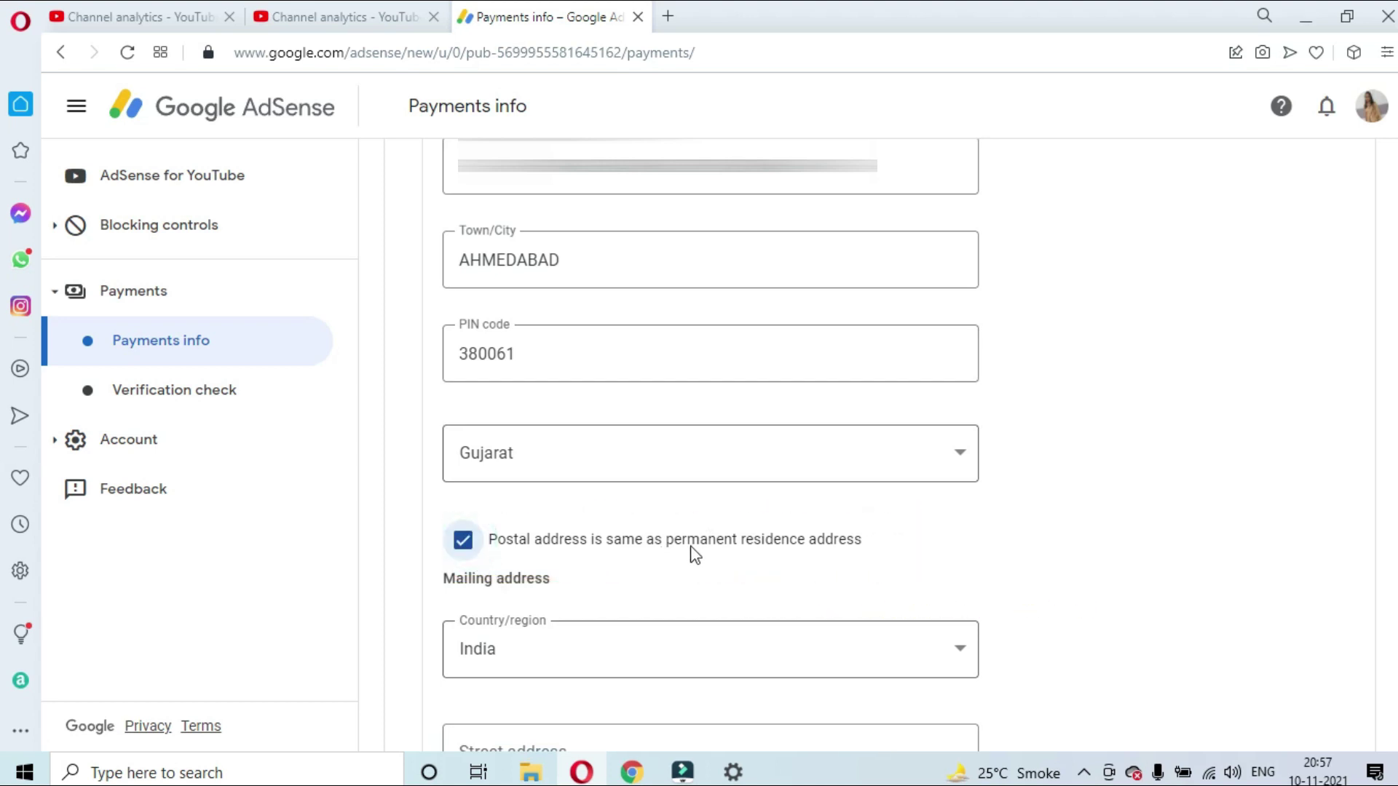
scroll(691, 554, "down", 1)
left_click(559, 535)
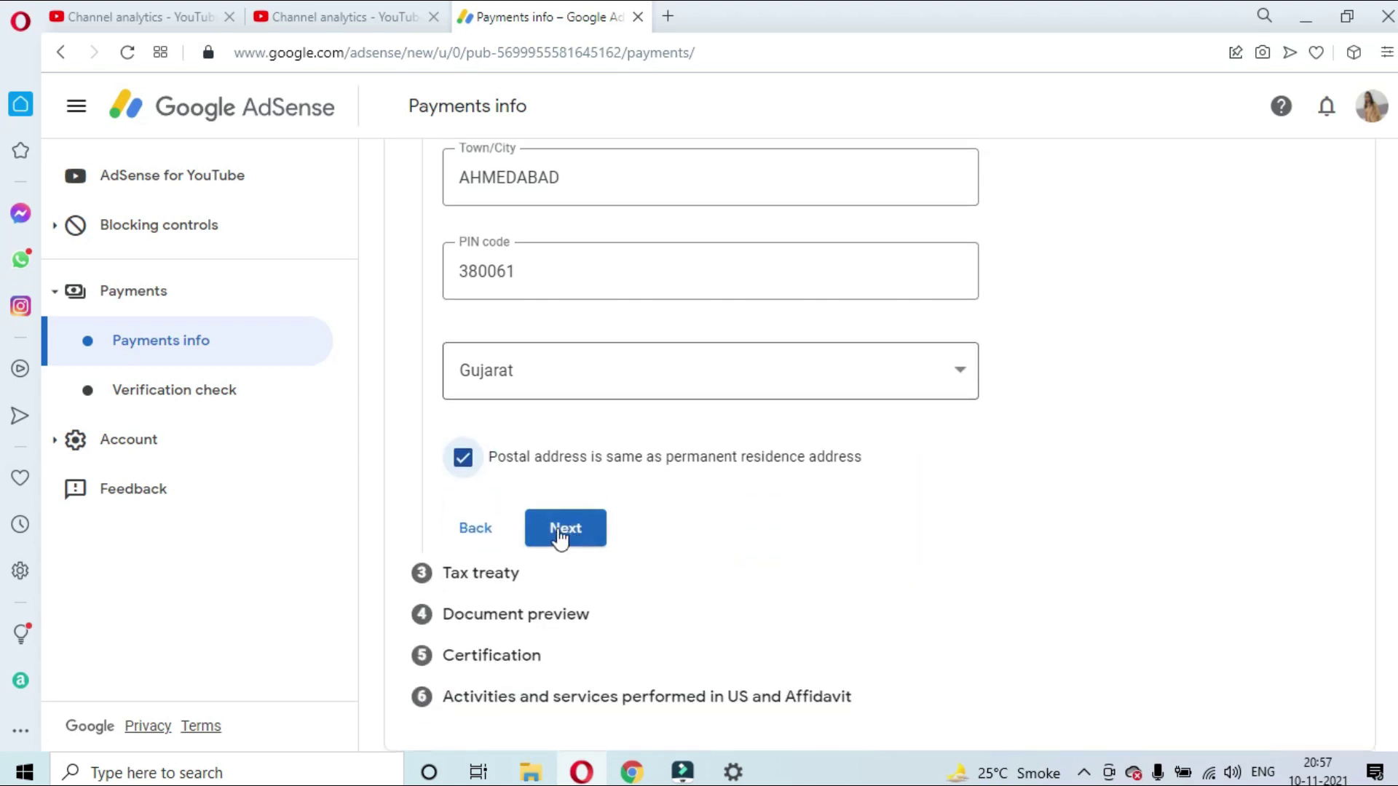
Claim a reduced treaty rate as a resident of India for Services income
left_click(559, 537)
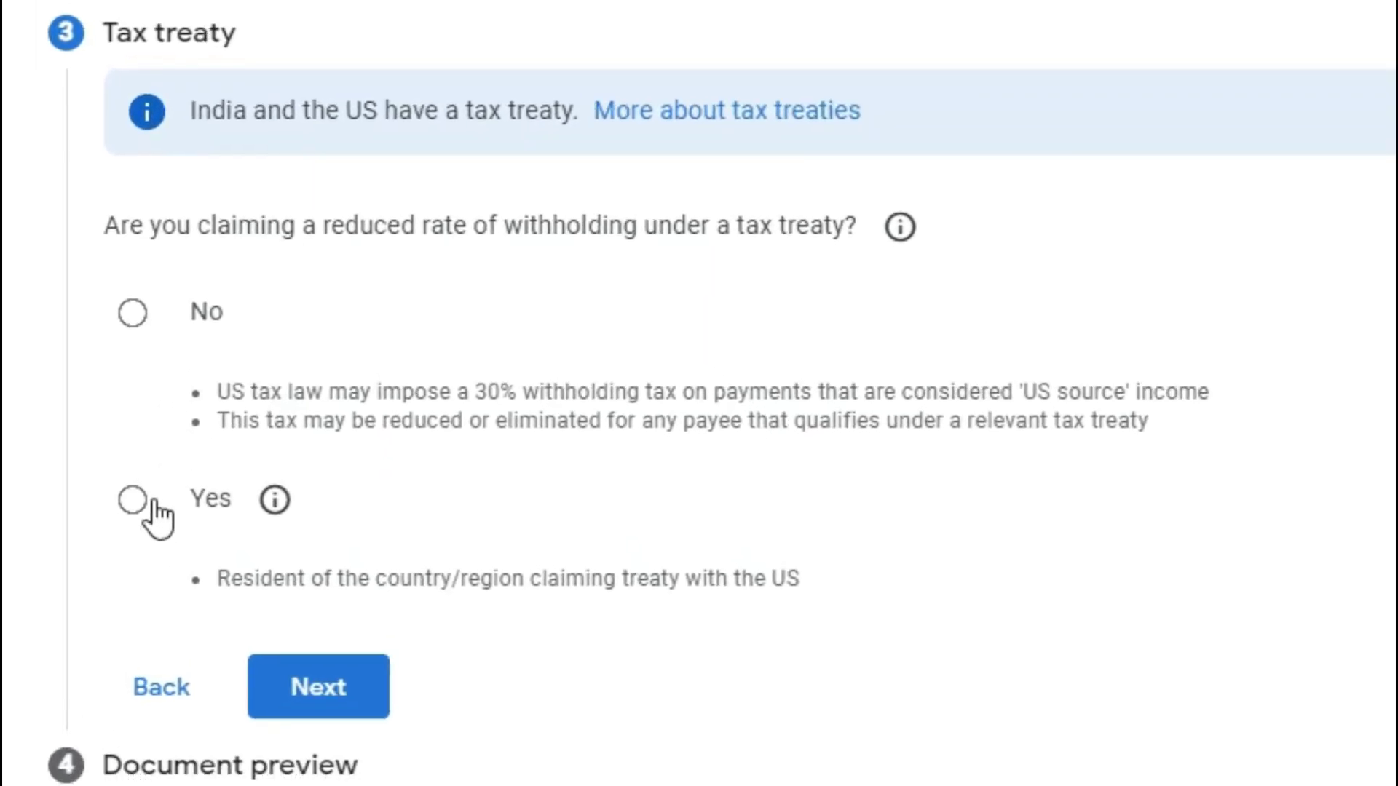
left_click(135, 502)
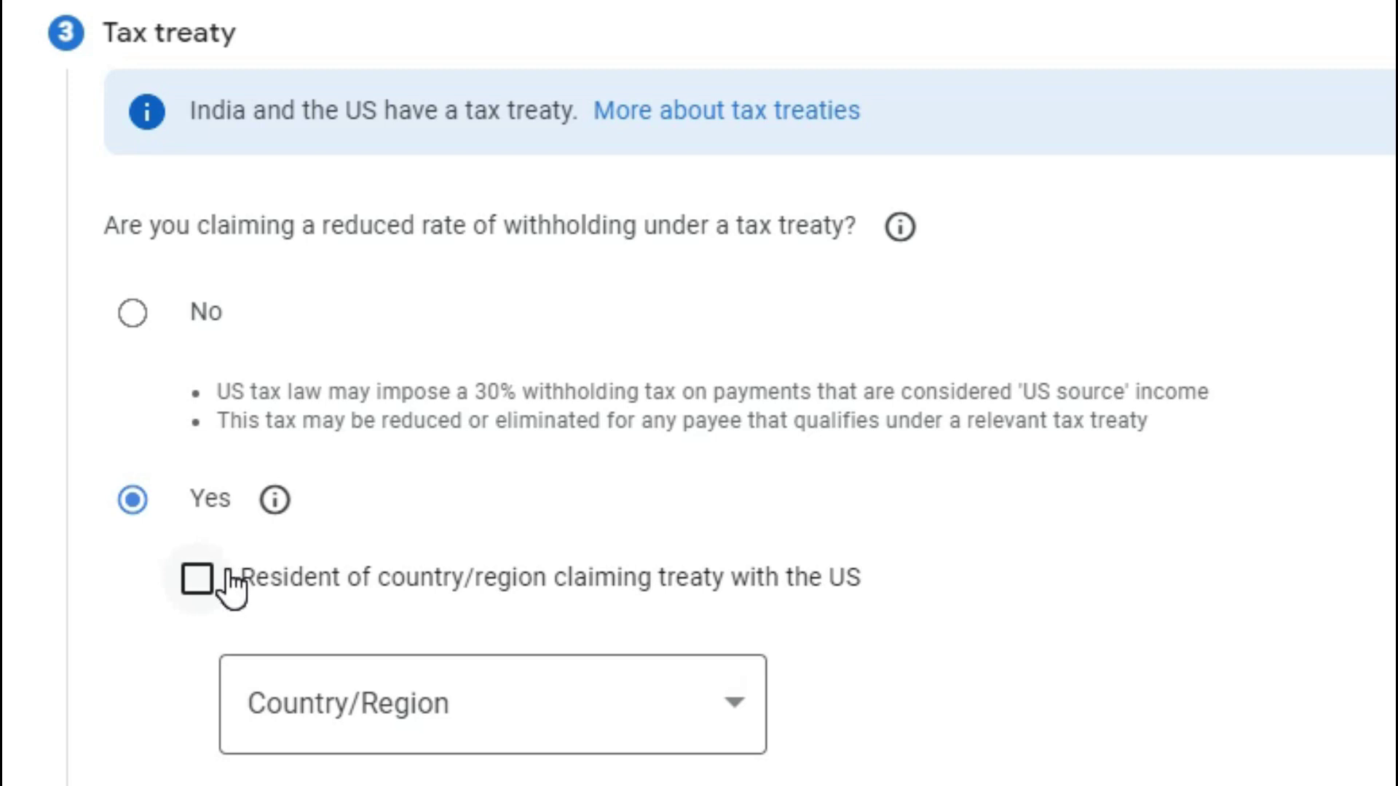
left_click(195, 578)
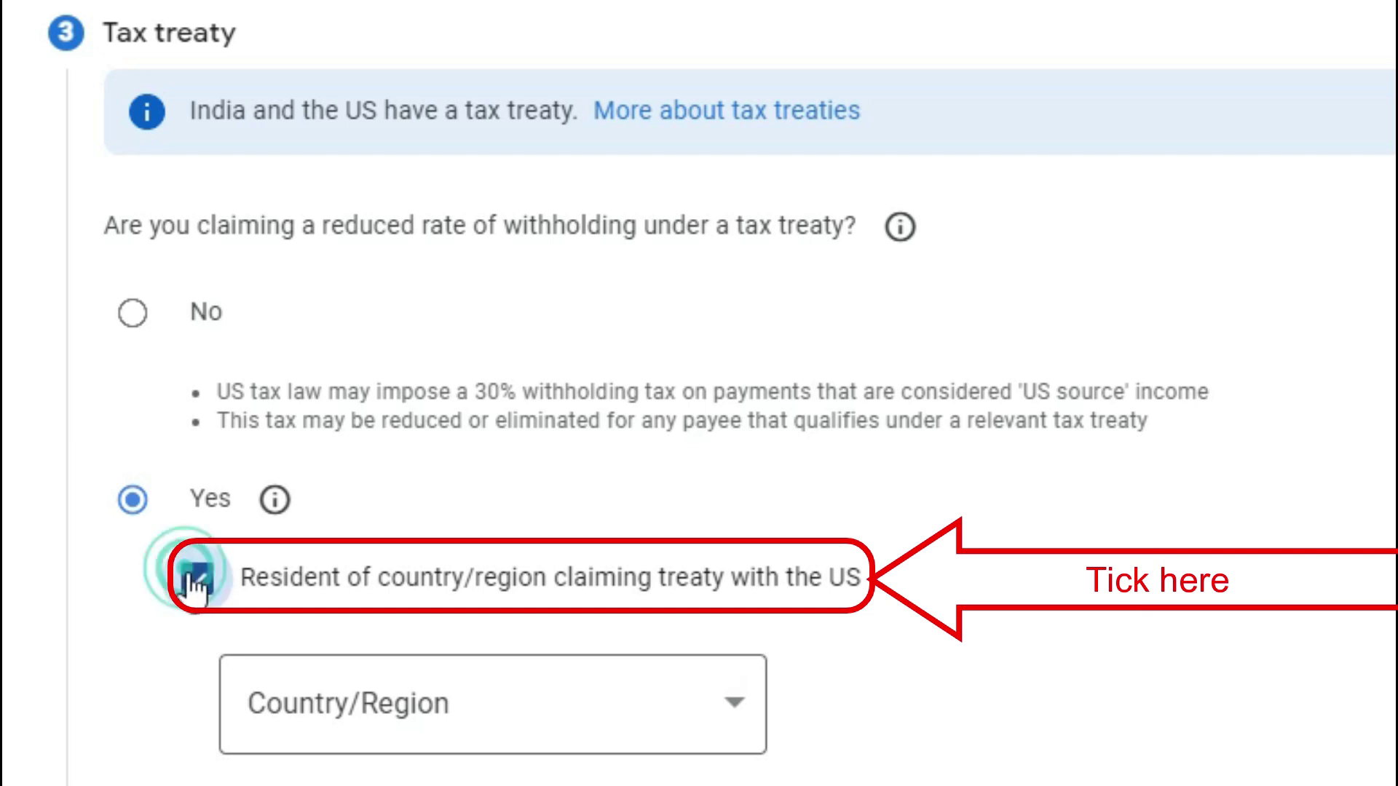
left_click(530, 736)
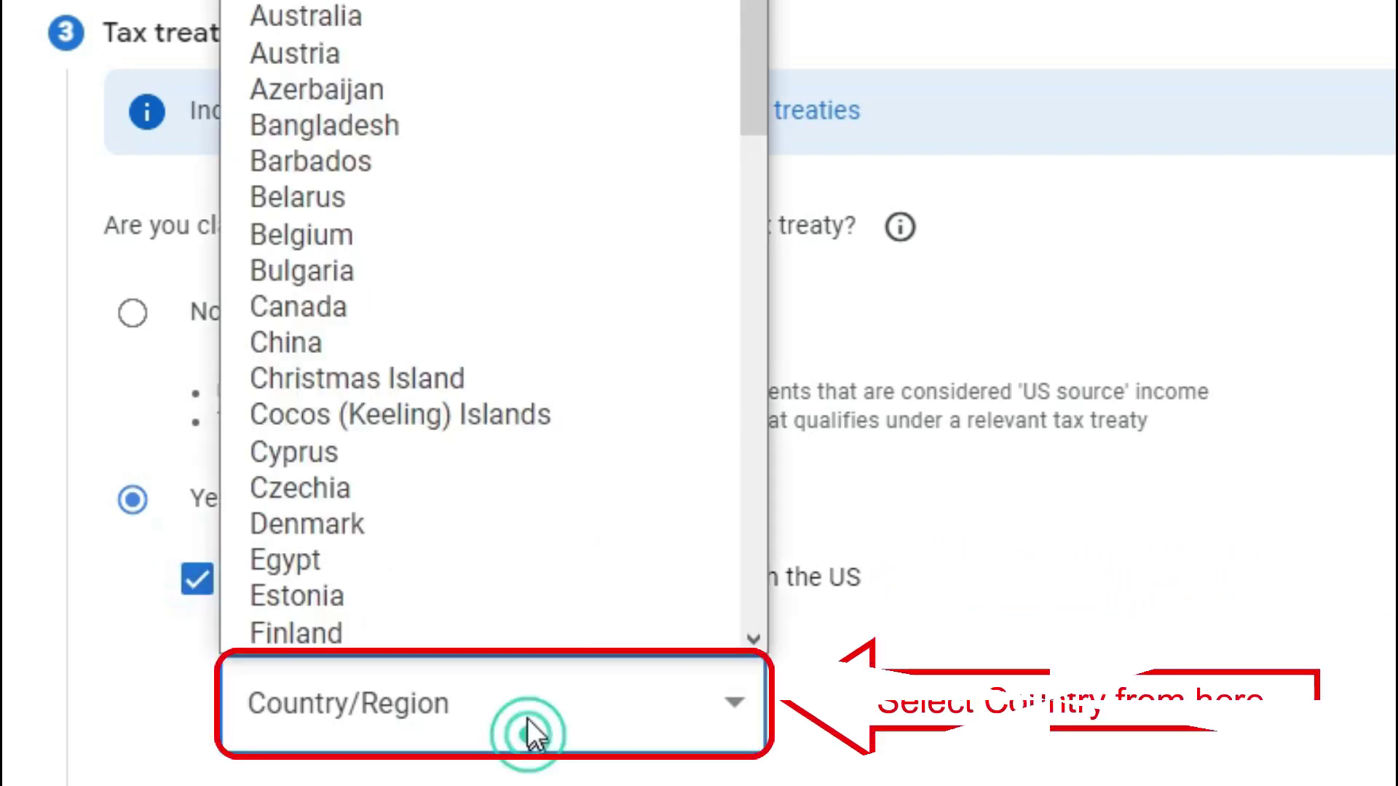
scroll(466, 291, "down", 15)
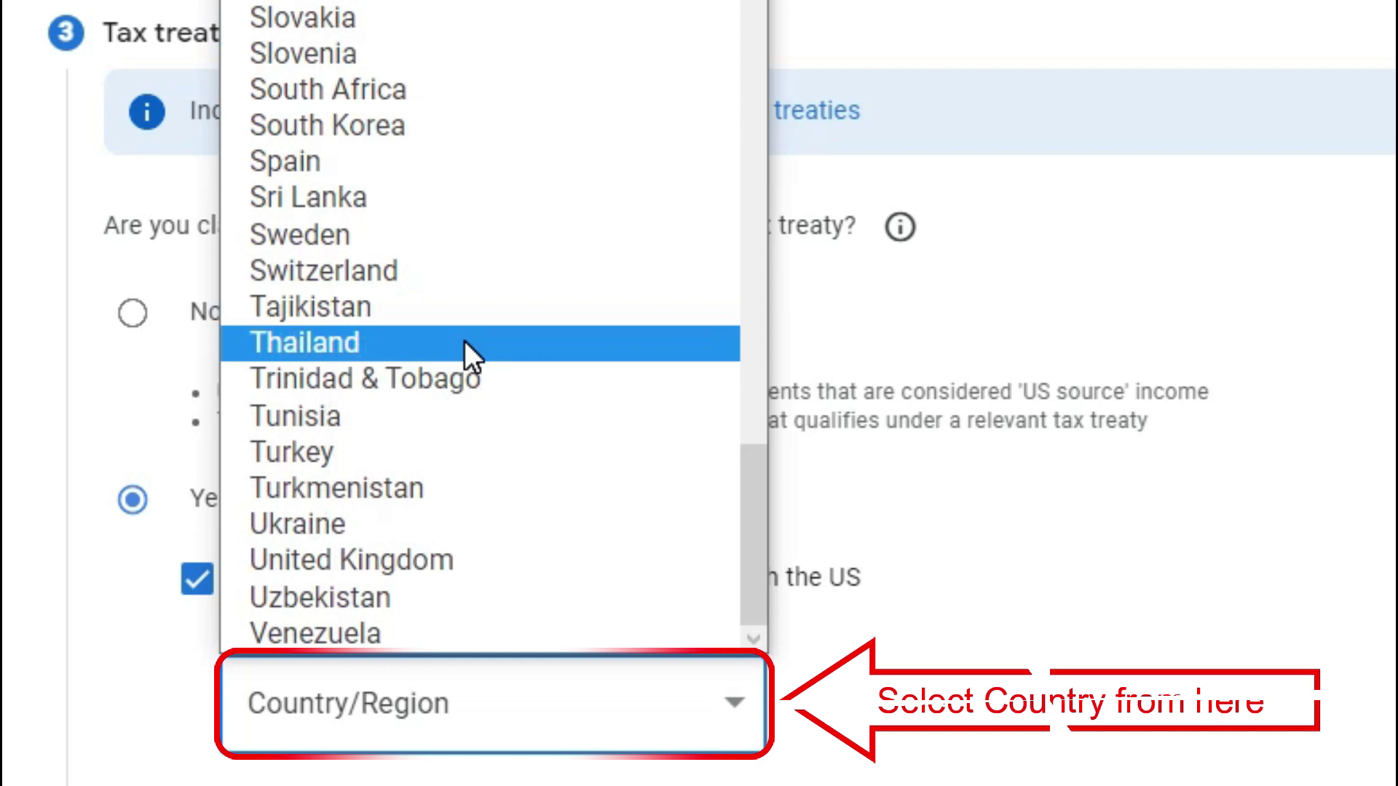
scroll(444, 279, "up", 10)
scroll(439, 259, "up", 15)
scroll(439, 259, "down", 10)
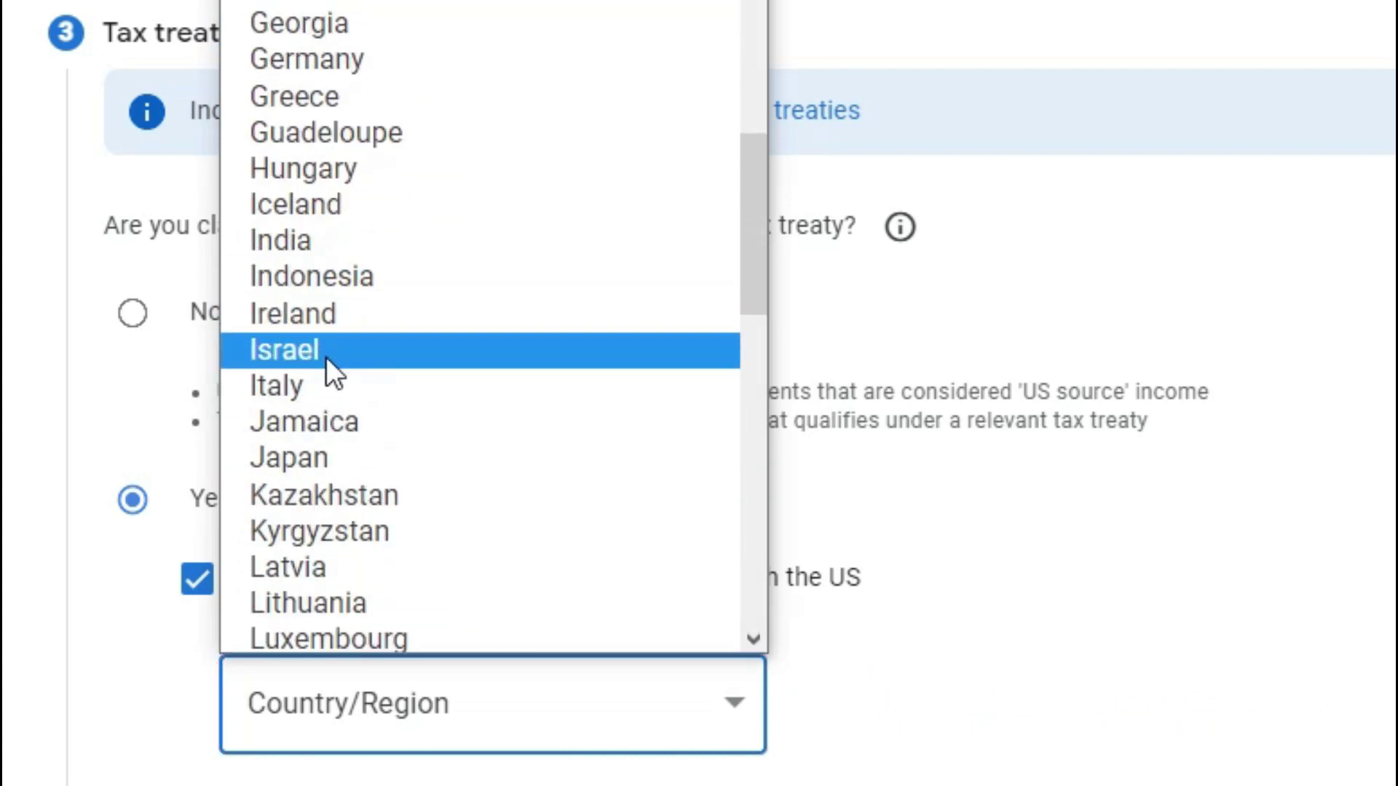
left_click(316, 249)
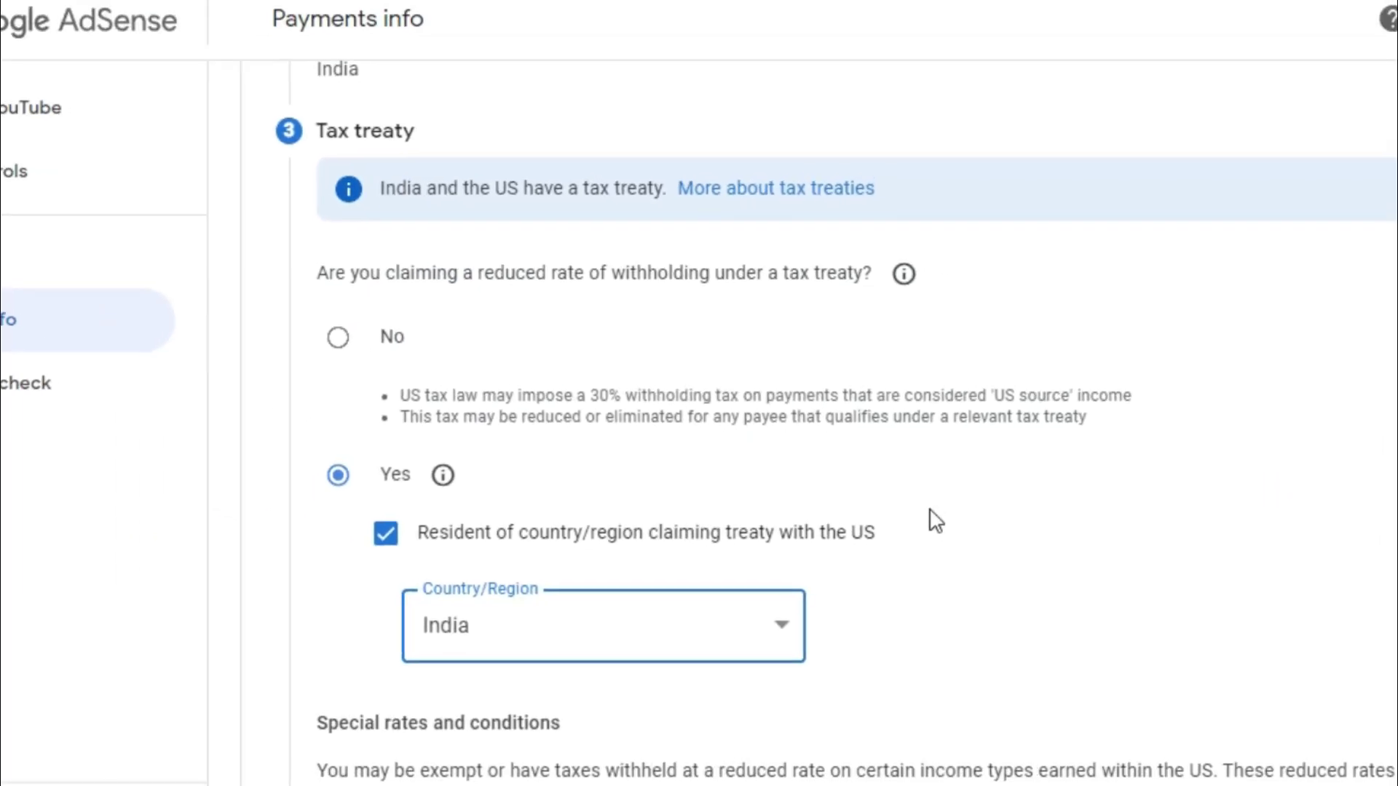
scroll(888, 512, "down", 3)
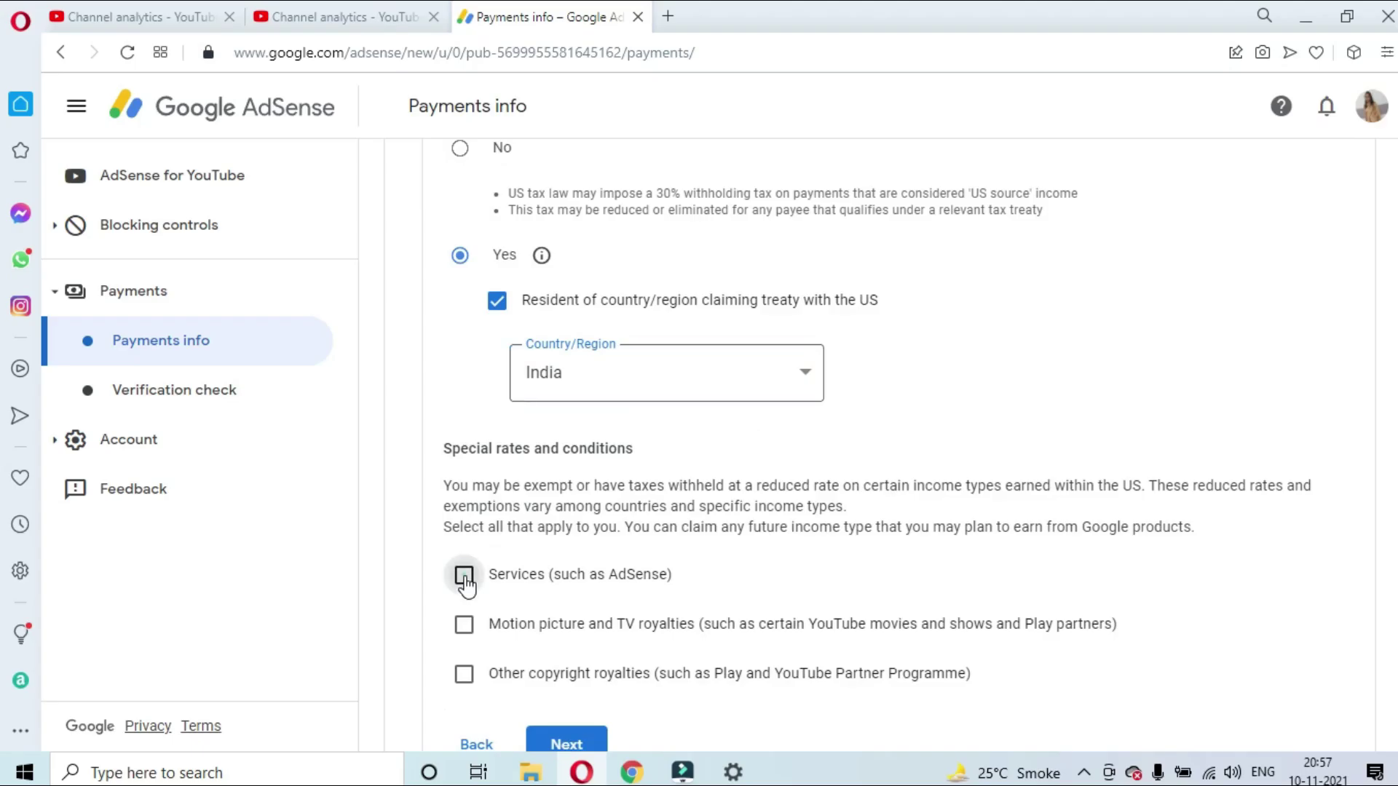
left_click(466, 582)
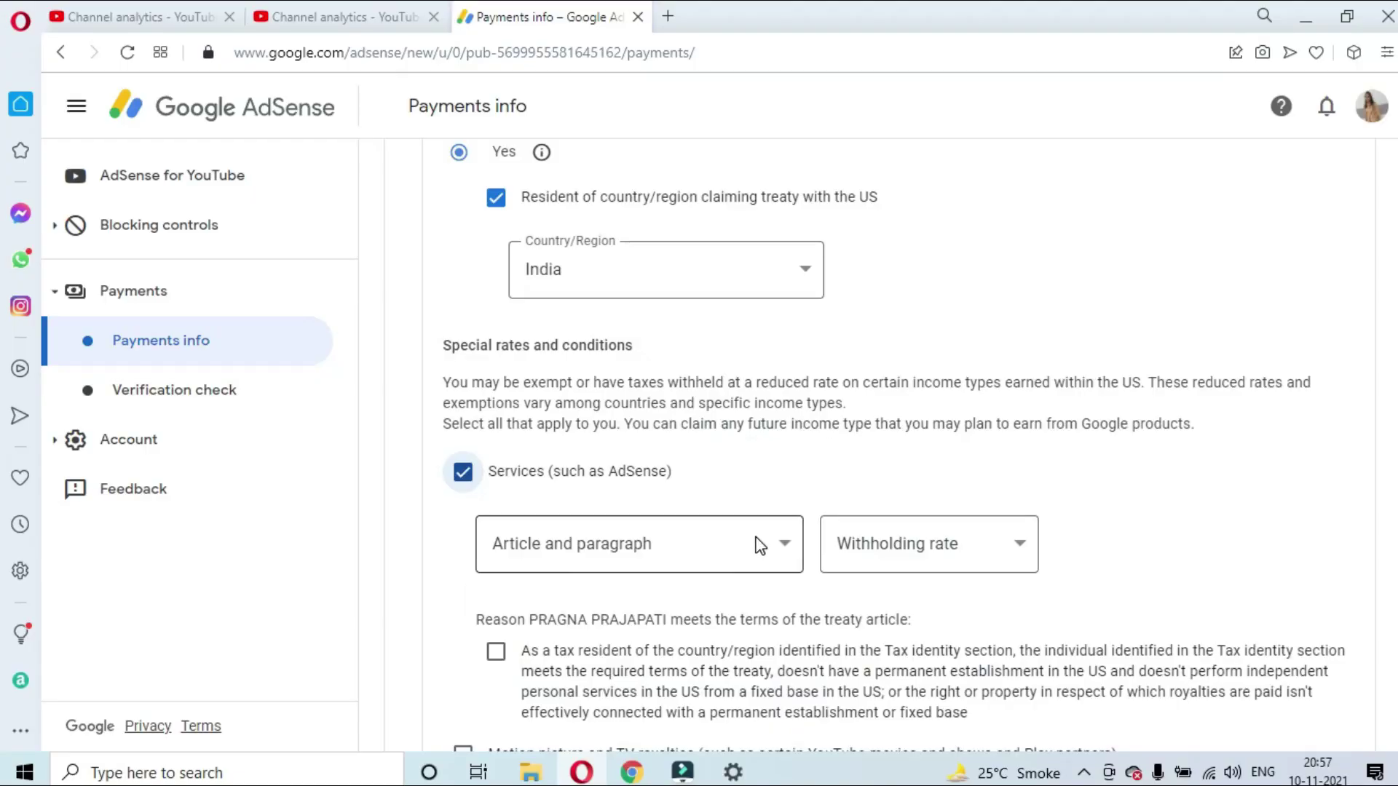
Claim Services under Article 7 paragraph 1 at 0% and confirm meeting the treaty terms
left_click(759, 546)
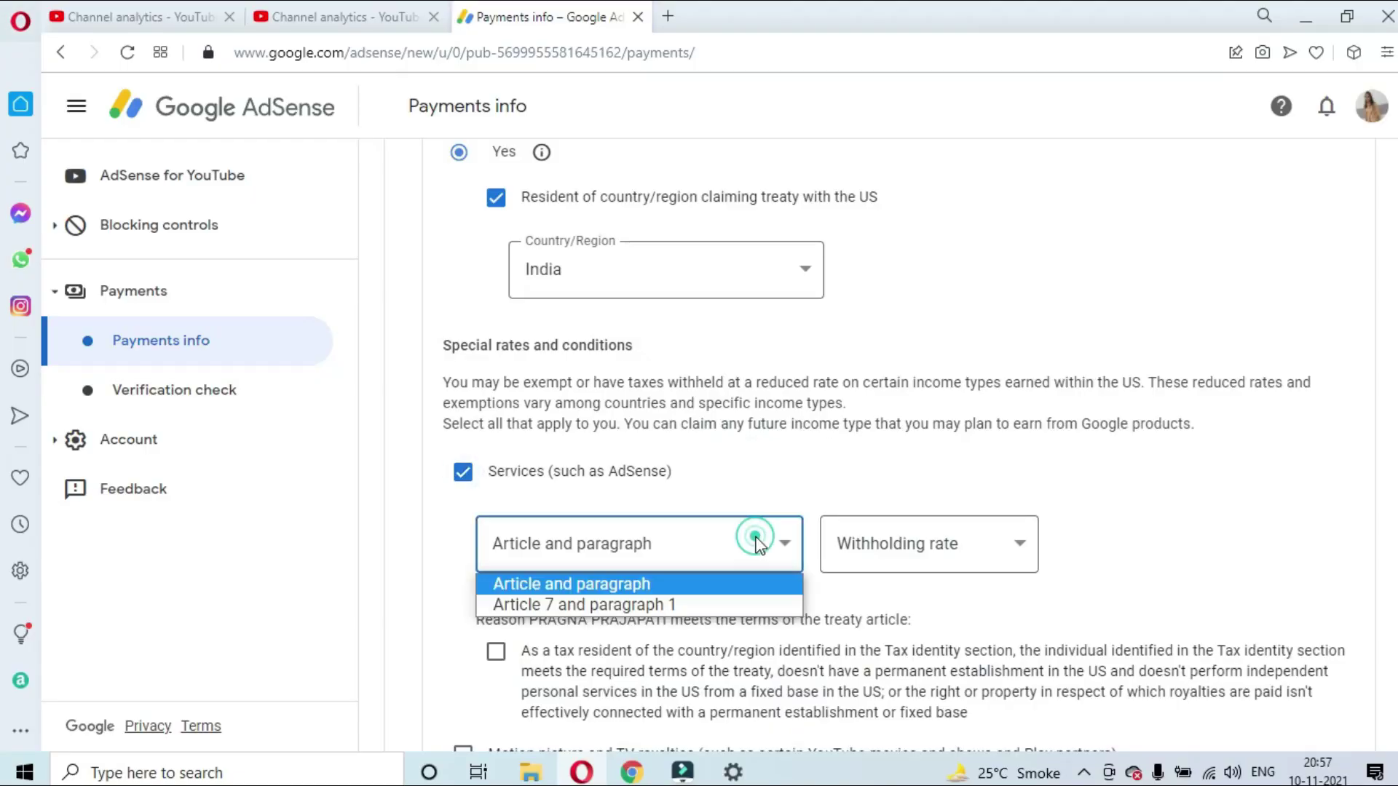
left_click(604, 608)
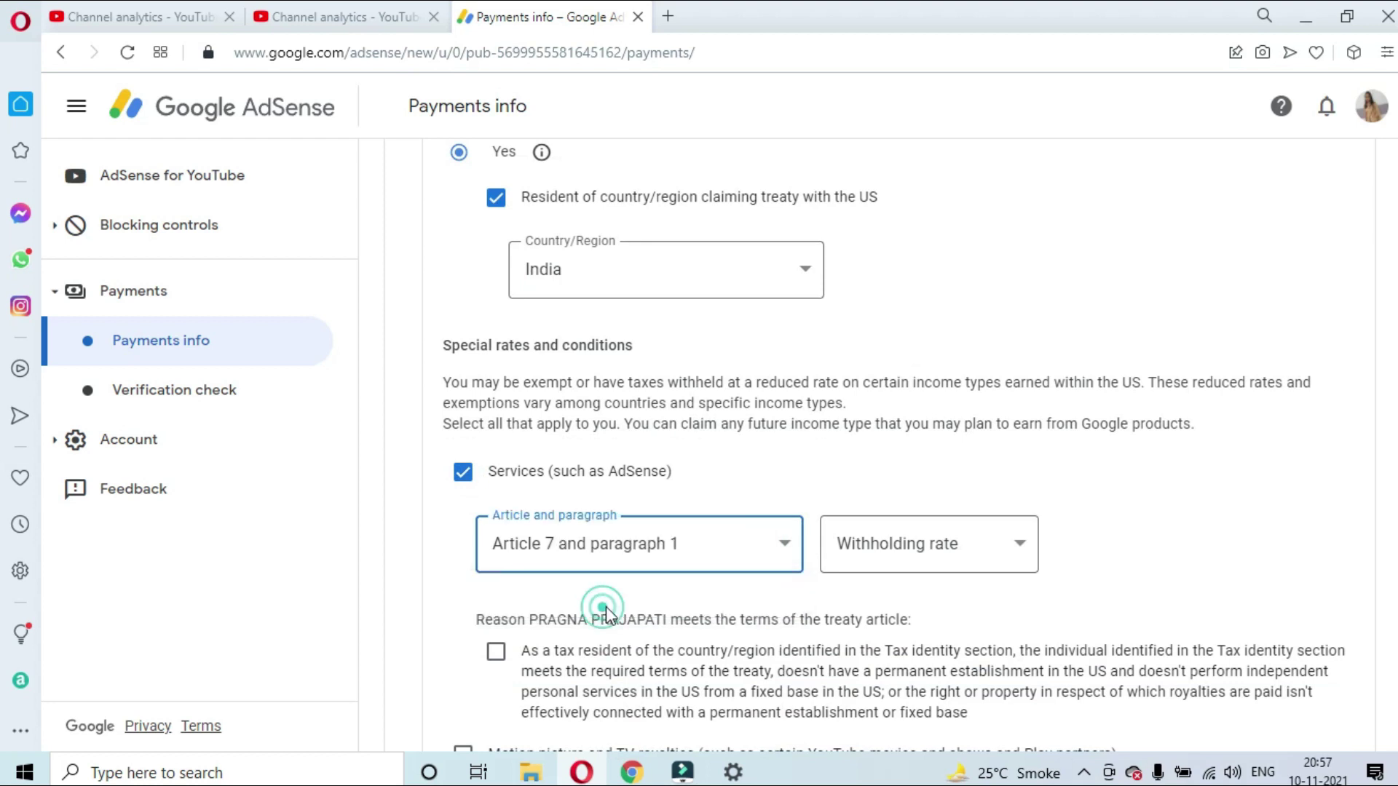
left_click(1023, 524)
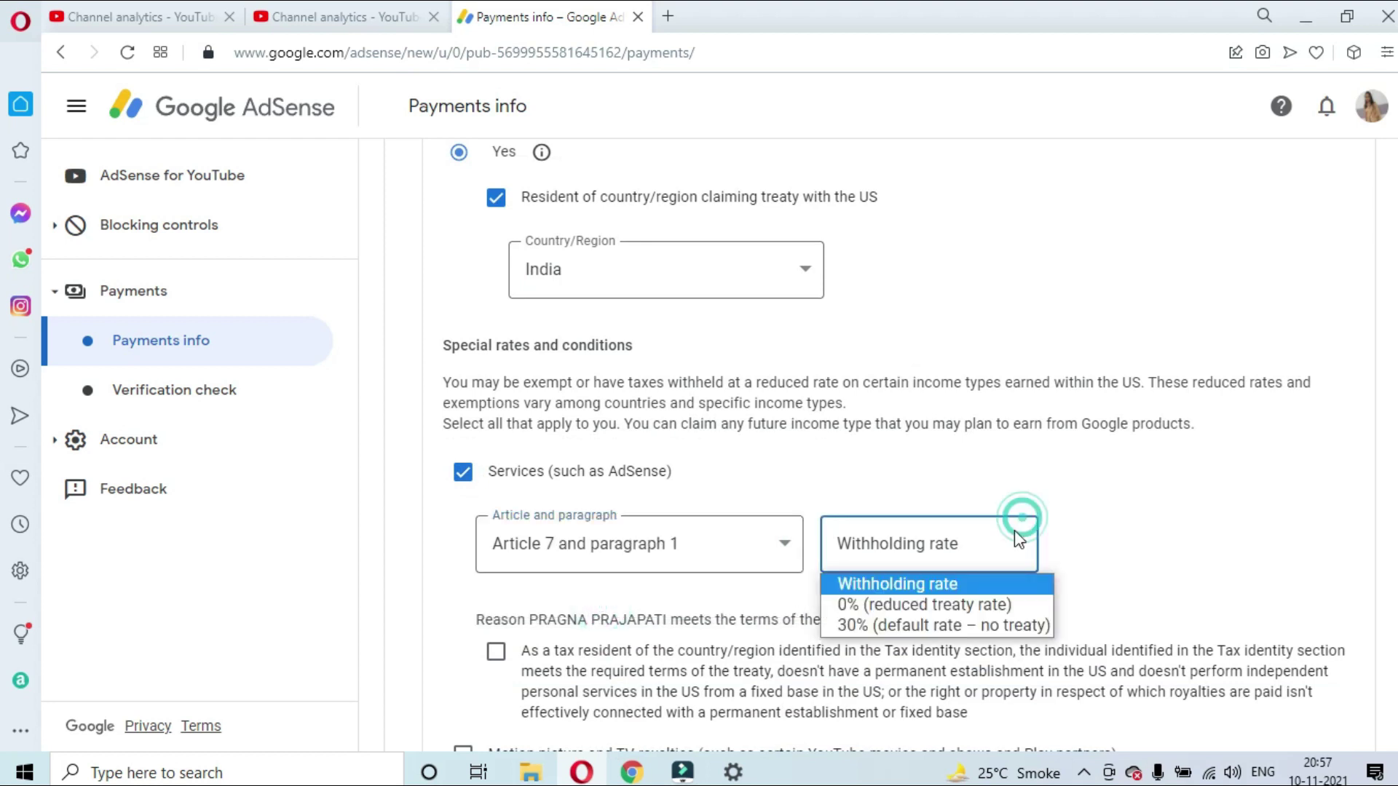
left_click(921, 602)
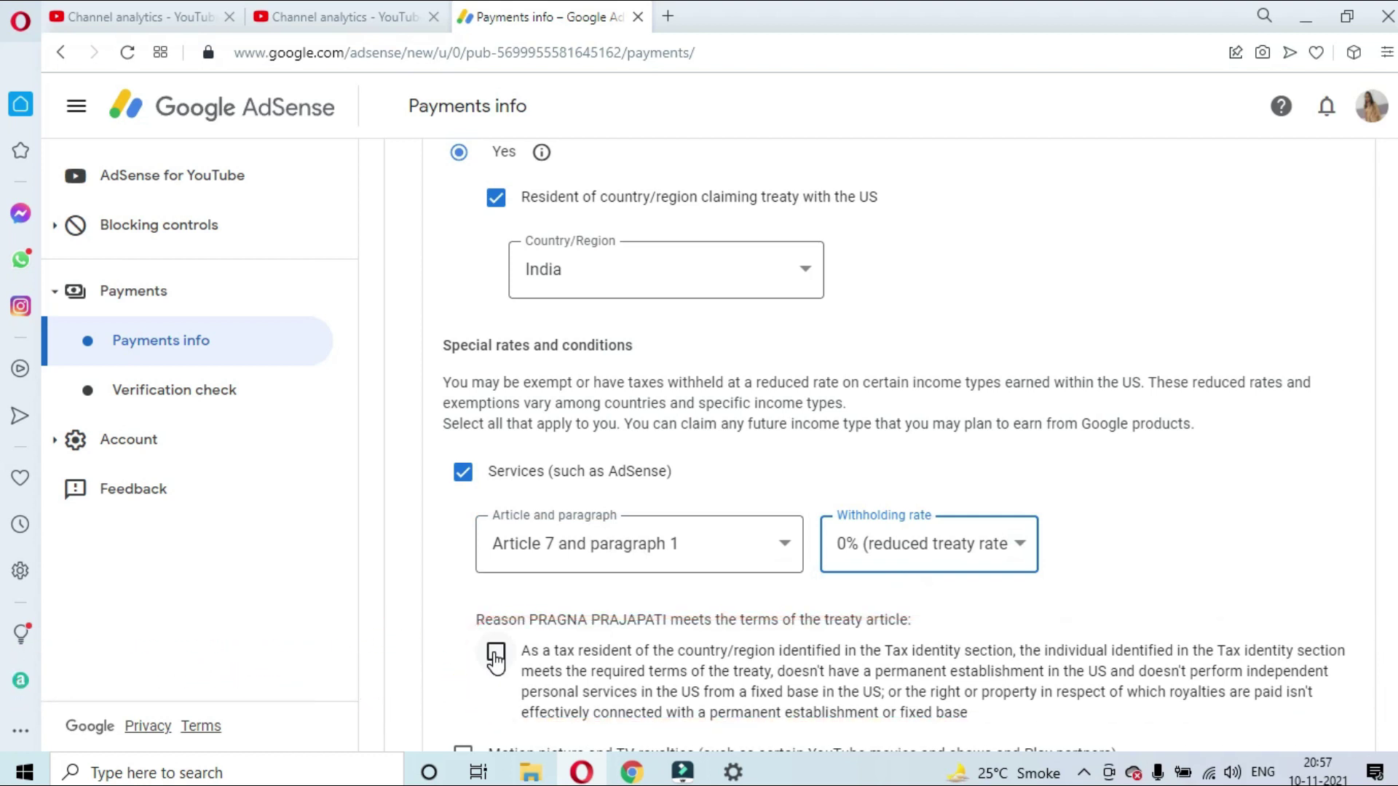
left_click(496, 656)
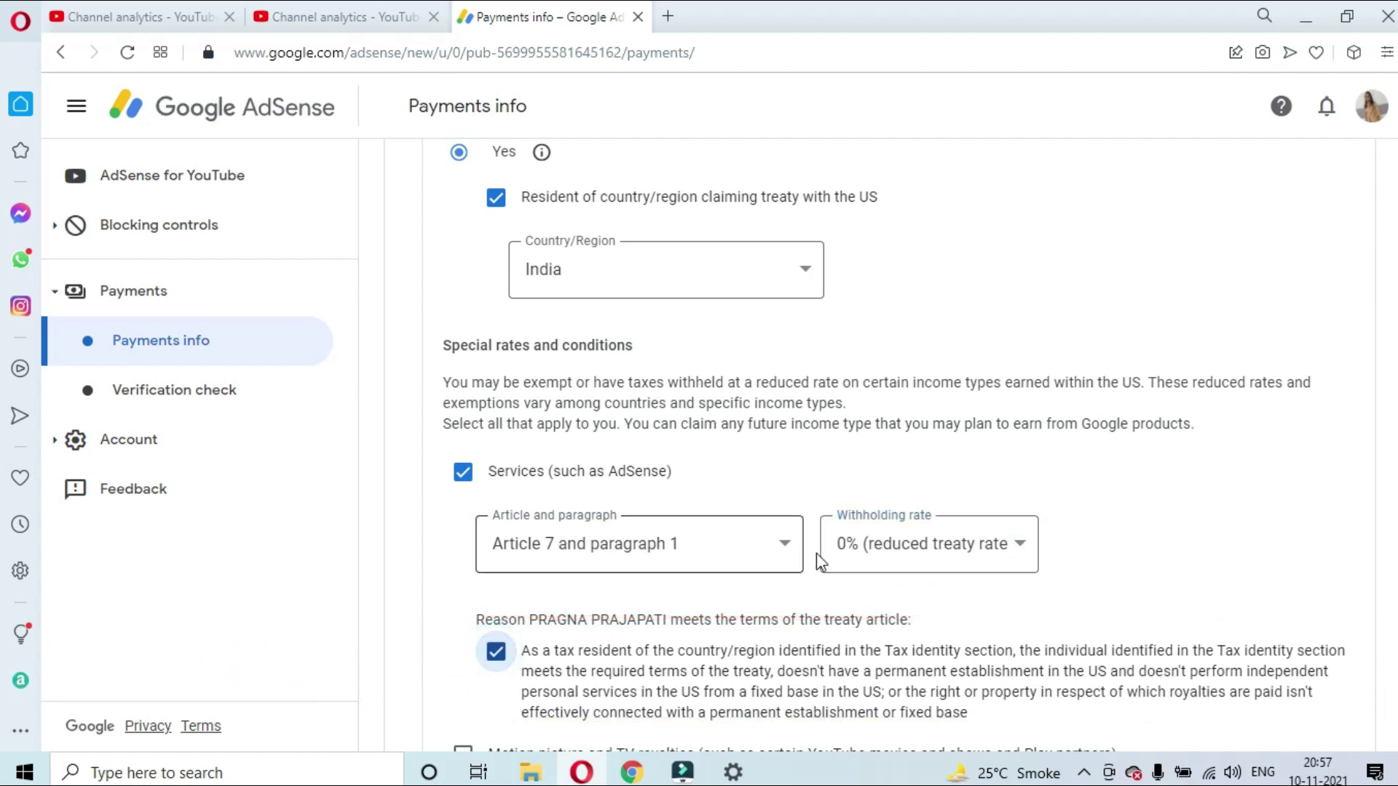
scroll(877, 547, "down", 3)
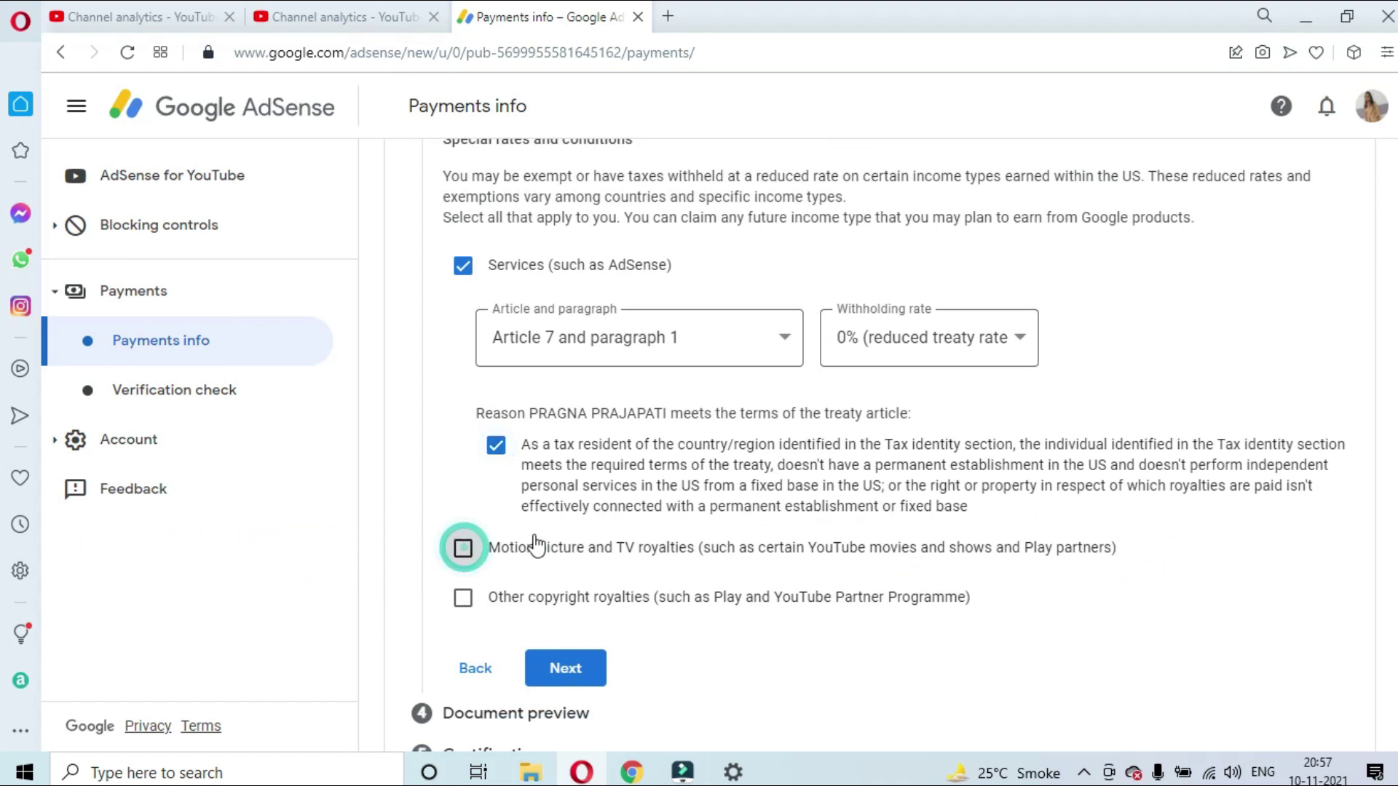
Claim motion picture royalties under Article 12 paragraph 2A II at 15%, then tick other copyright royalties
left_click(466, 552)
scroll(626, 510, "down", 1)
scroll(625, 507, "down", 2)
left_click(647, 415)
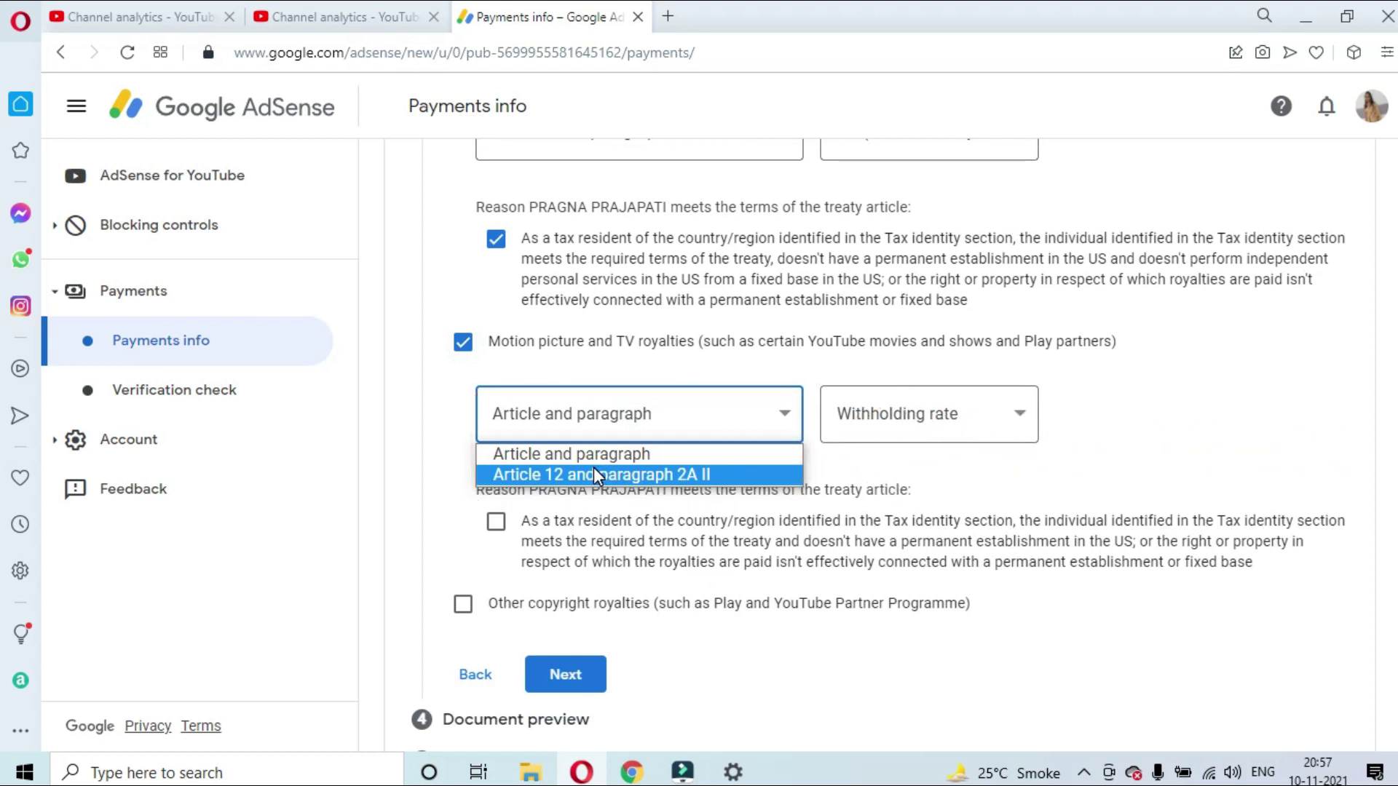
left_click(593, 474)
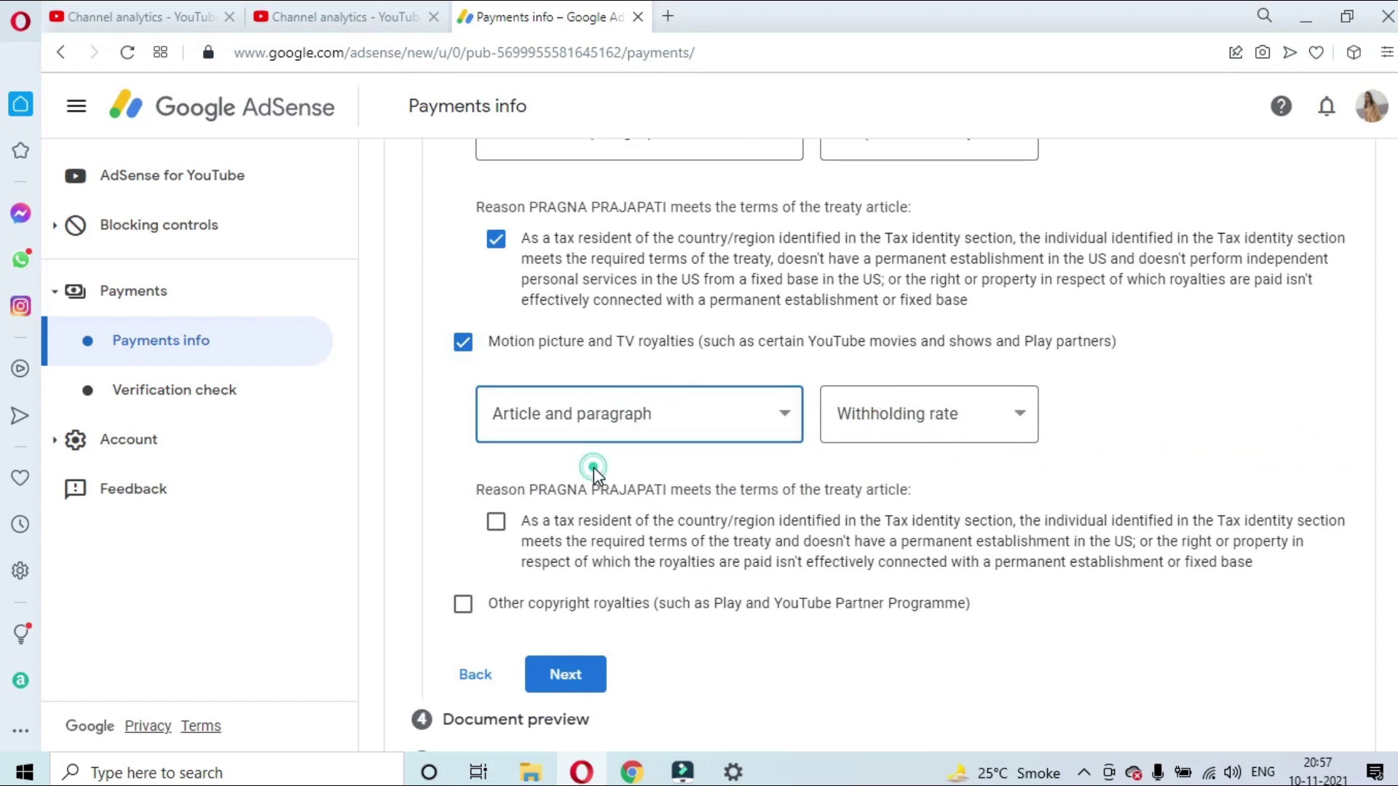
left_click(891, 414)
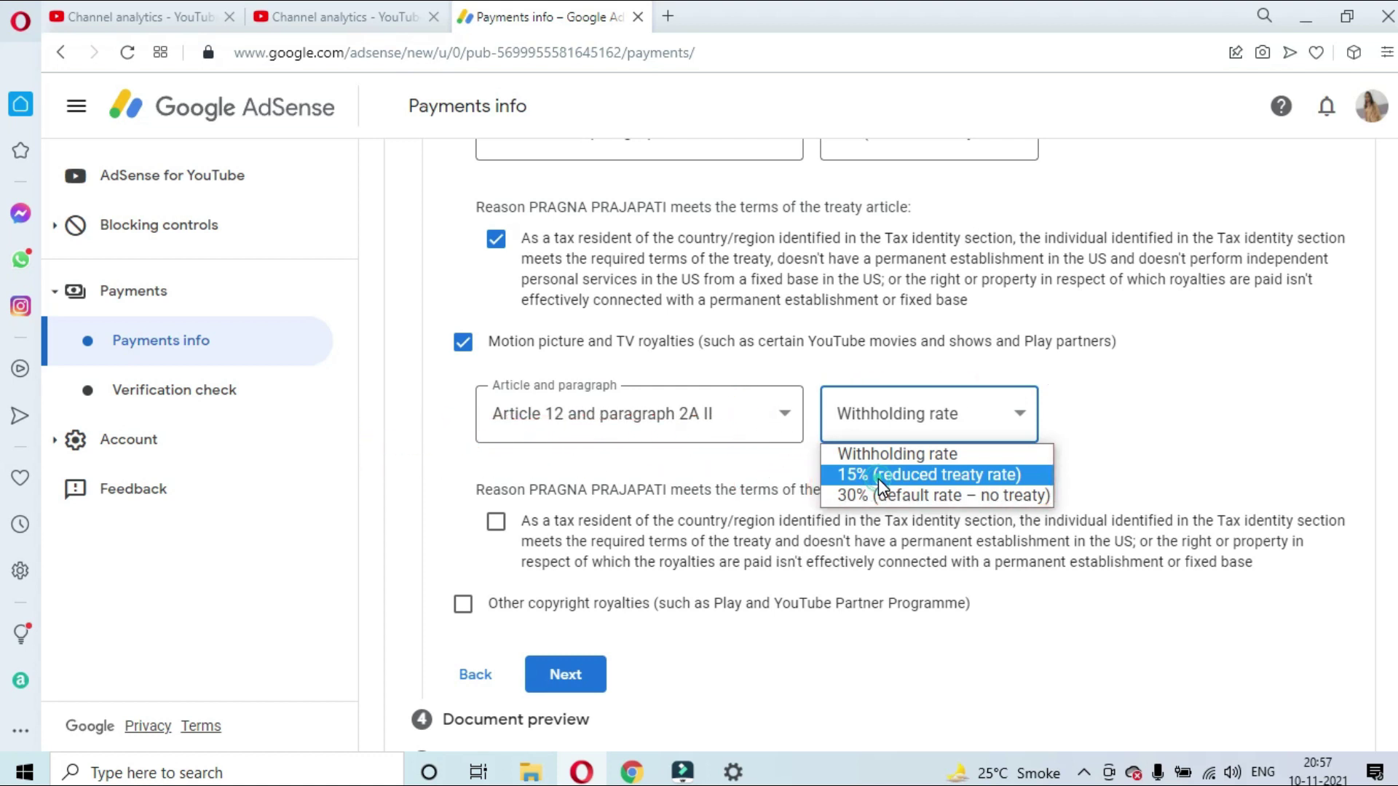
left_click(878, 478)
left_click(496, 524)
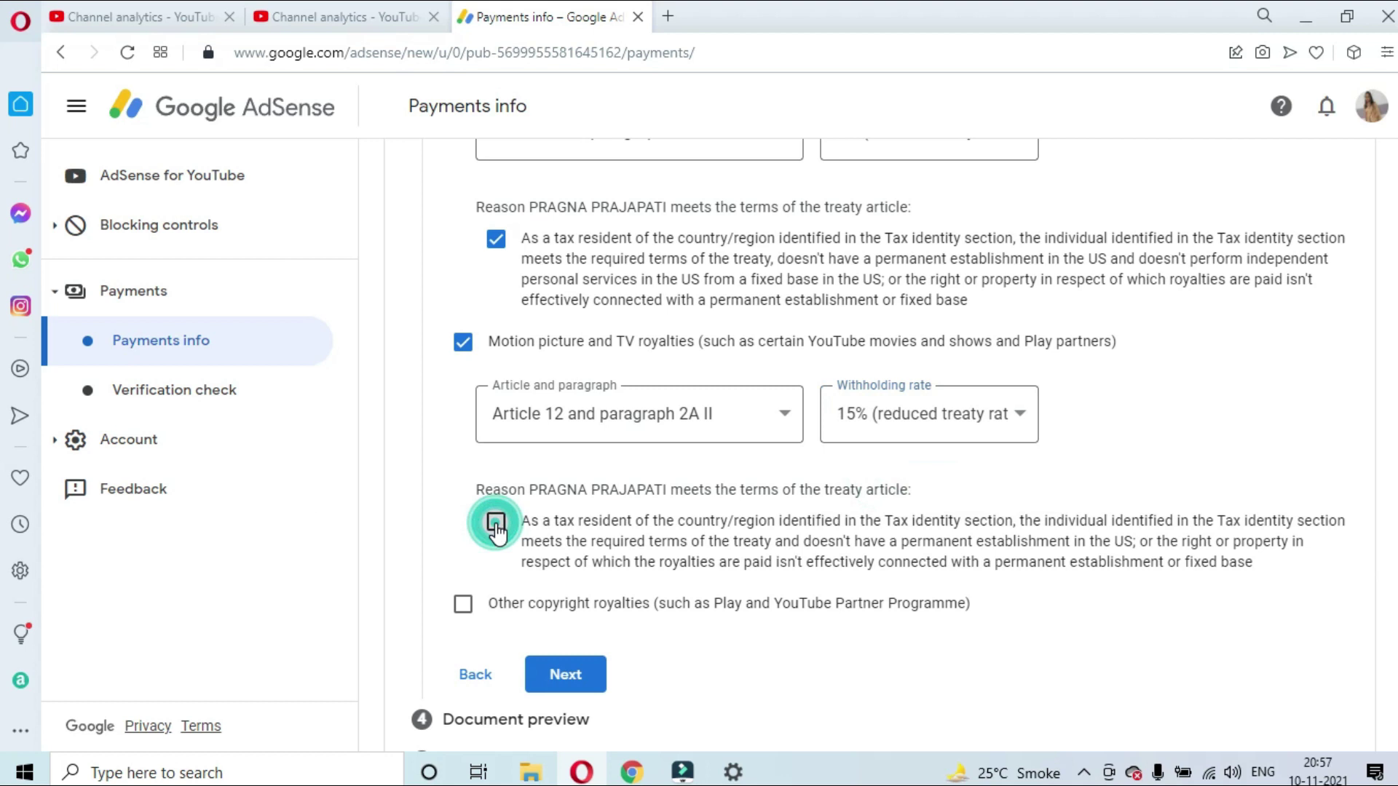
left_click(496, 524)
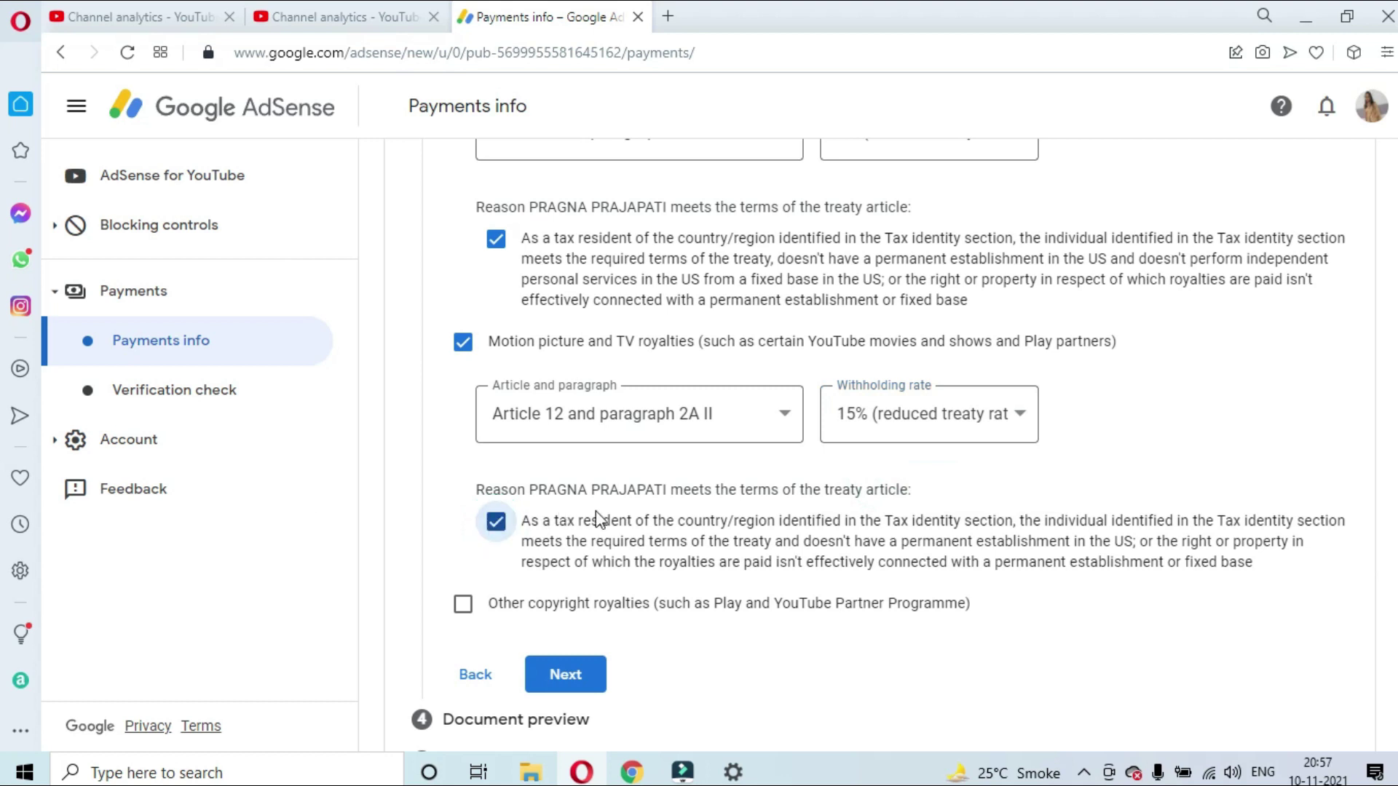
left_click(464, 610)
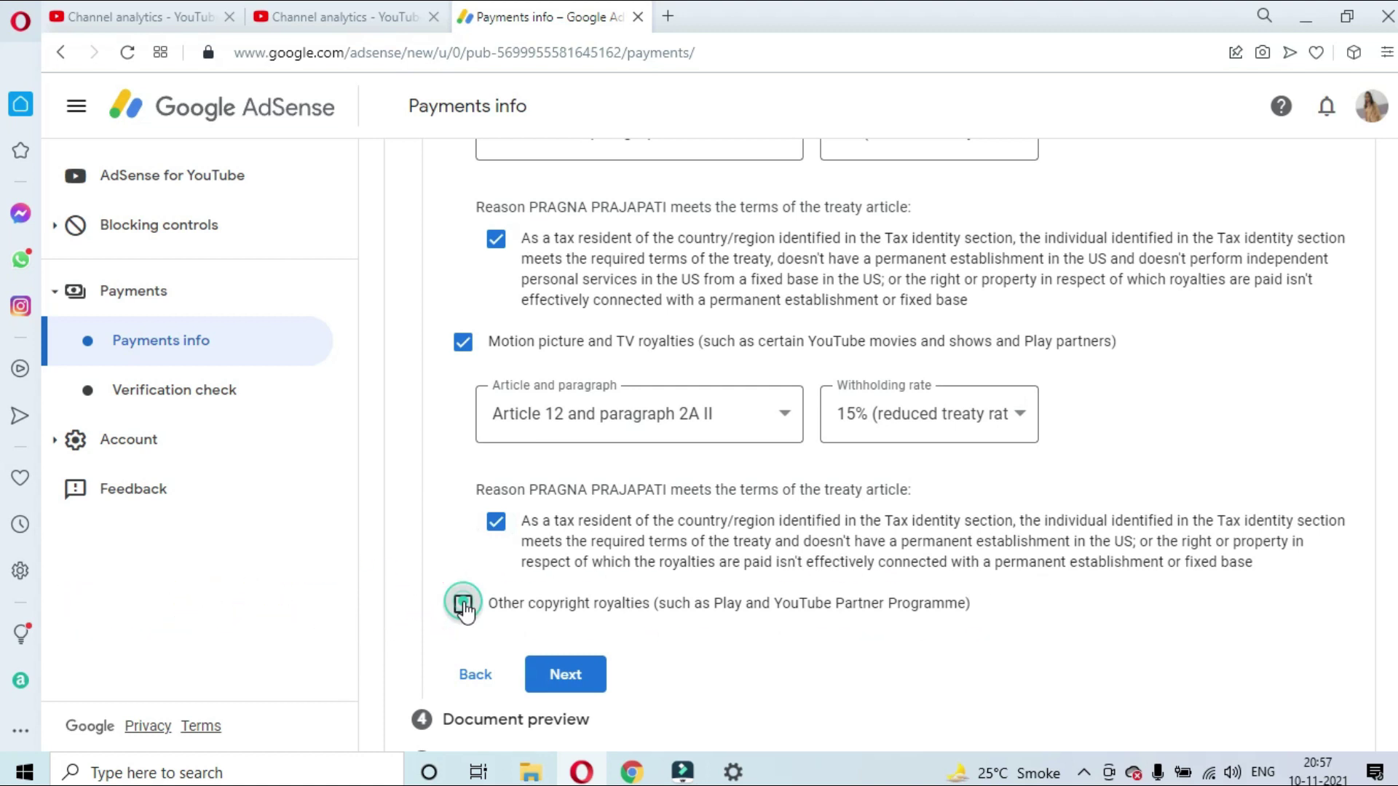
Claim other copyright royalties under Article 12 paragraph 2A II at 15%, confirming the treaty terms
left_click(464, 606)
scroll(724, 590, "down", 2)
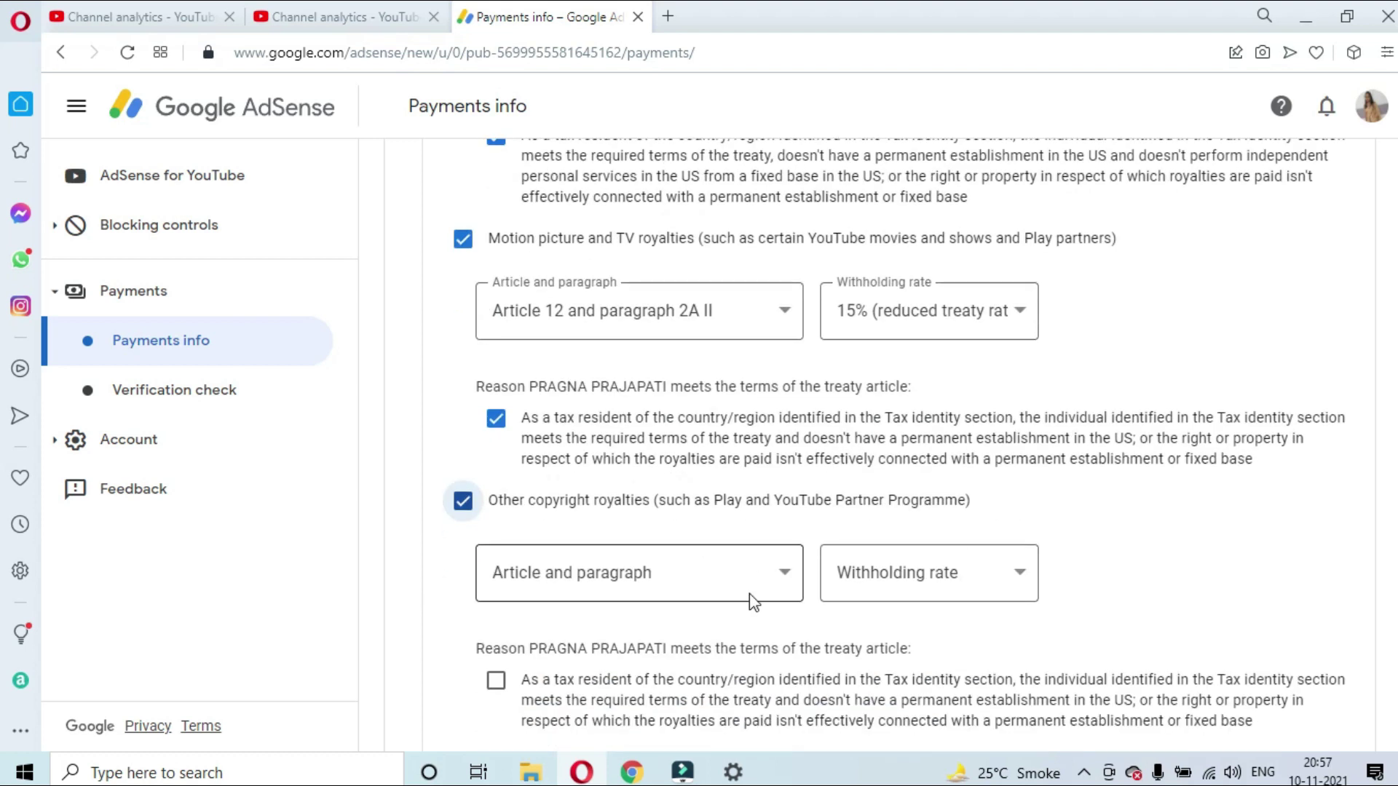
left_click(763, 574)
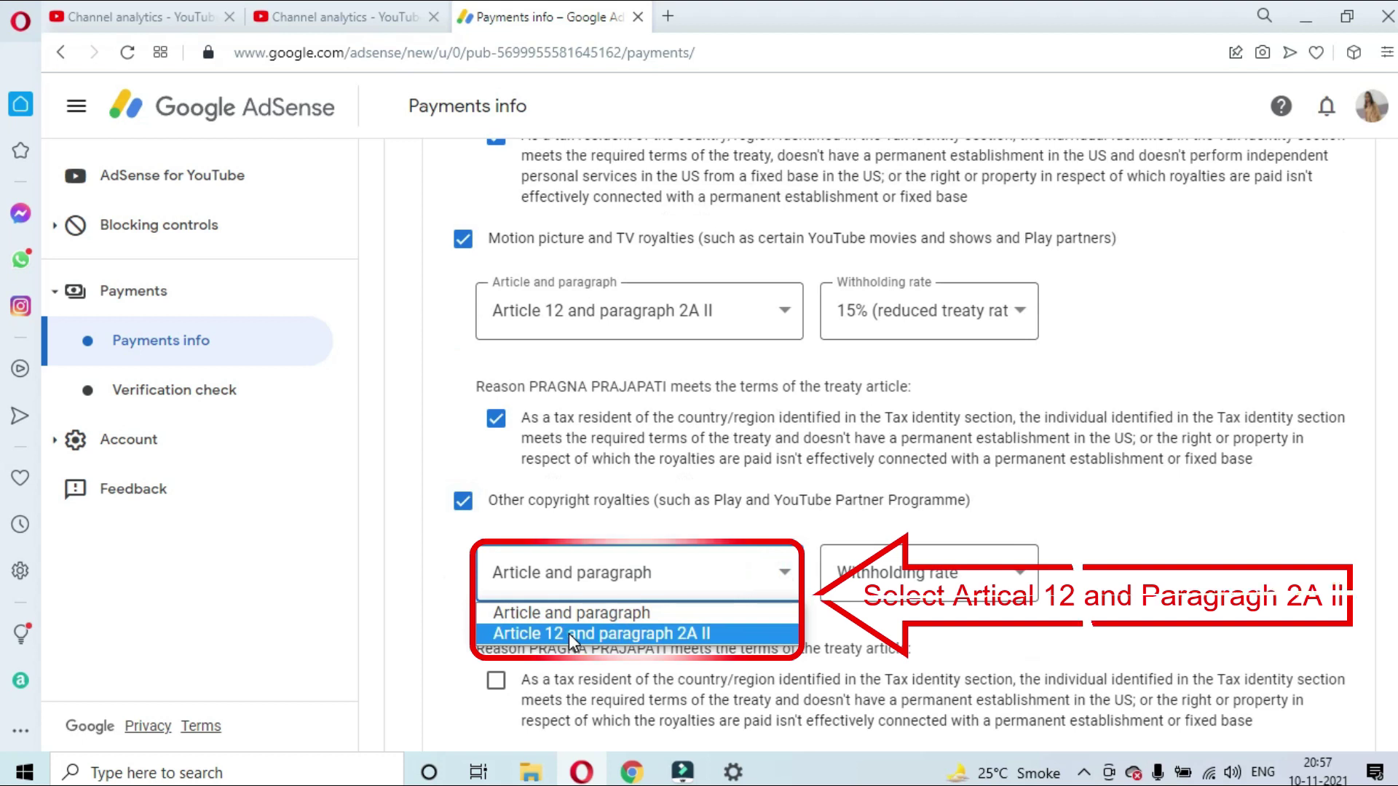
left_click(569, 633)
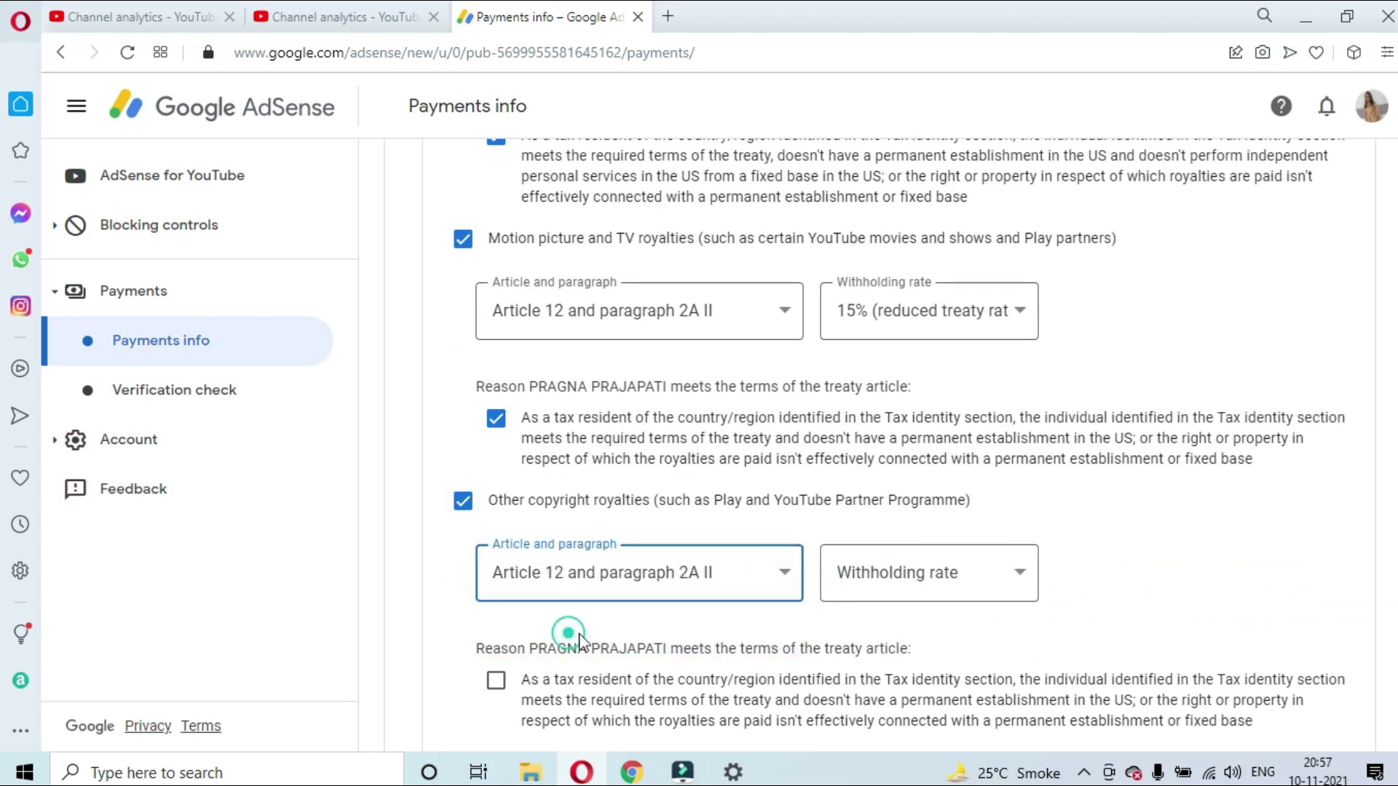
left_click(911, 571)
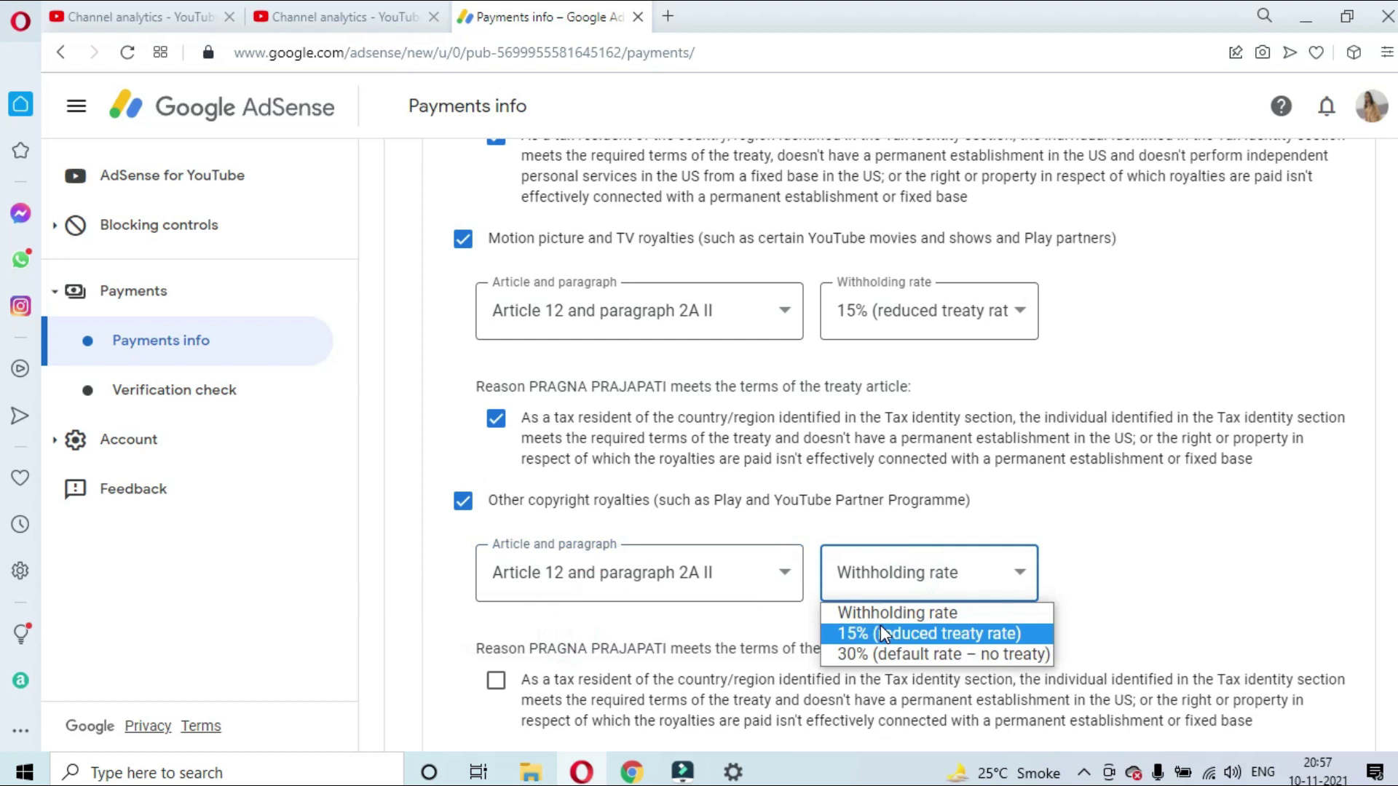
left_click(880, 625)
scroll(509, 604, "down", 1)
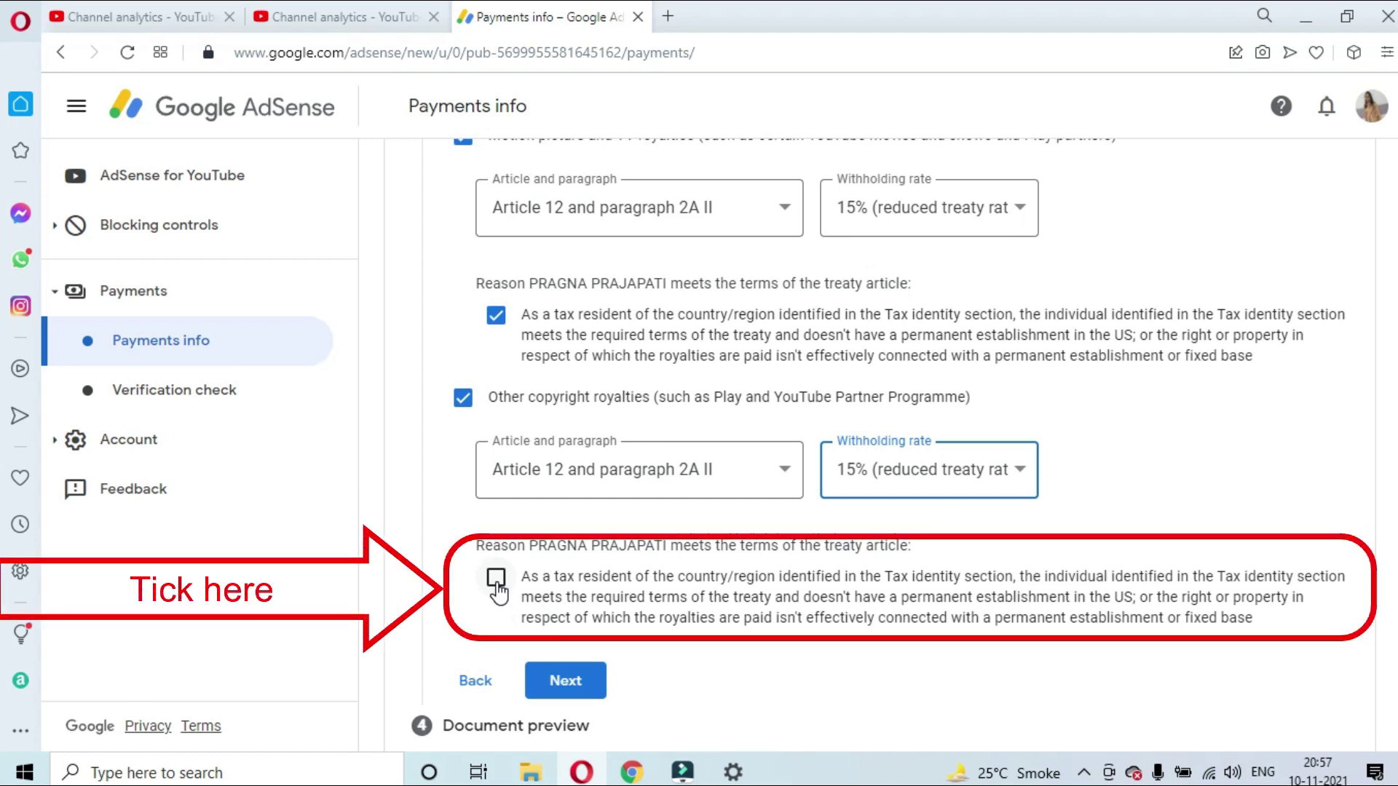
left_click(496, 579)
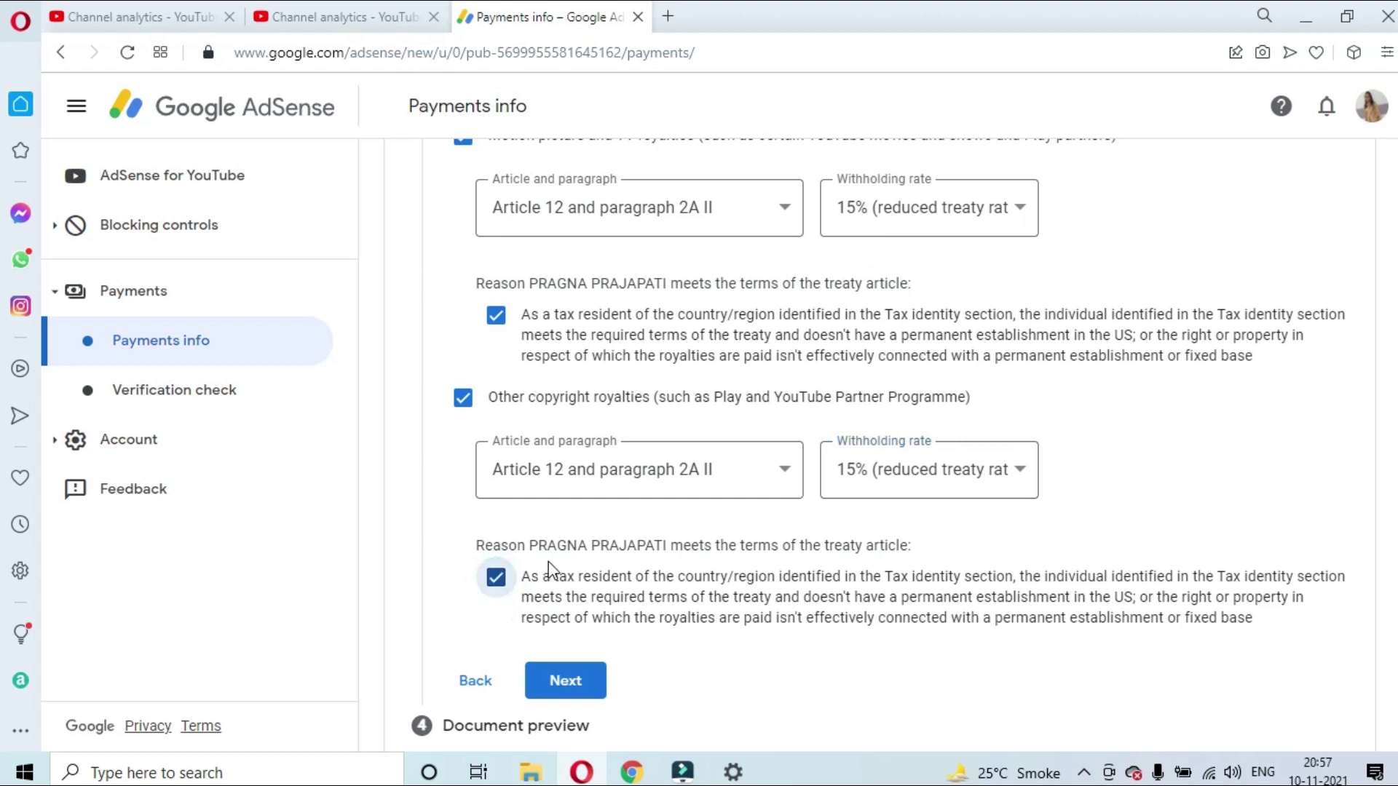
Review the special rates section and advance to Document preview
scroll(644, 525, "down", 1)
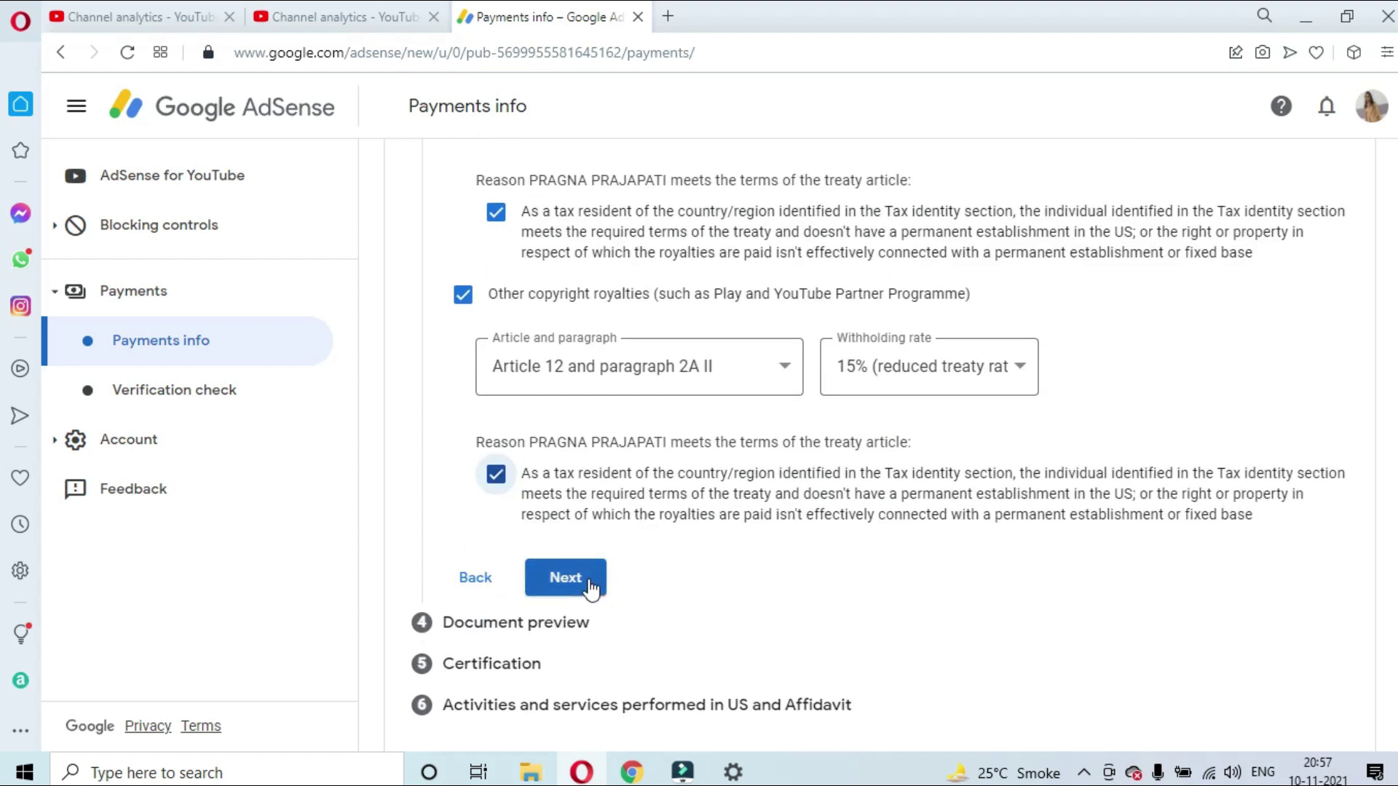
scroll(898, 503, "up", 5)
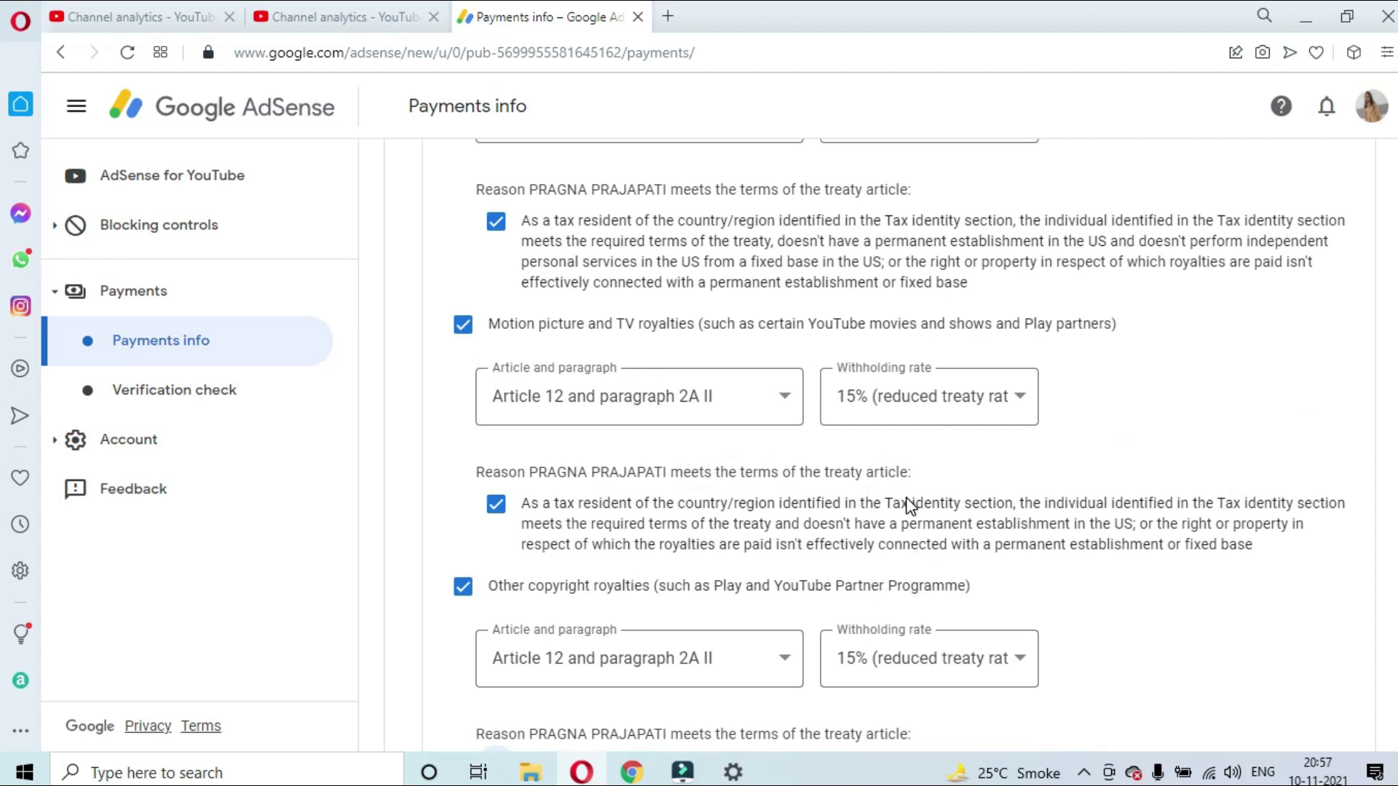
scroll(908, 505, "up", 2)
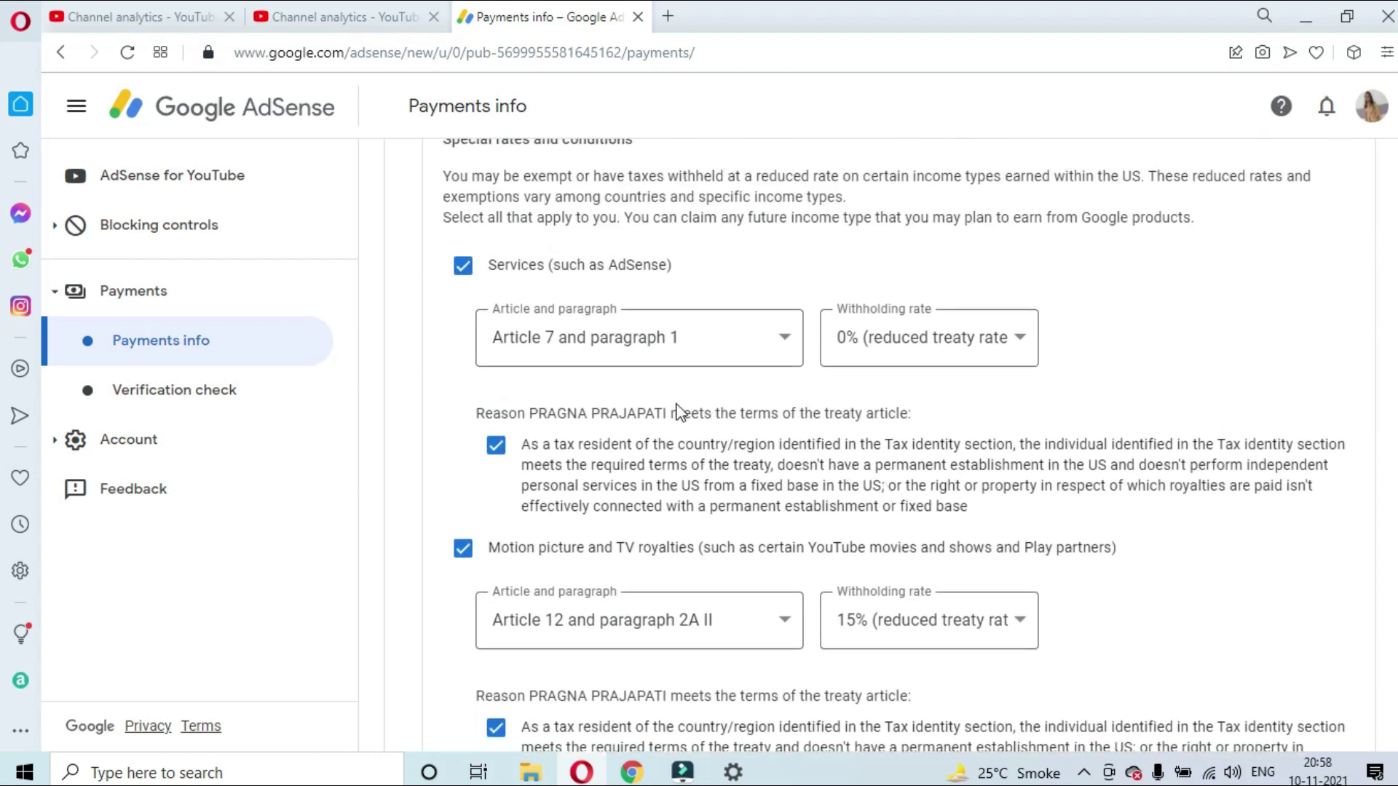
scroll(969, 462, "down", 1)
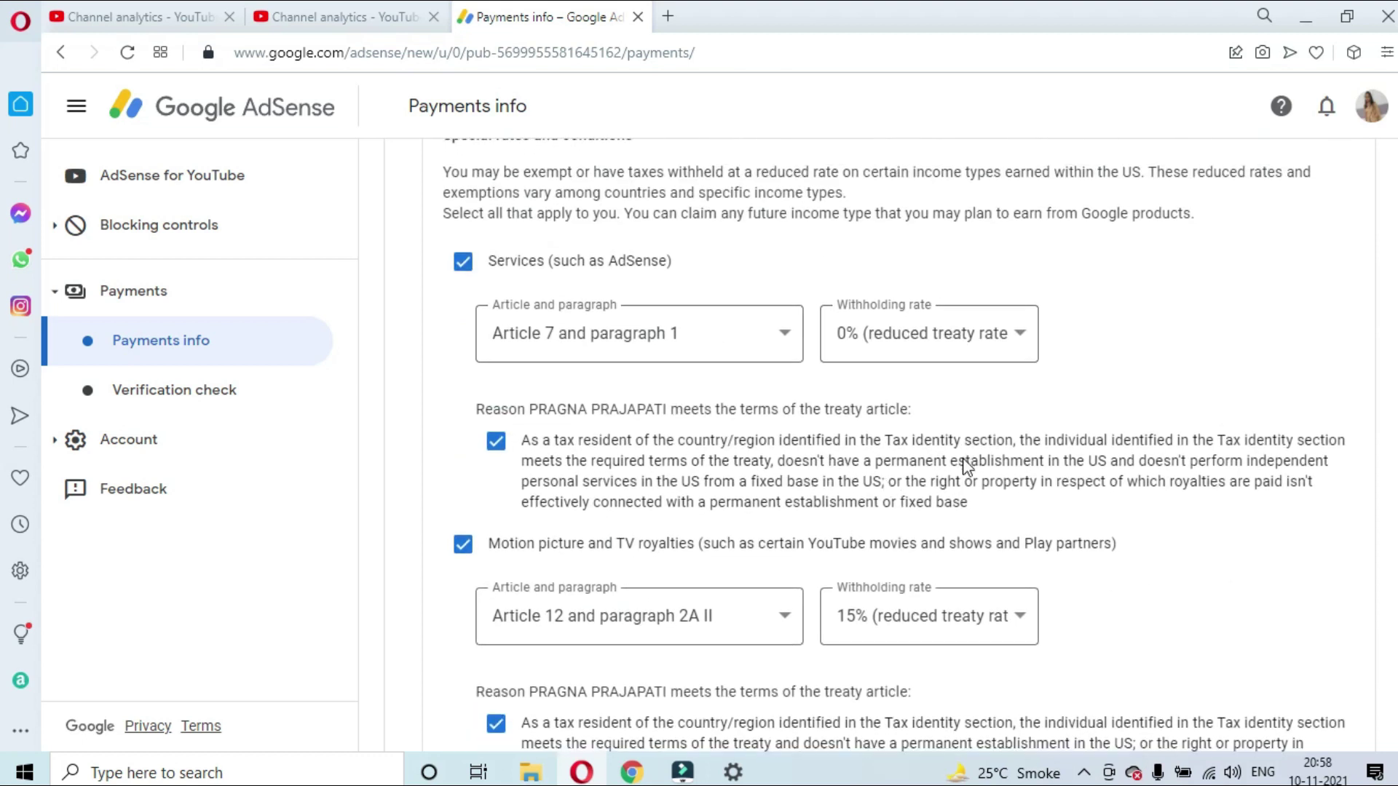
scroll(961, 475, "down", 4)
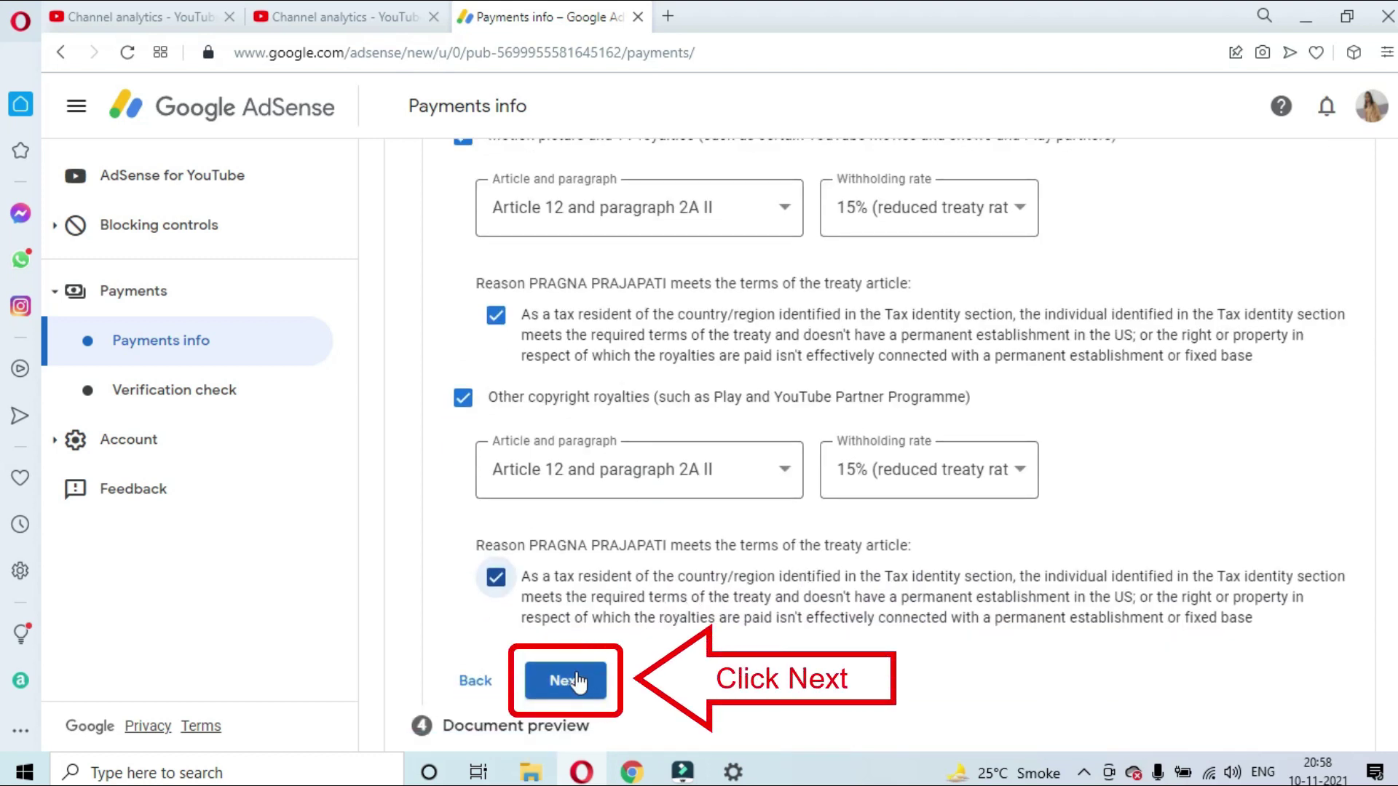
left_click(575, 681)
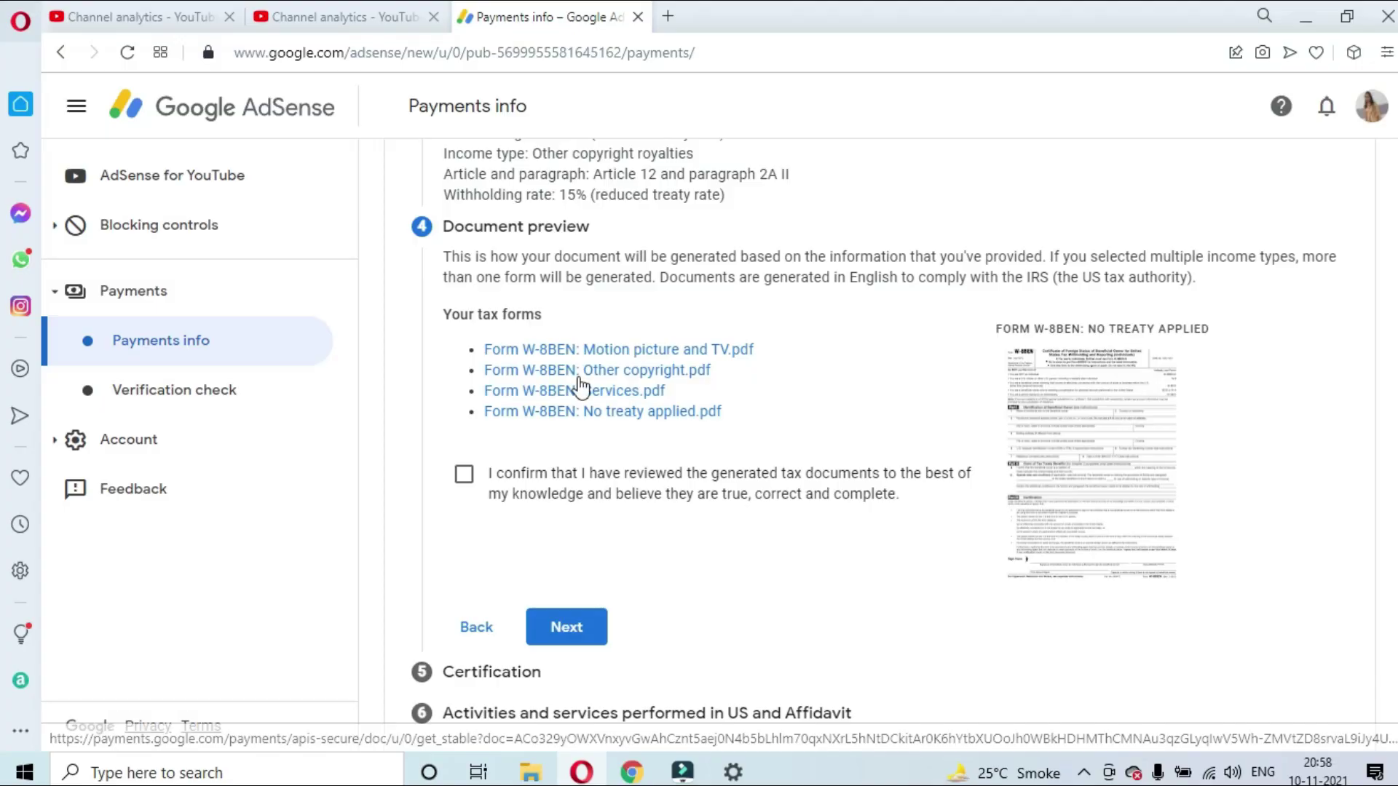
Check the summary and confirm the four generated W-8BEN PDFs were reviewed
scroll(580, 386, "up", 3)
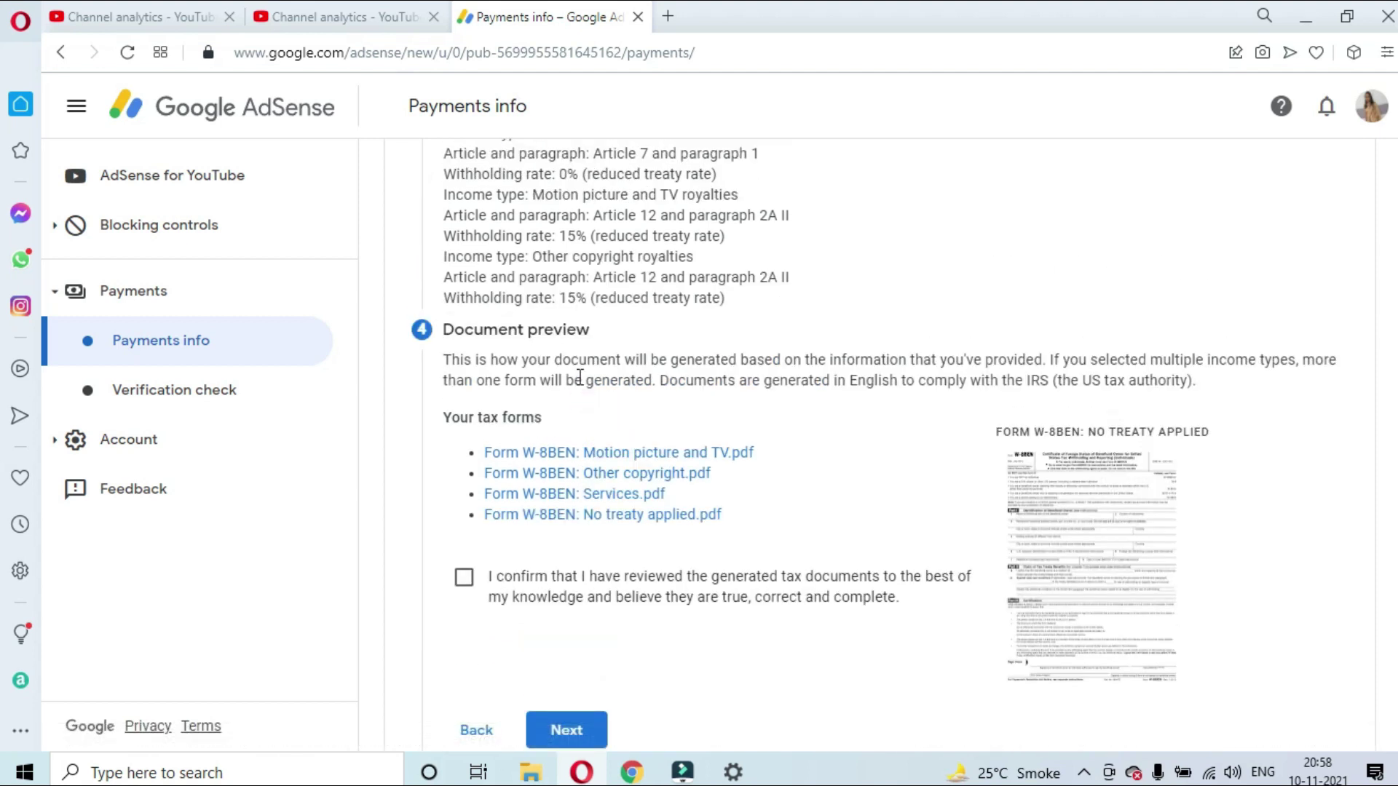
scroll(580, 377, "up", 5)
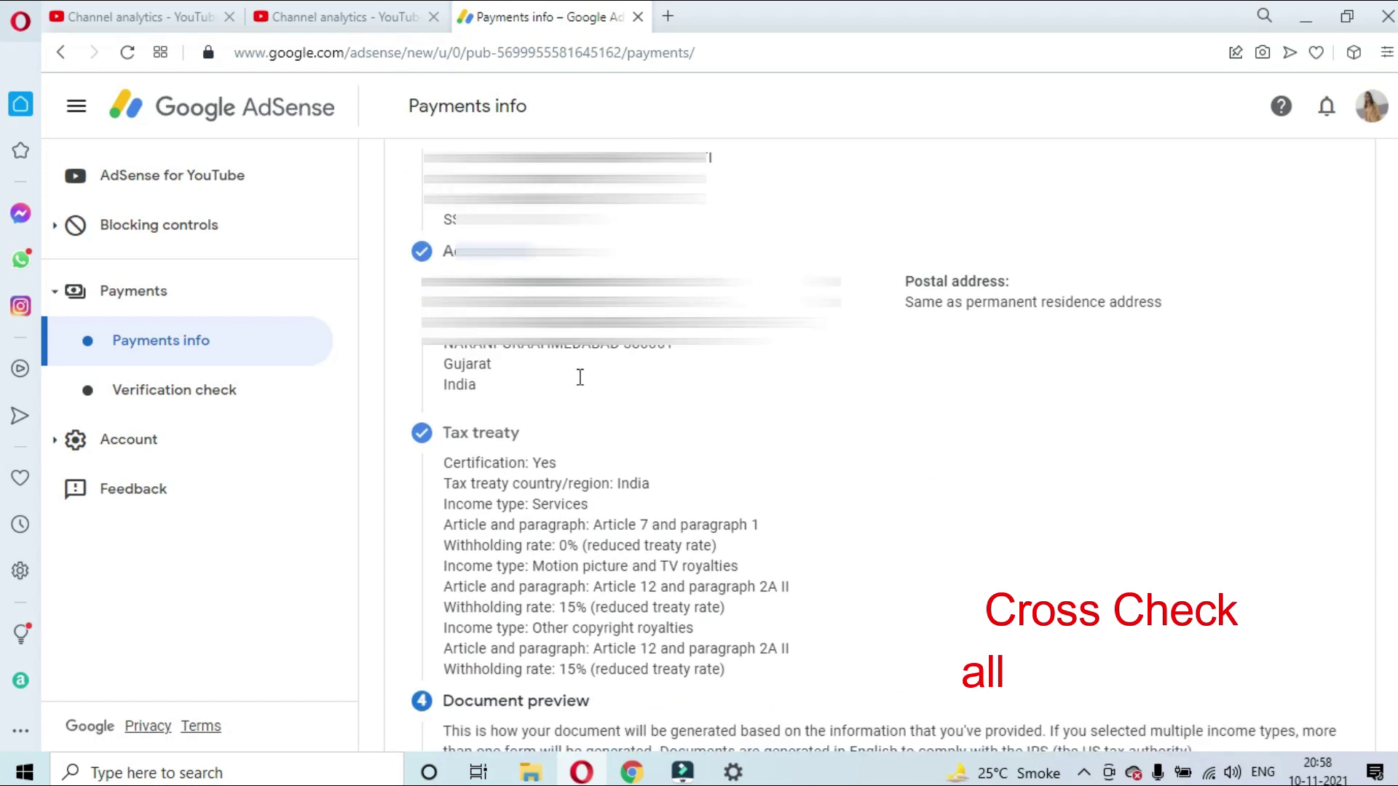
scroll(580, 377, "down", 4)
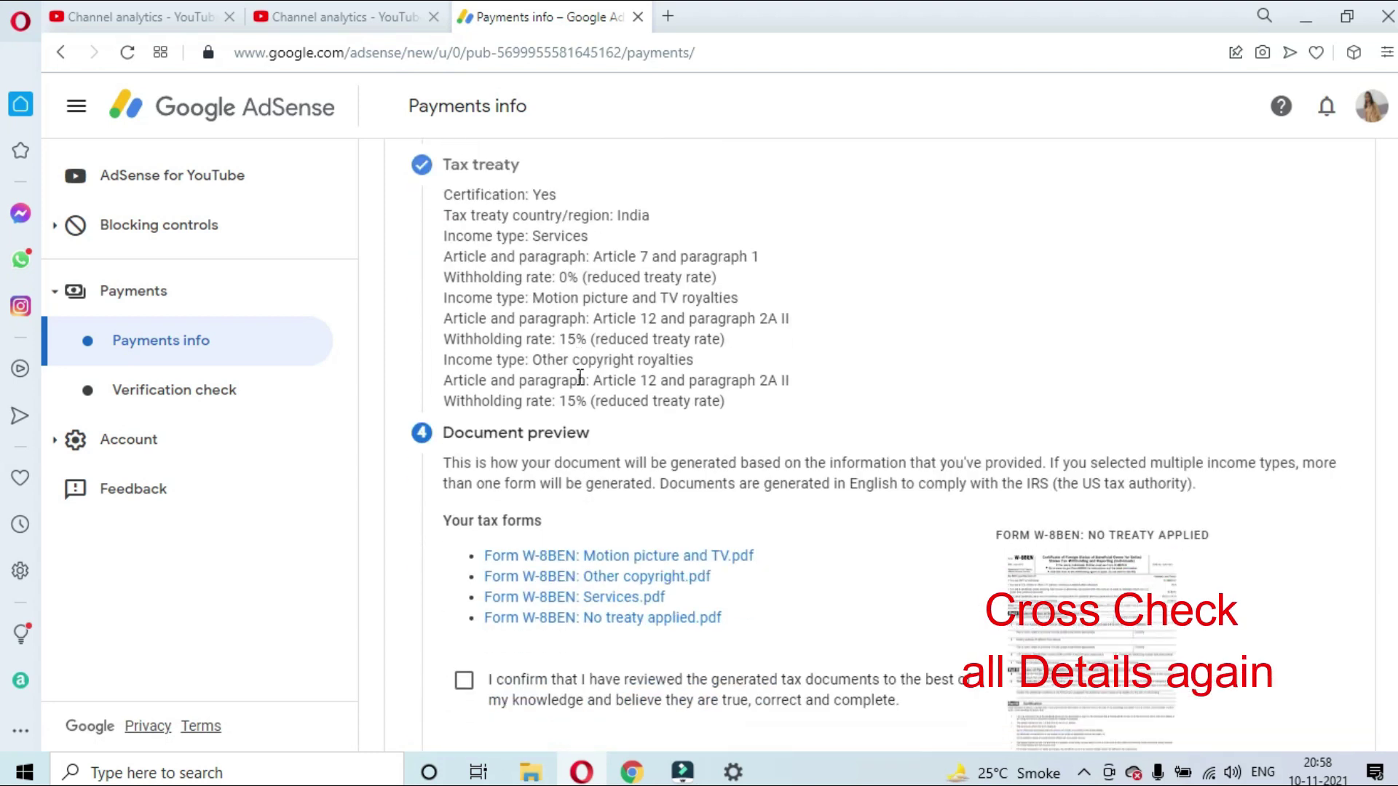
scroll(581, 377, "down", 1)
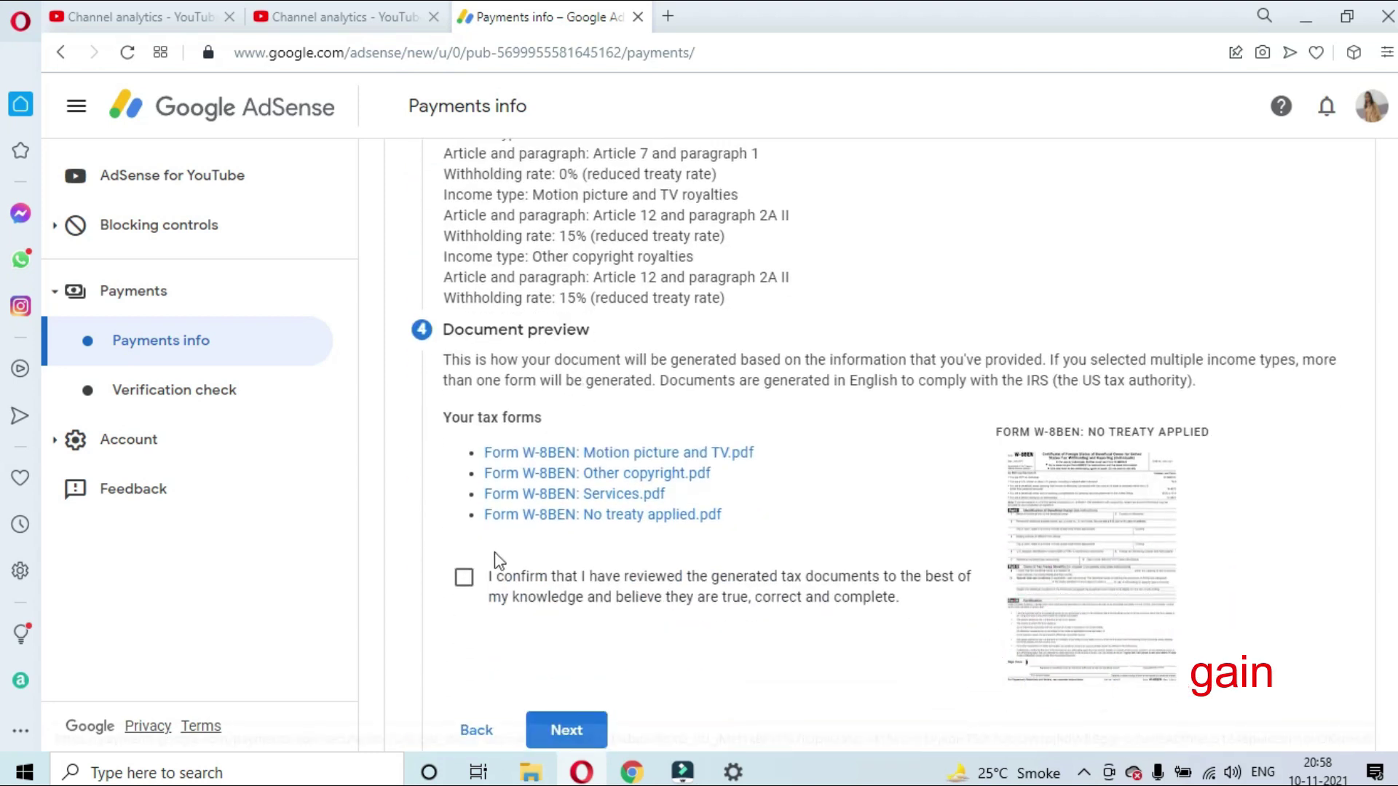
left_click(463, 580)
scroll(614, 578, "down", 2)
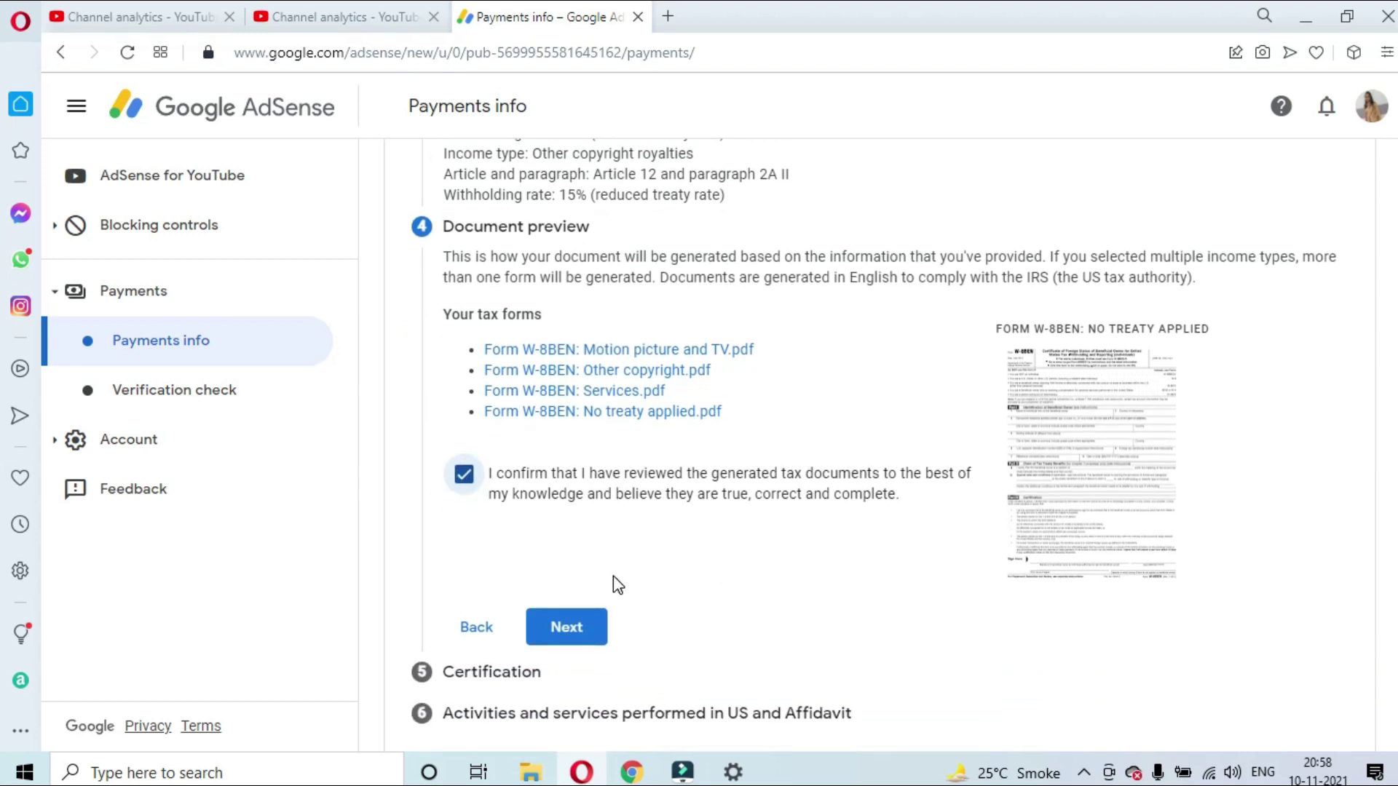
Sign with the beneficial owner's full legal name, declaring they are the person listed
left_click(581, 634)
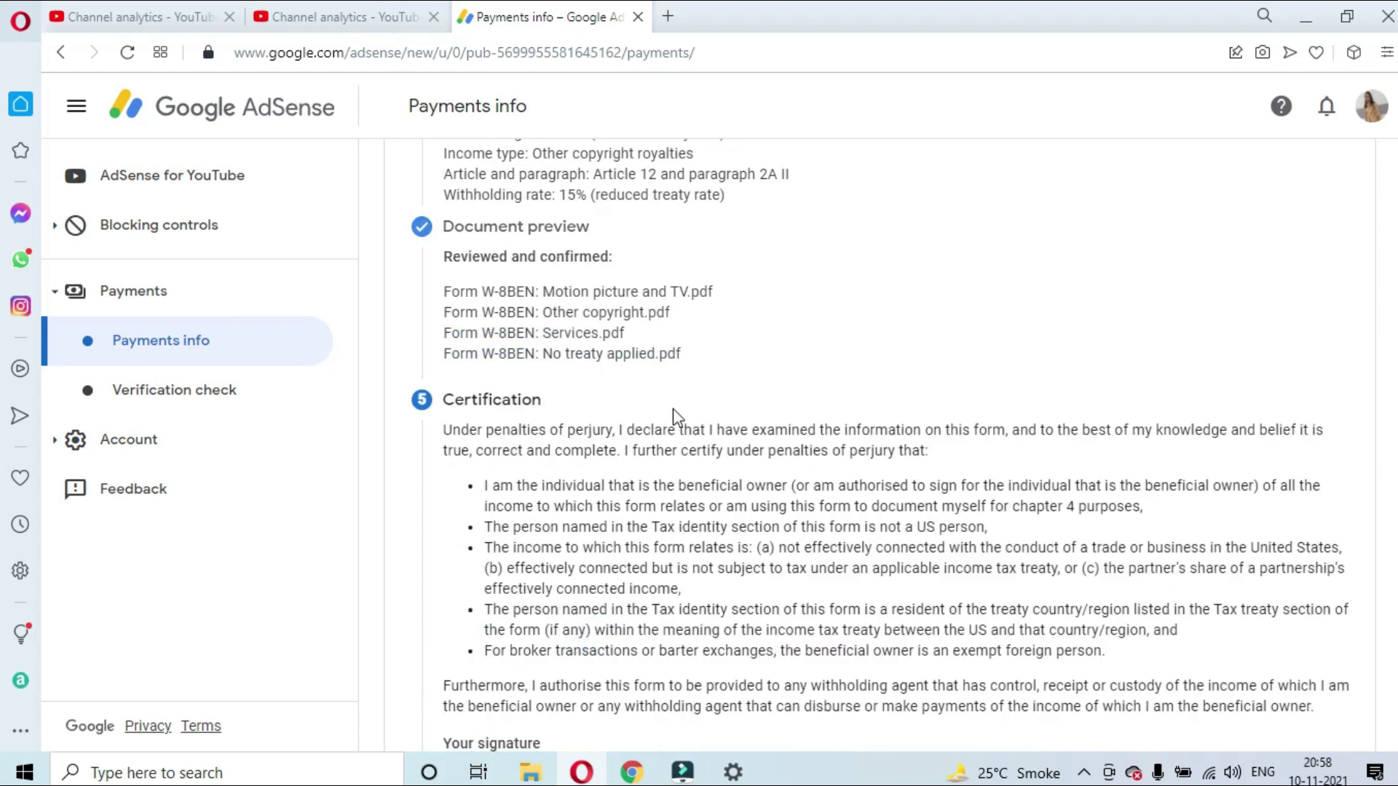
scroll(673, 415, "down", 3)
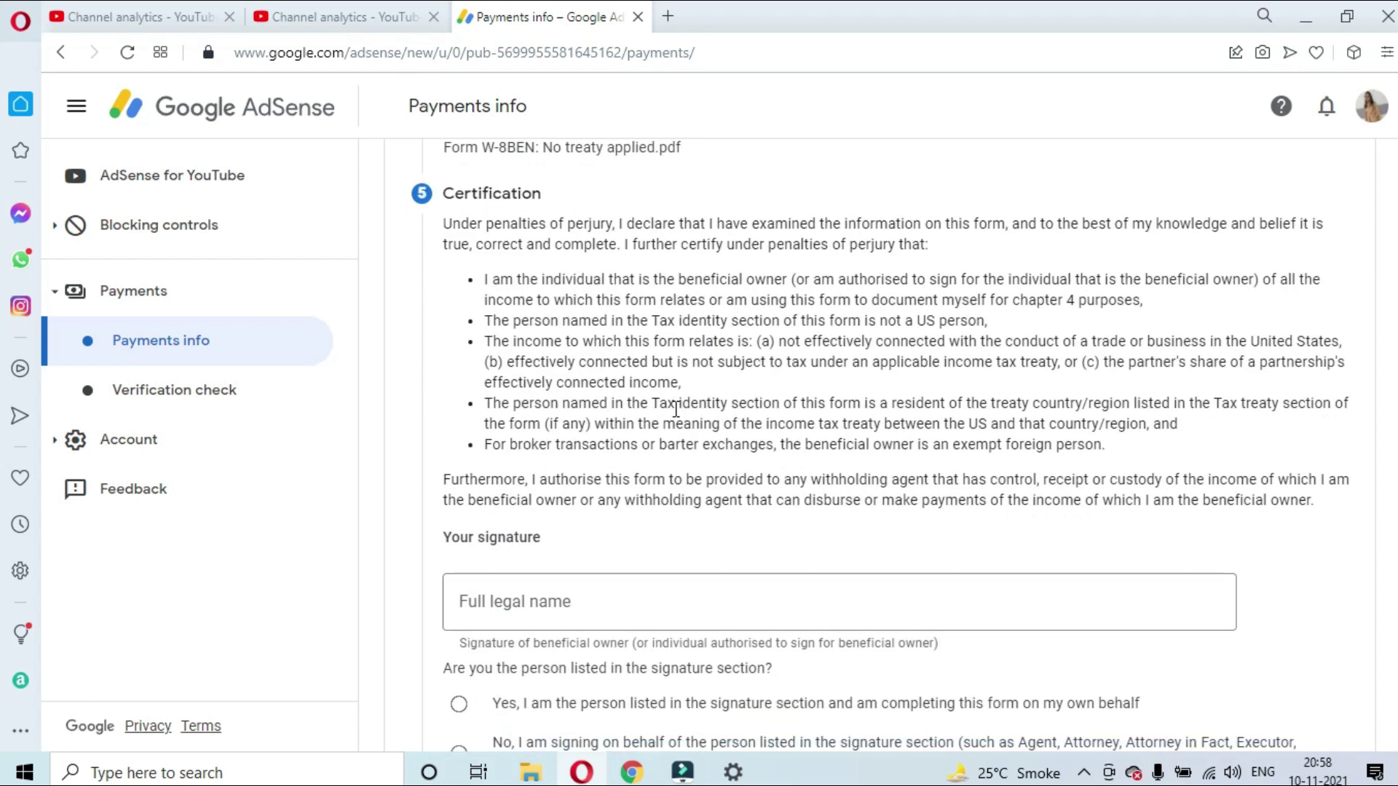
scroll(663, 437, "down", 1)
left_click(556, 504)
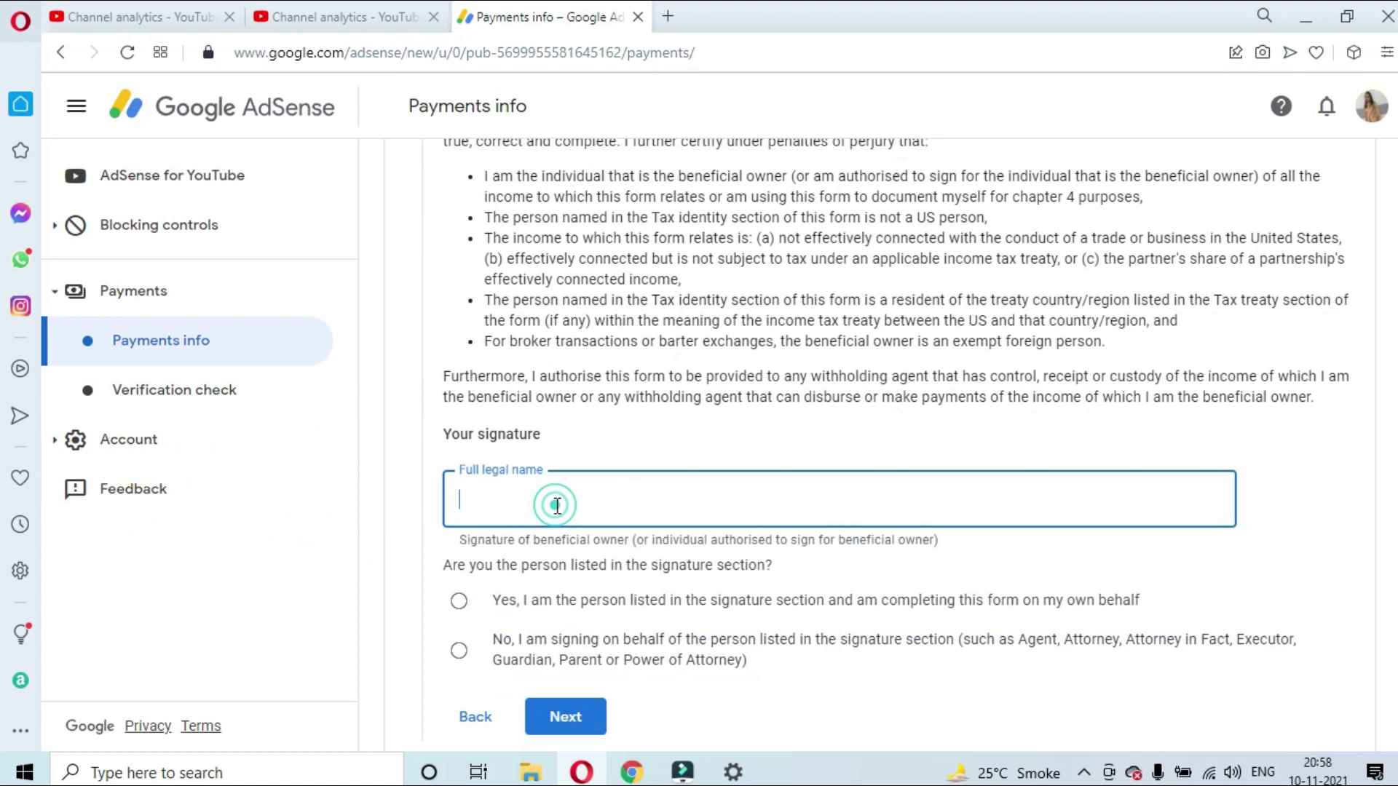
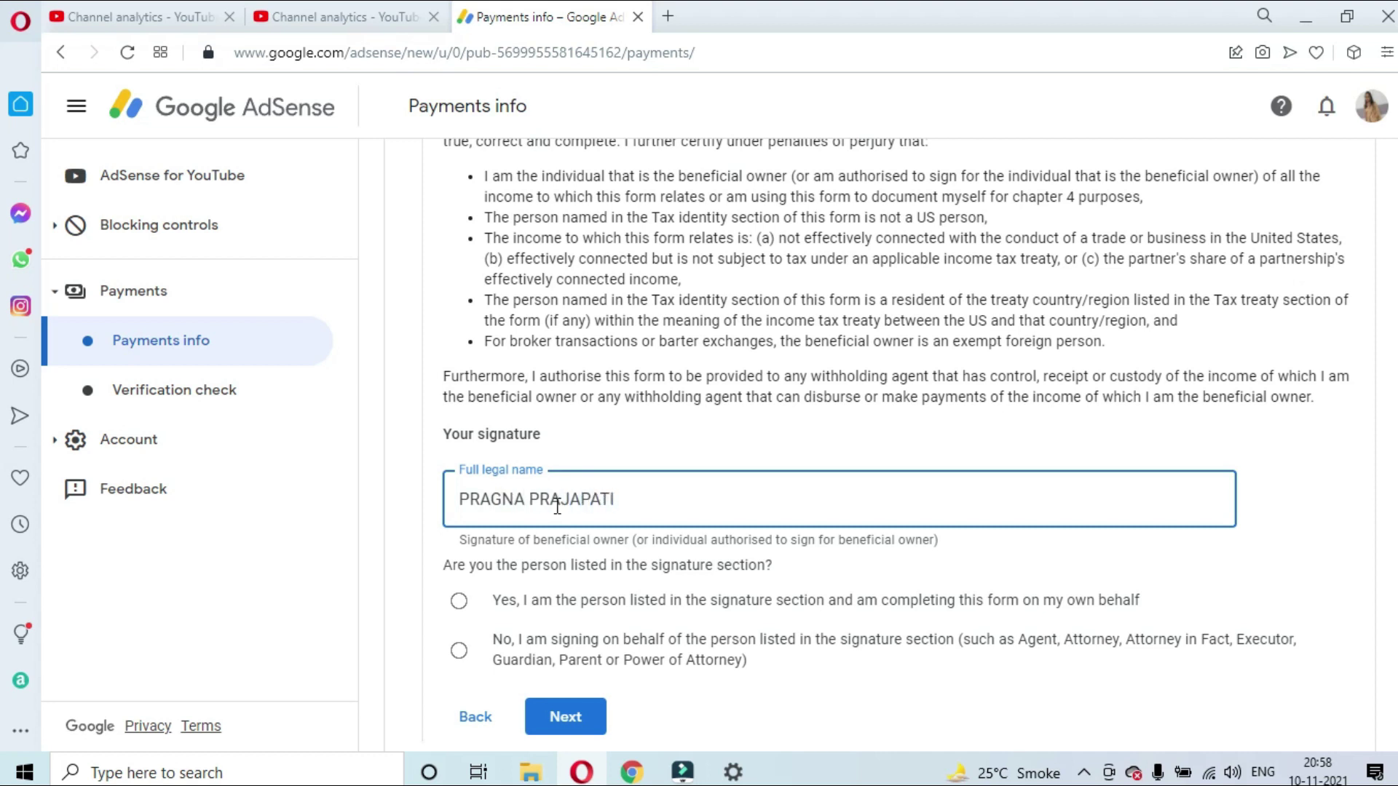
left_click(462, 604)
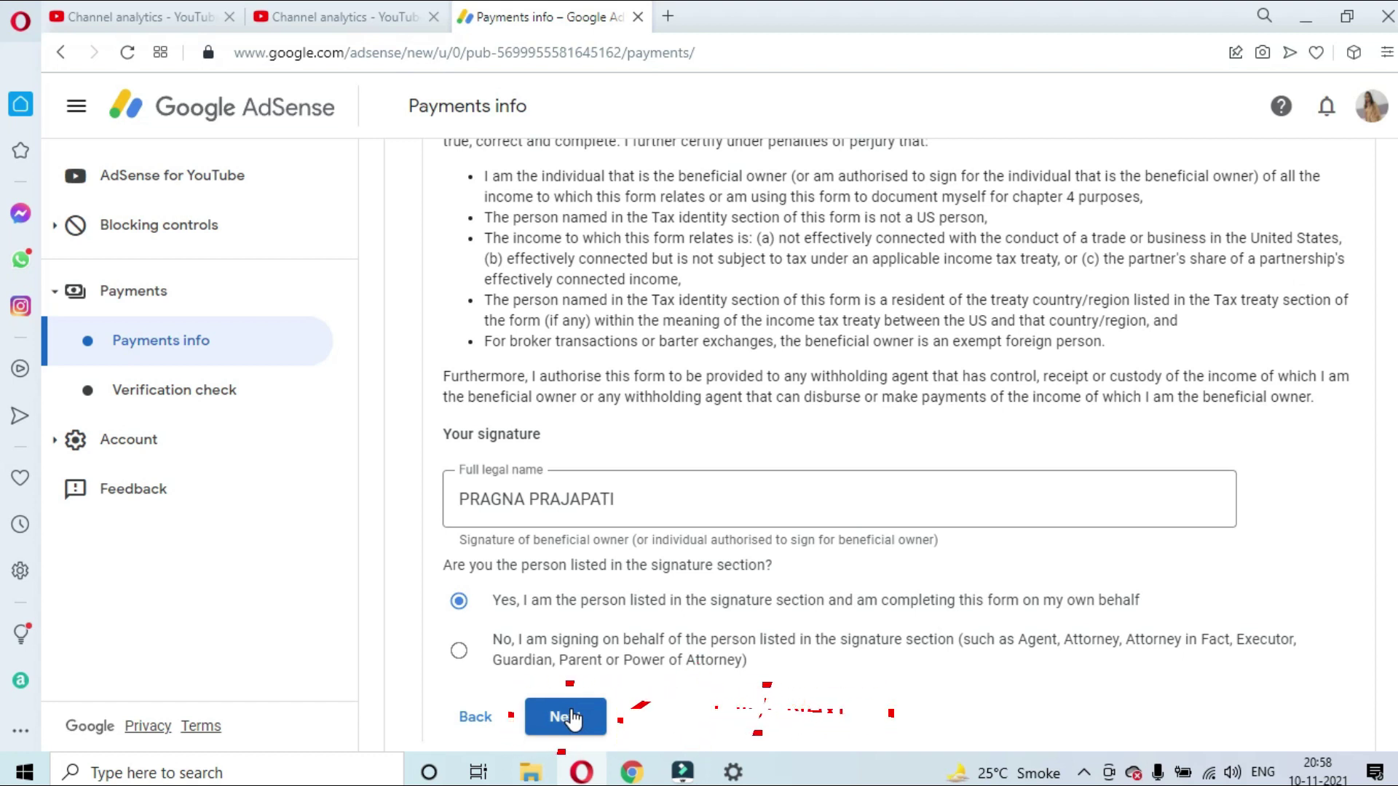
left_click(572, 718)
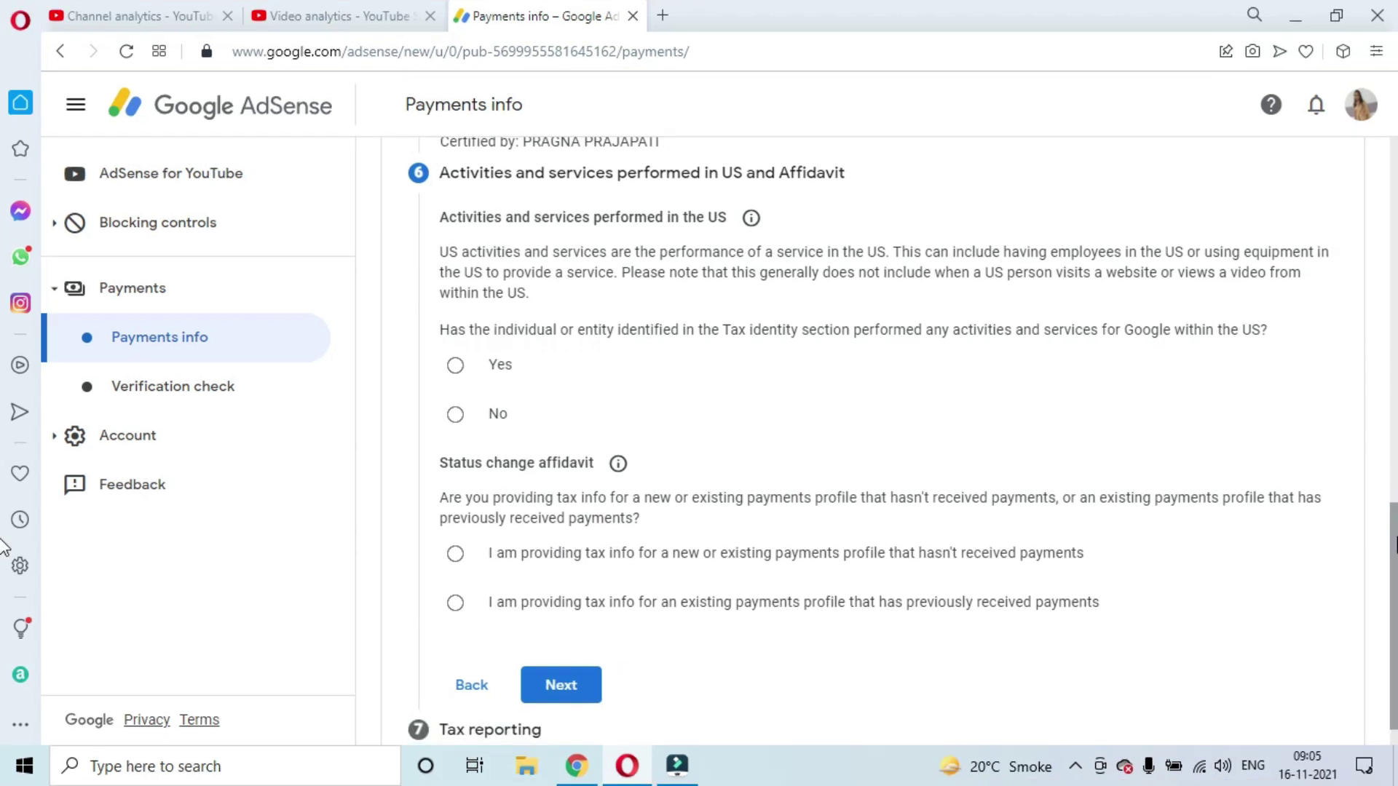
Answer No to US activities, certify services are outside the US, and declare no previous payments
scroll(459, 193, "down", 1)
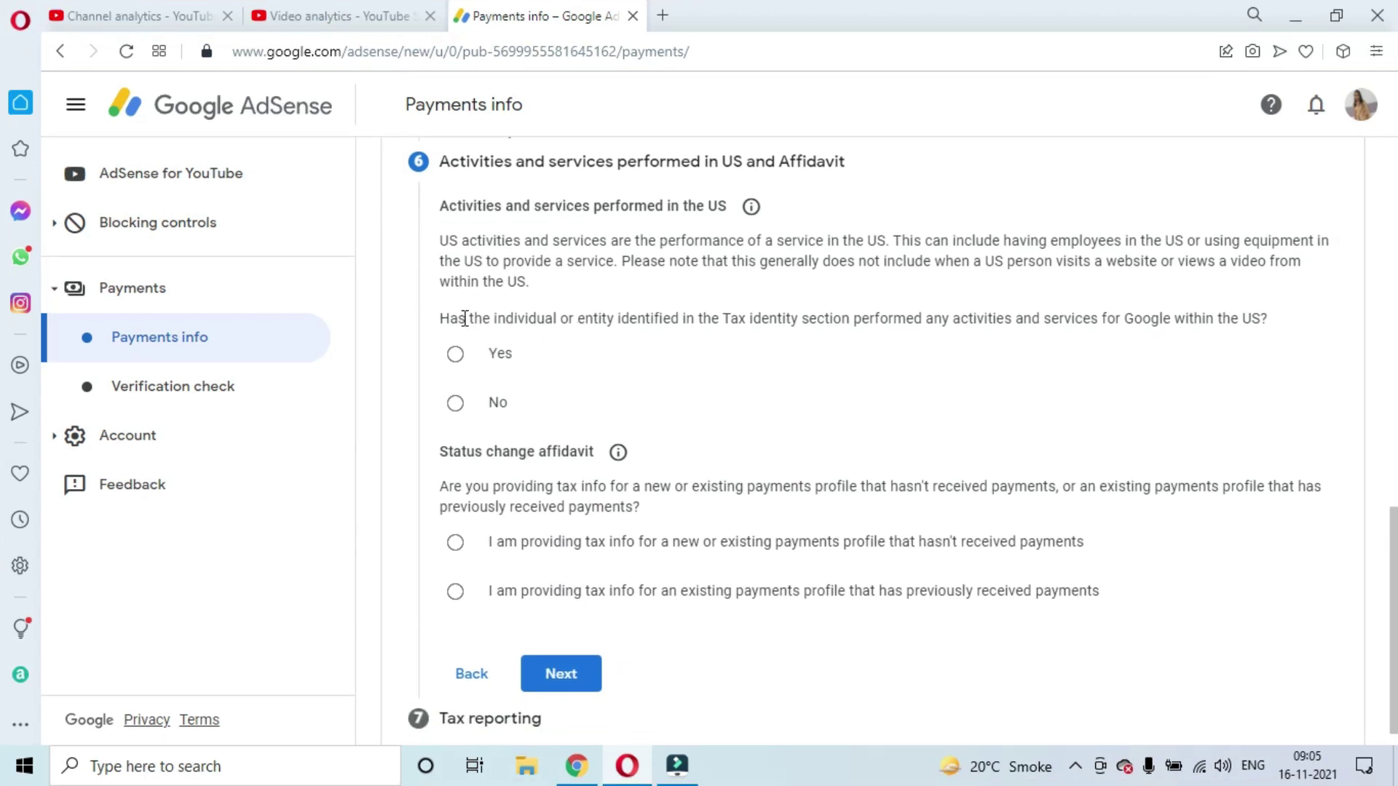
left_click_drag(444, 320, 1192, 329)
left_click(455, 403)
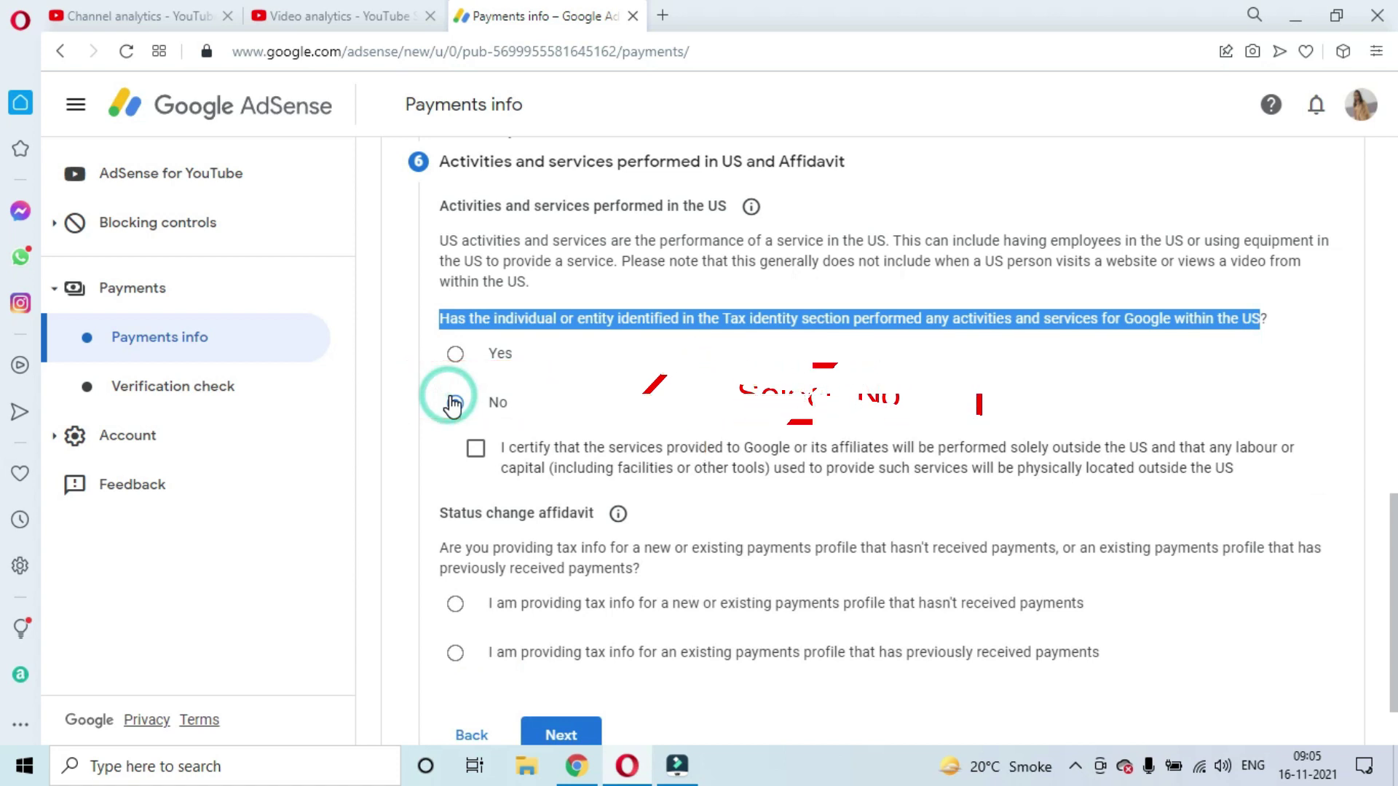
left_click(474, 453)
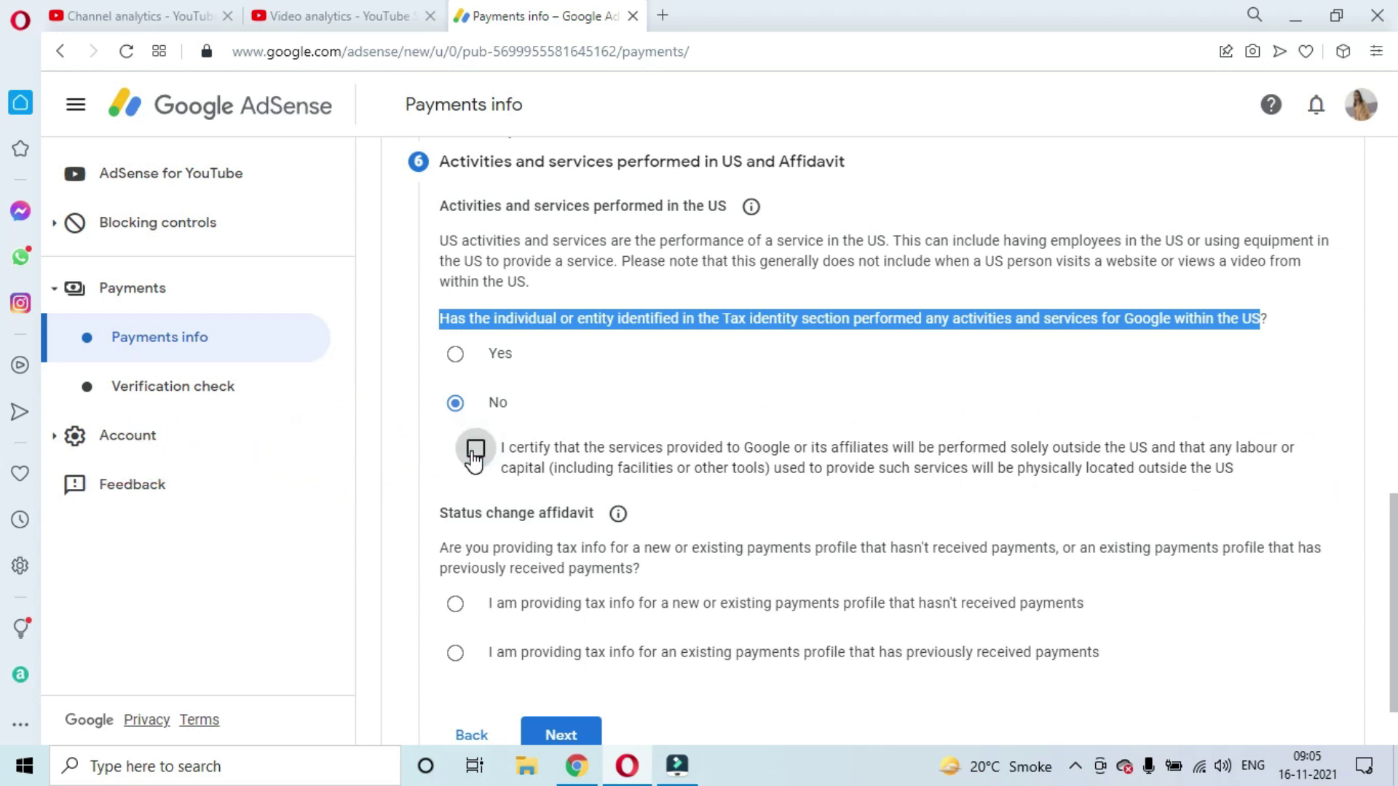
left_click(474, 458)
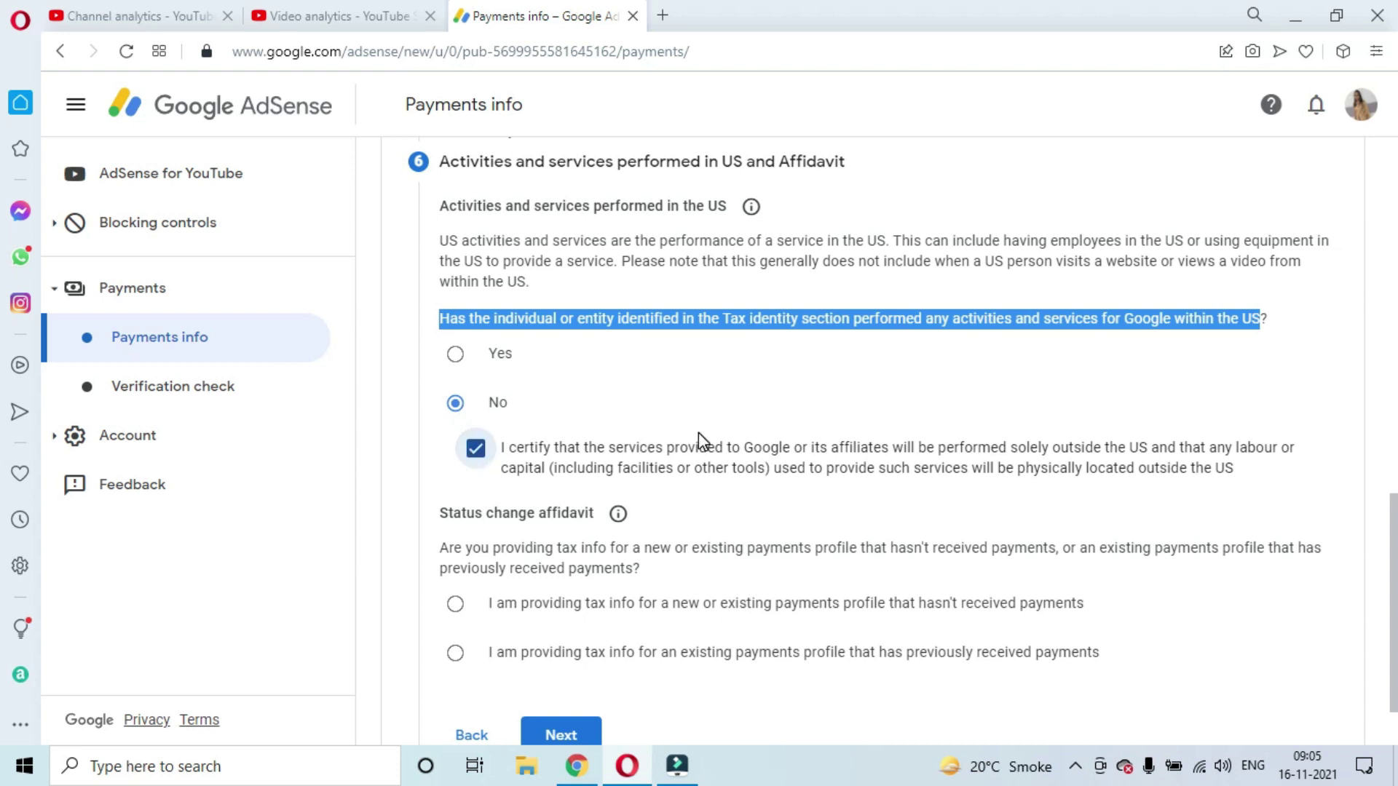
scroll(697, 437, "down", 1)
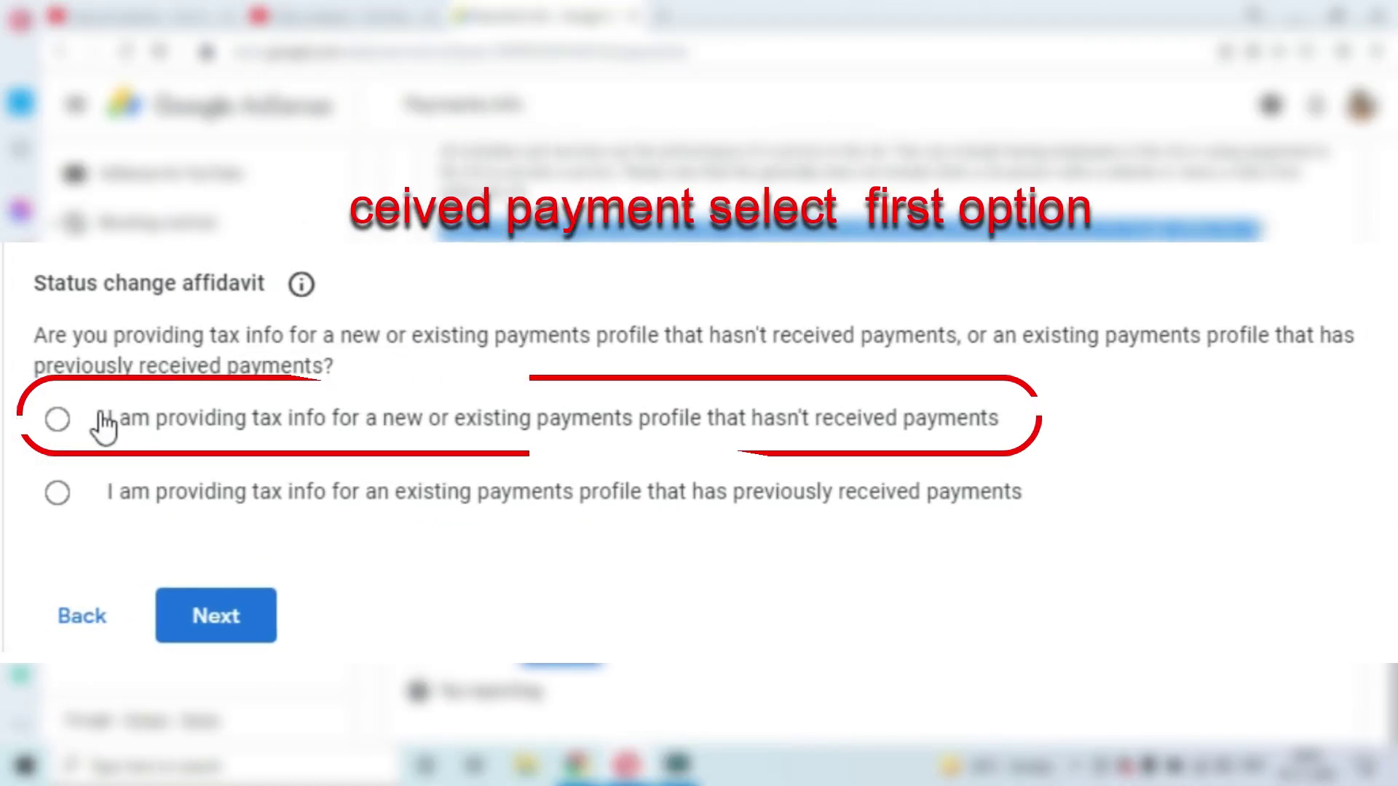
left_click(457, 515)
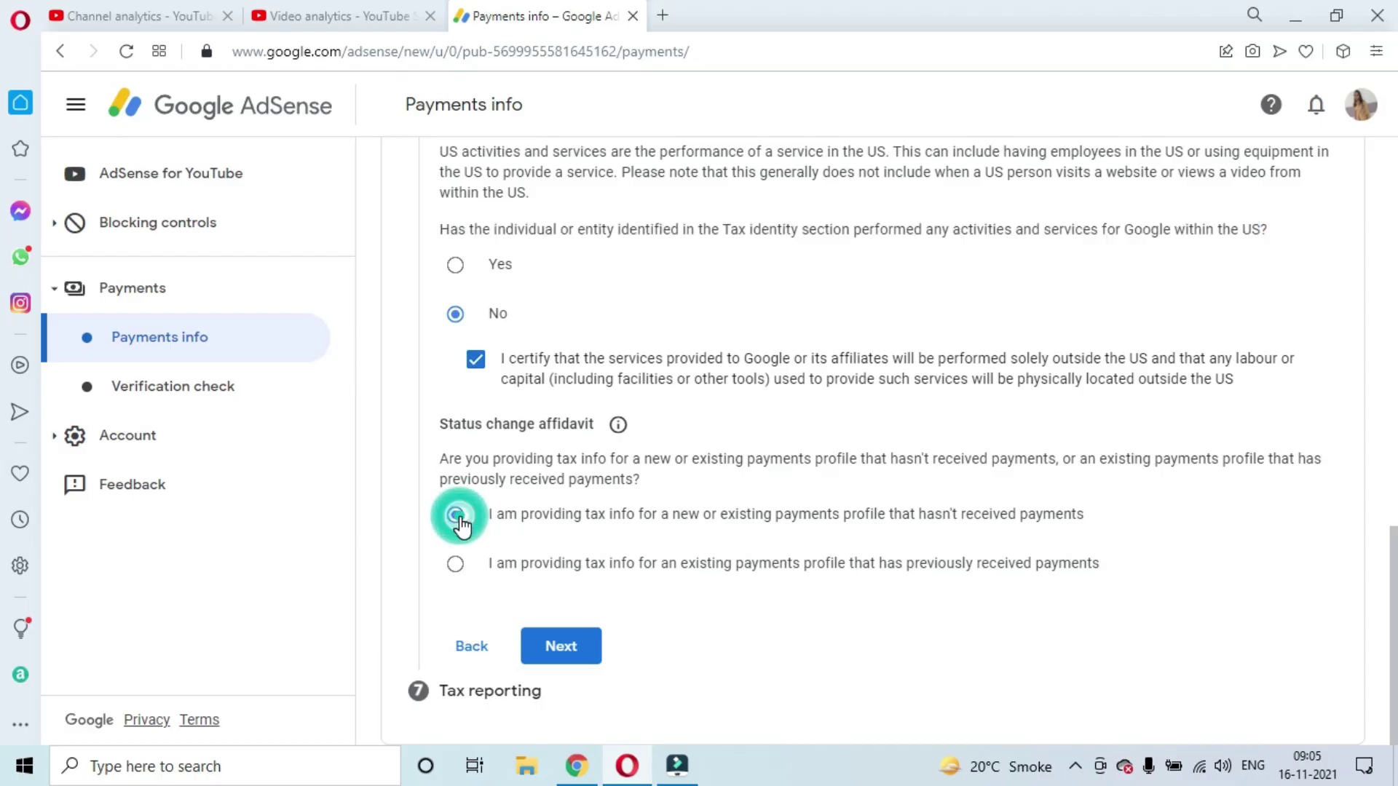
left_click(578, 654)
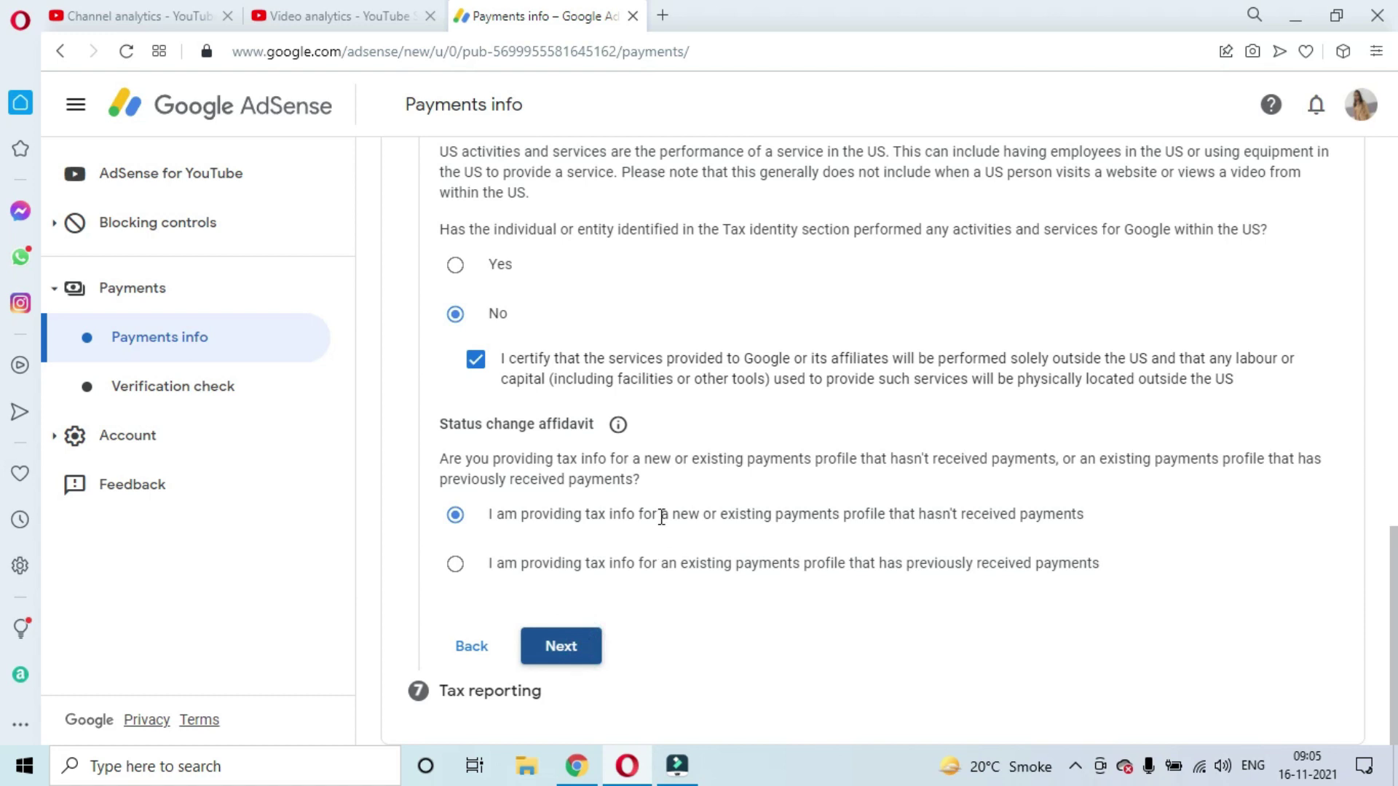
scroll(740, 462, "down", 2)
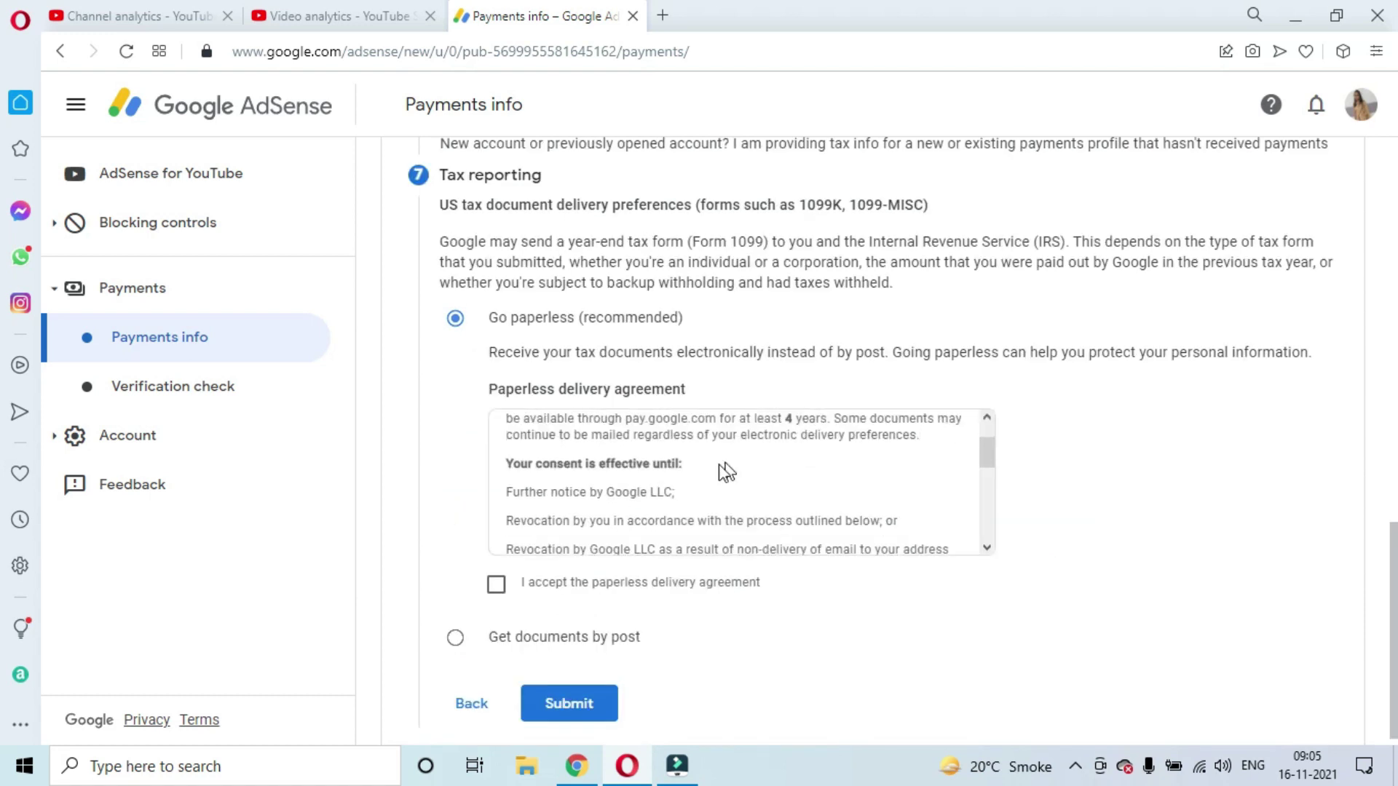
Accept the paperless delivery agreement and submit the W-8BEN form
left_click(496, 586)
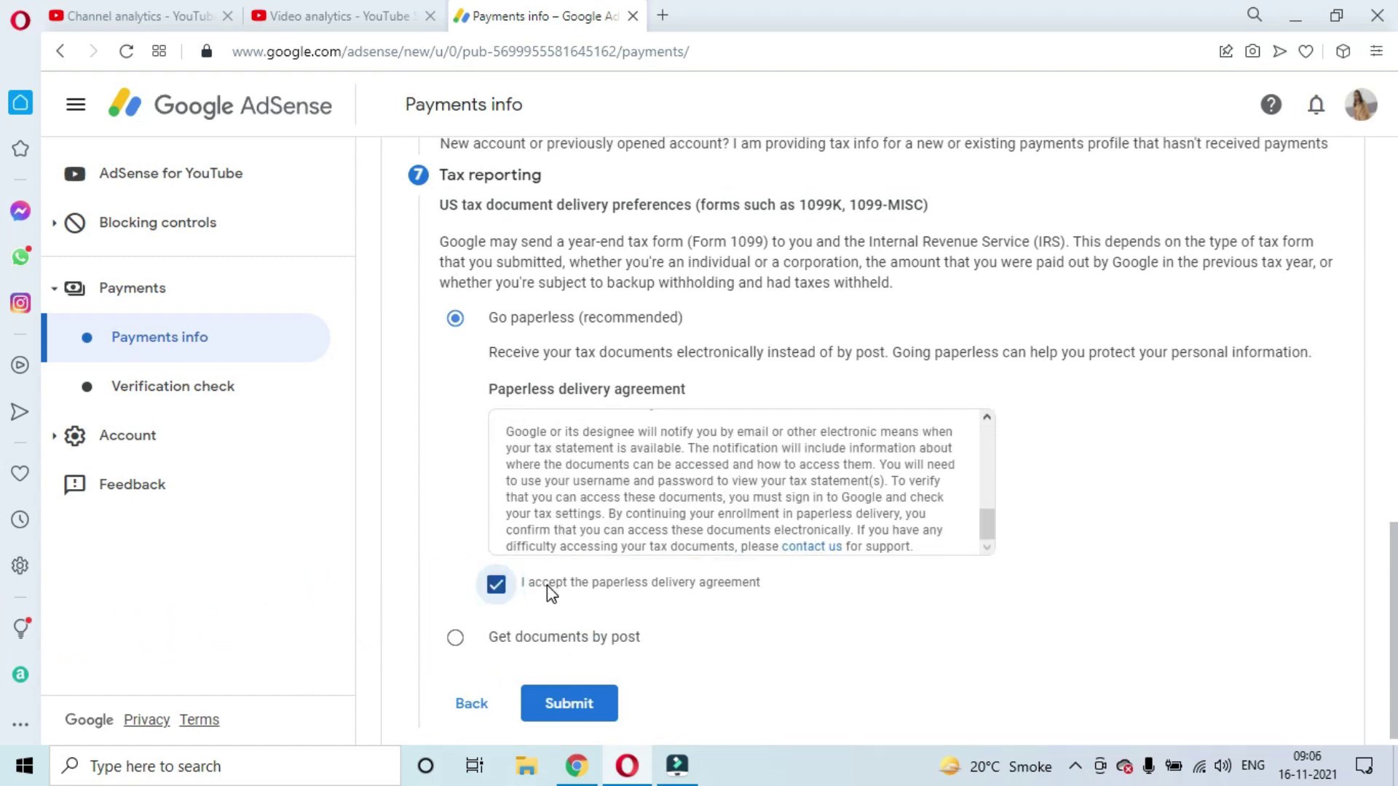
left_click(583, 699)
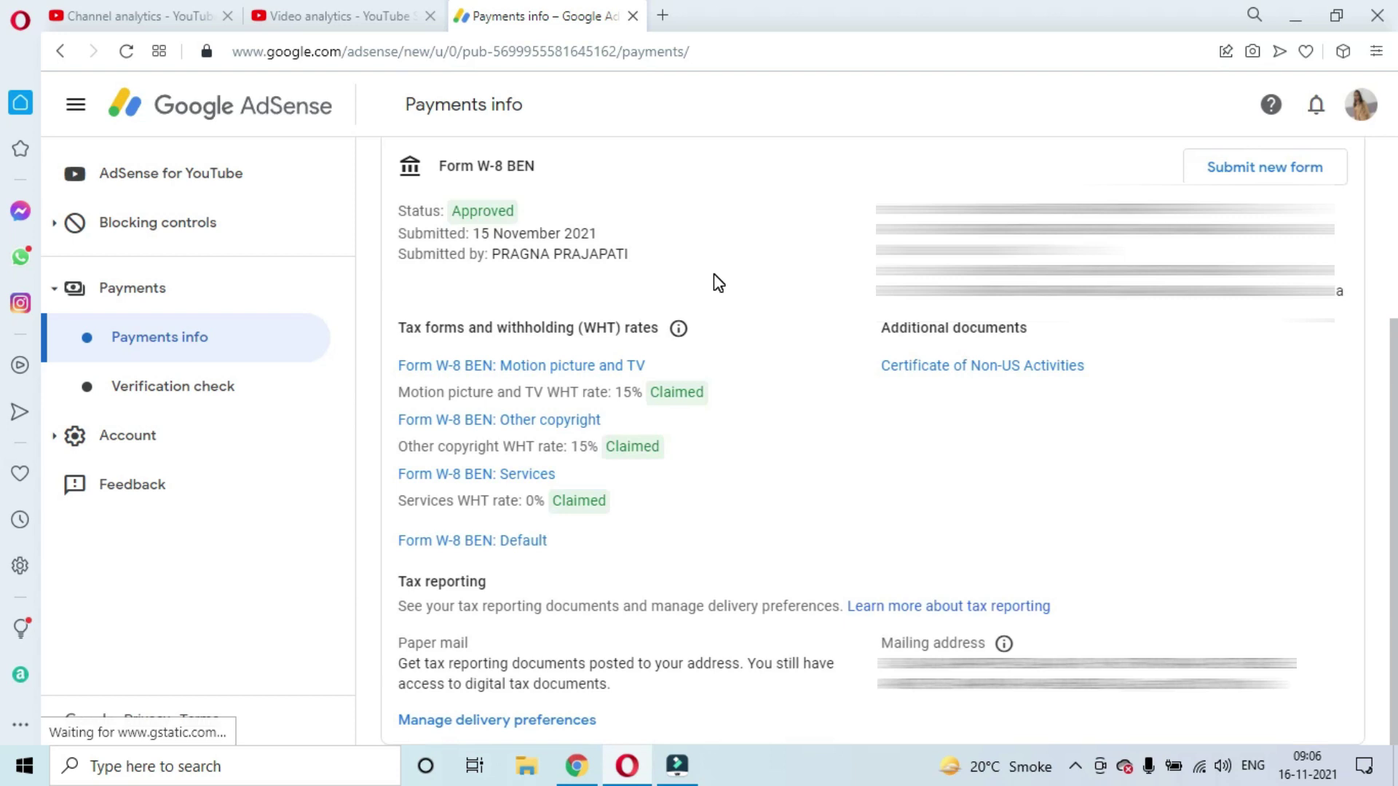